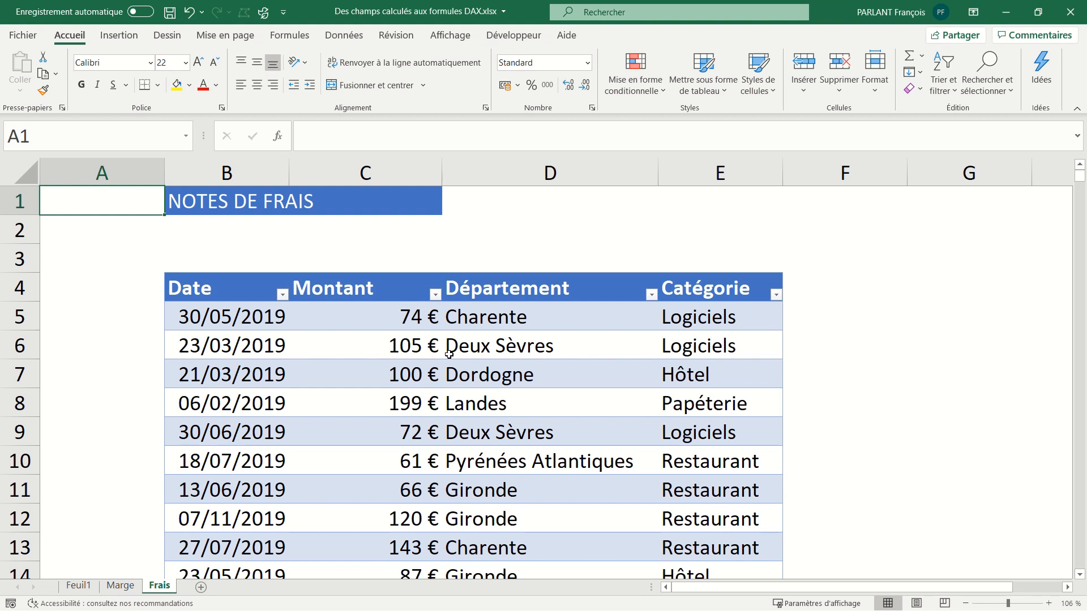
Create a pivot table on a new worksheet from the Frais expense table, summing Montant by Département in rows
left_click(375, 308)
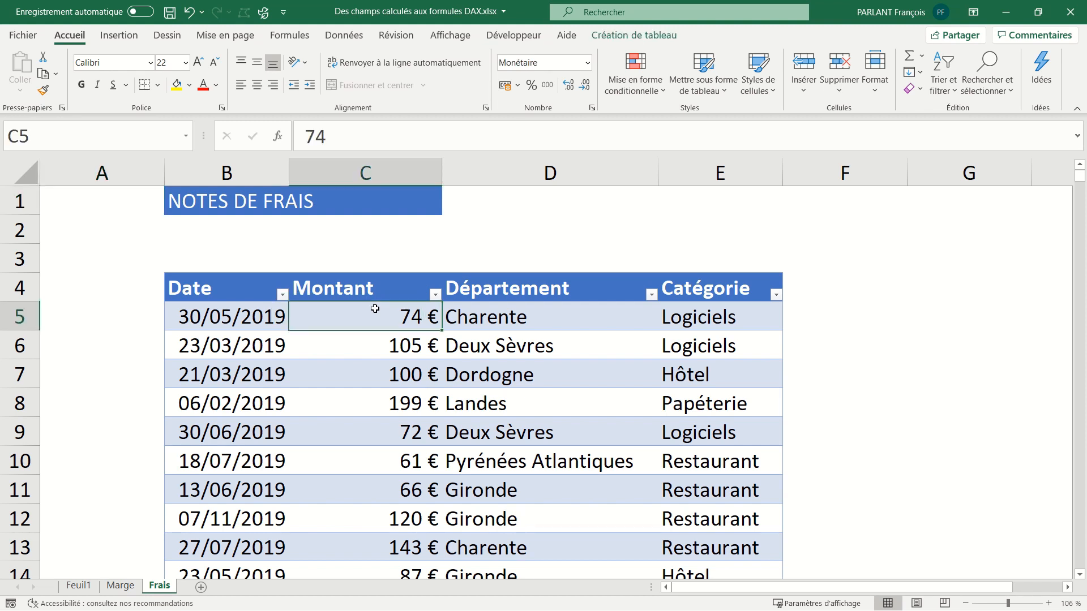
left_click(130, 36)
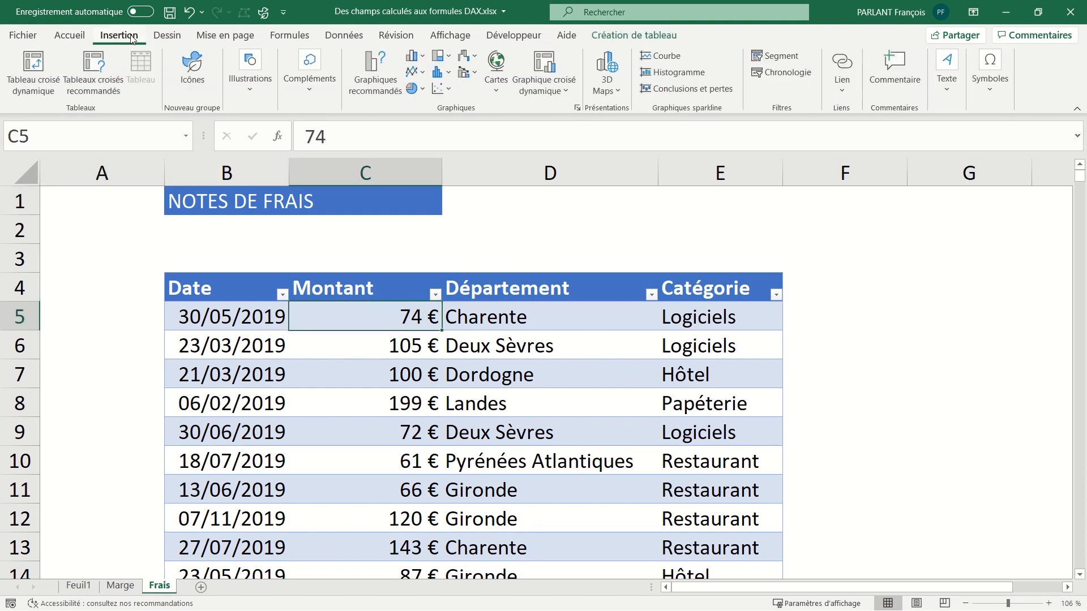
left_click(34, 80)
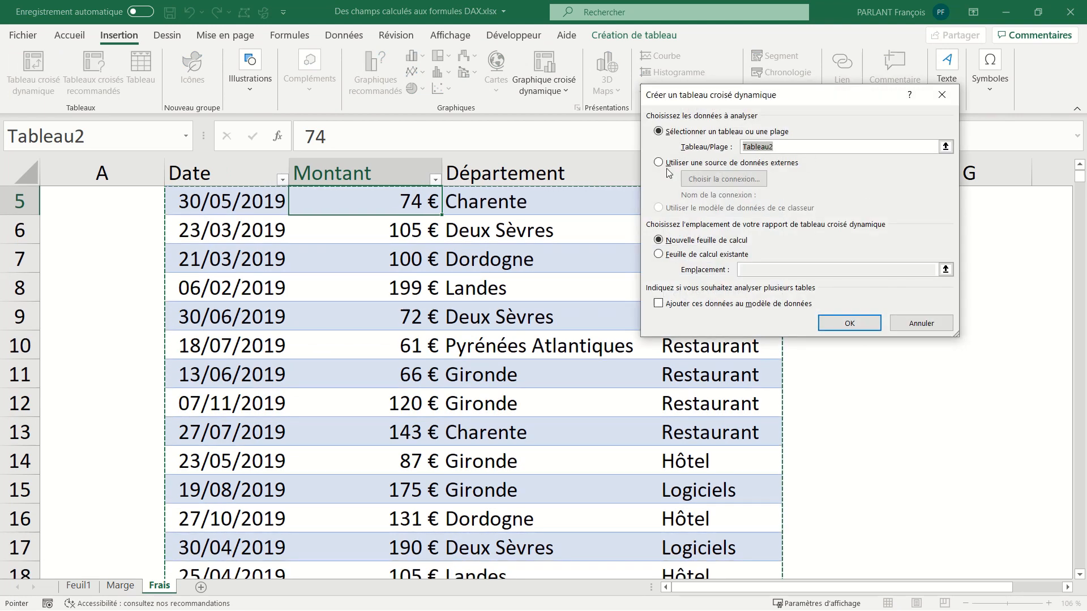
left_click(858, 331)
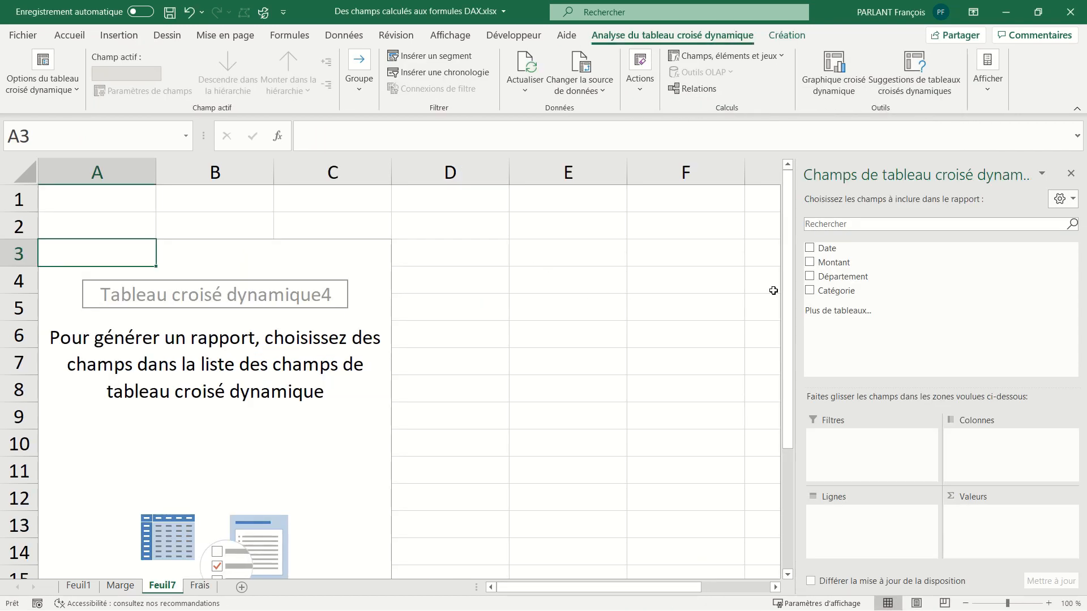
left_click_drag(824, 266, 1004, 520)
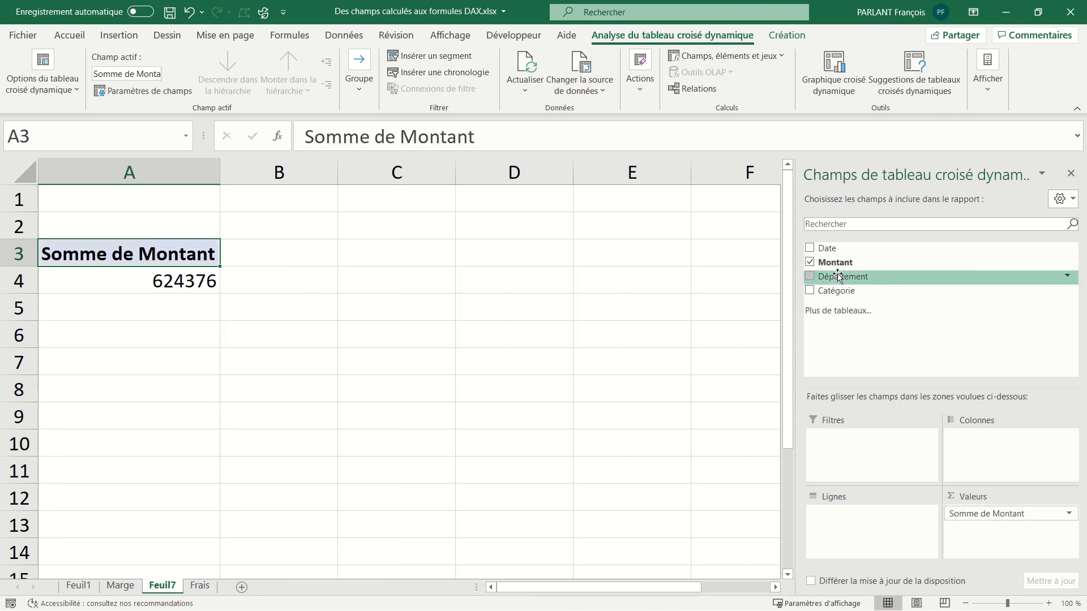
left_click_drag(836, 276, 879, 535)
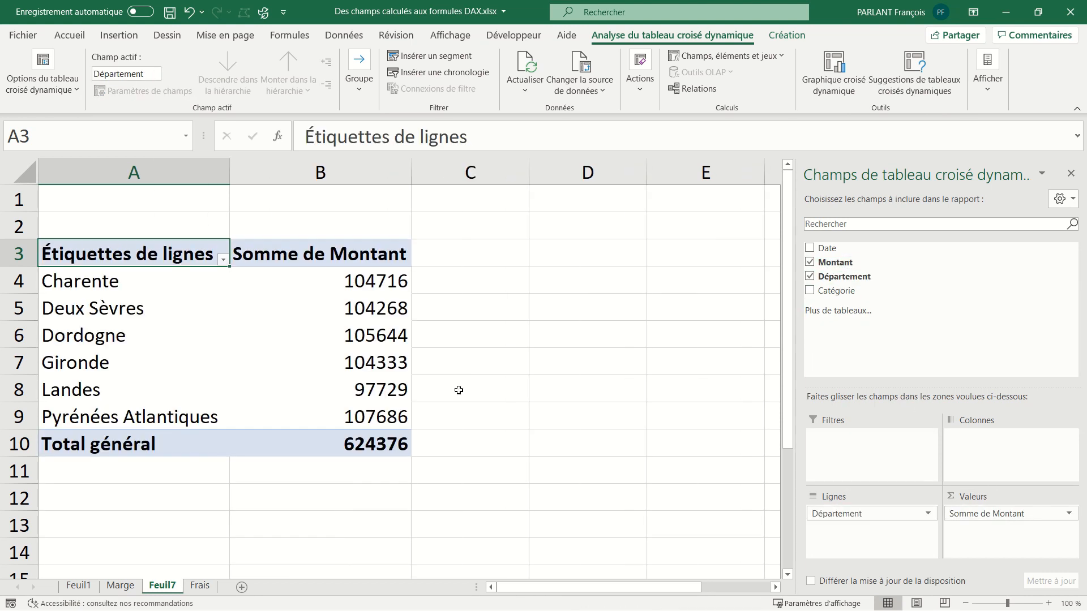
Format the pivot table's Somme de Montant values as Monétaire in € with 0 decimals
mouse_move(317, 277)
right_click(326, 284)
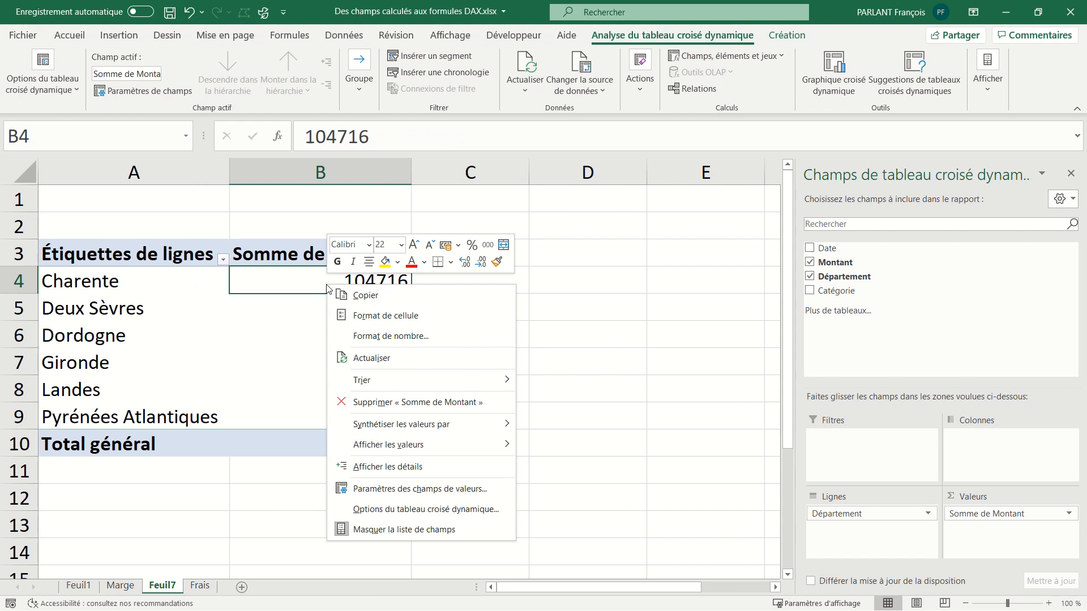
left_click(389, 488)
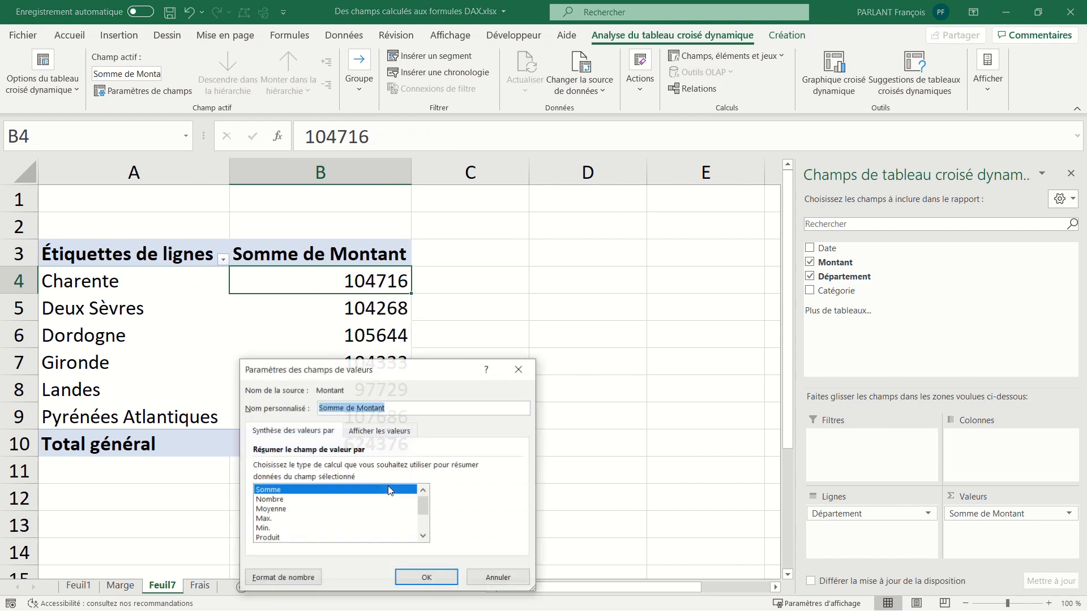
left_click(283, 577)
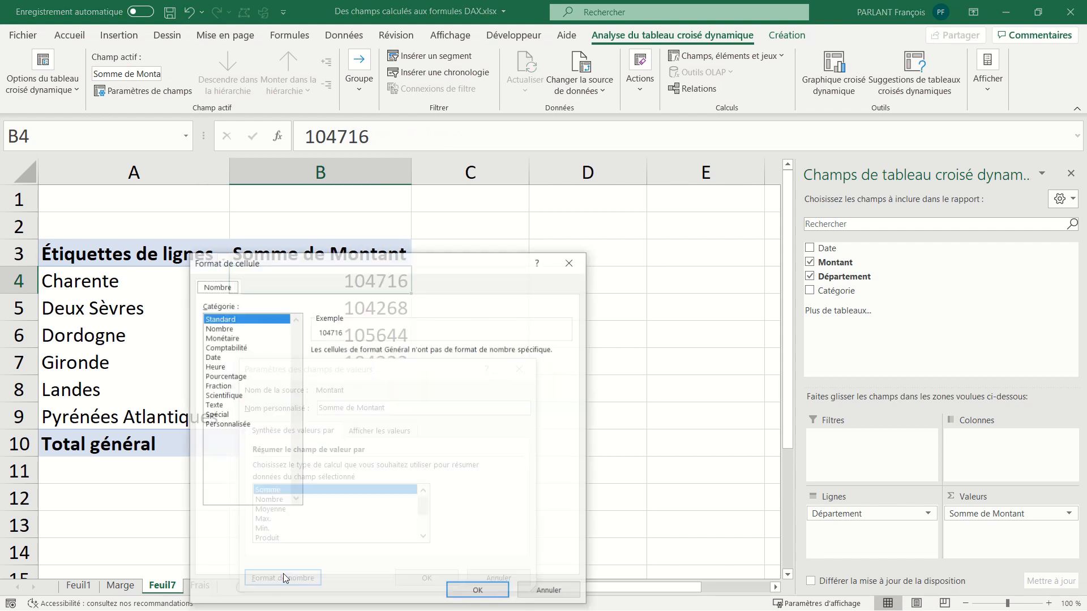
left_click(238, 338)
left_click(436, 354)
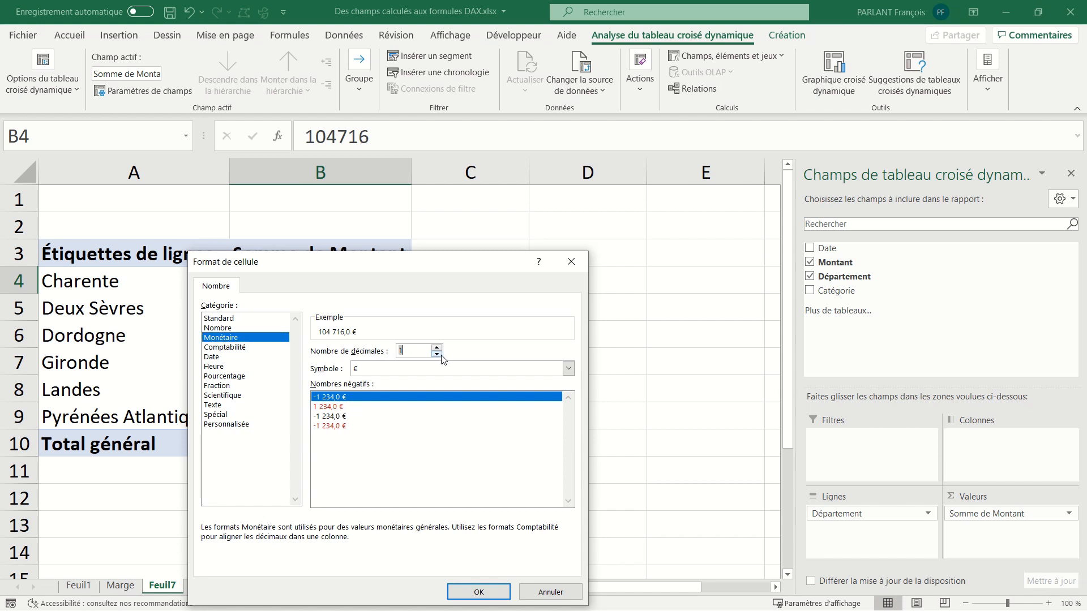
left_click(436, 355)
left_click(494, 585)
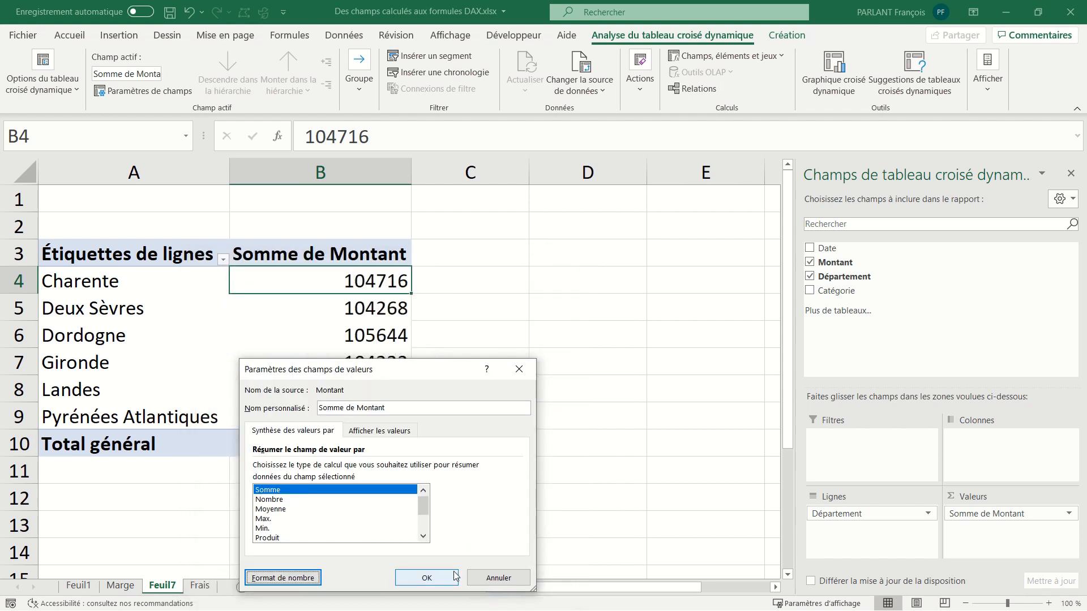
left_click(426, 580)
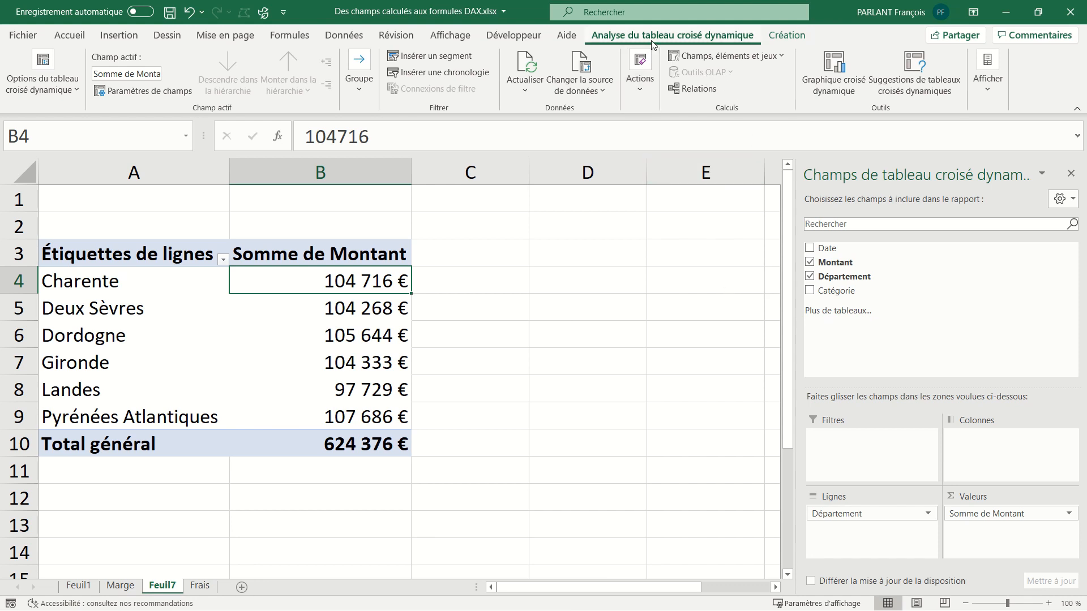
Add a calculated field named Projection2020 to the pivot table with the formula = Montant*0,6
left_click(721, 56)
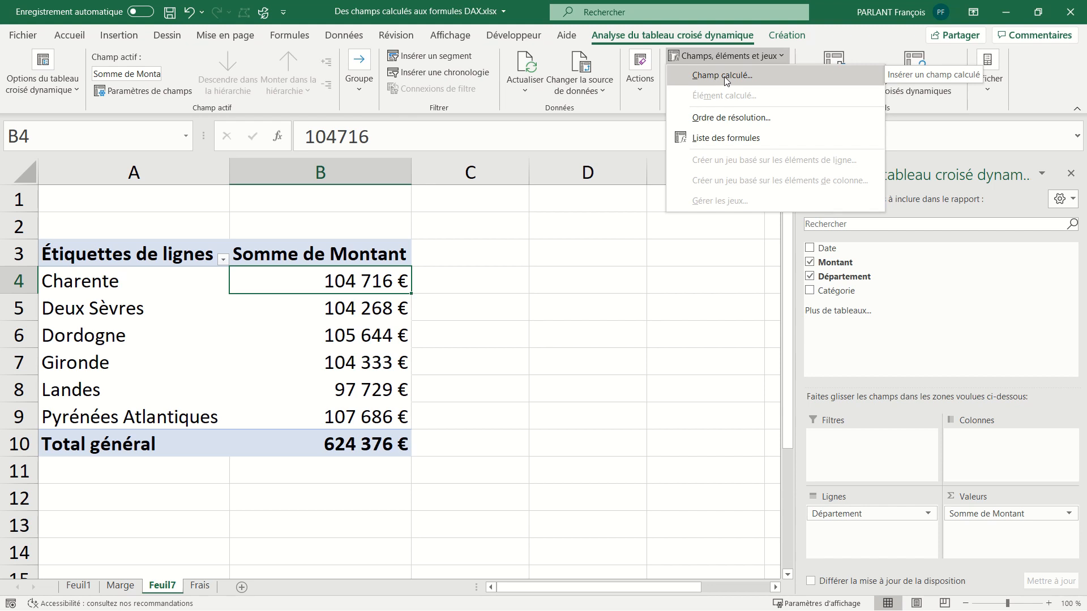
left_click(725, 76)
left_click_drag(751, 117, 429, 113)
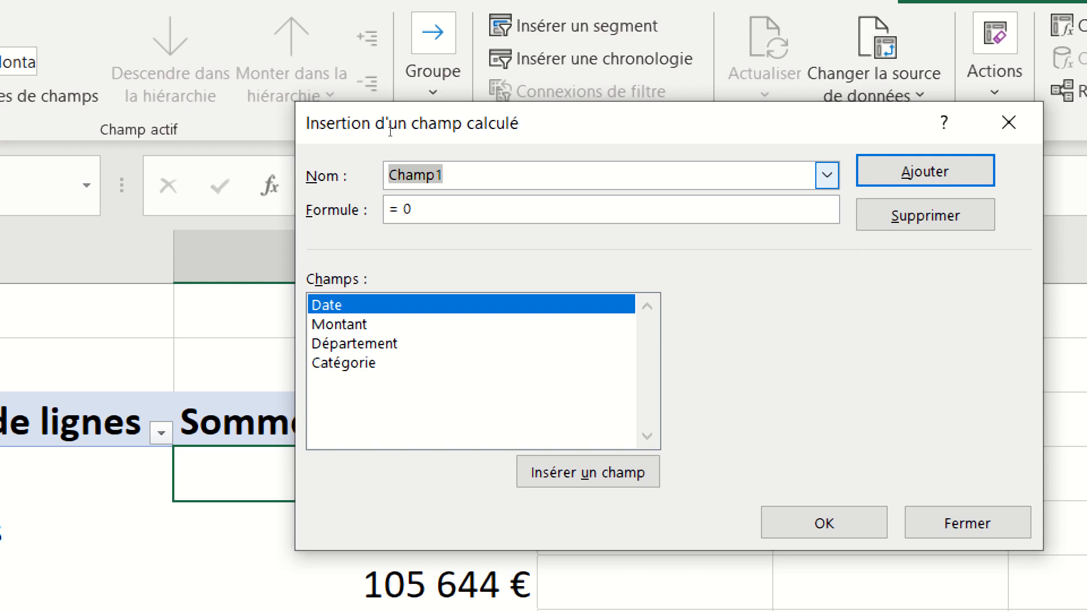
type("Proje")
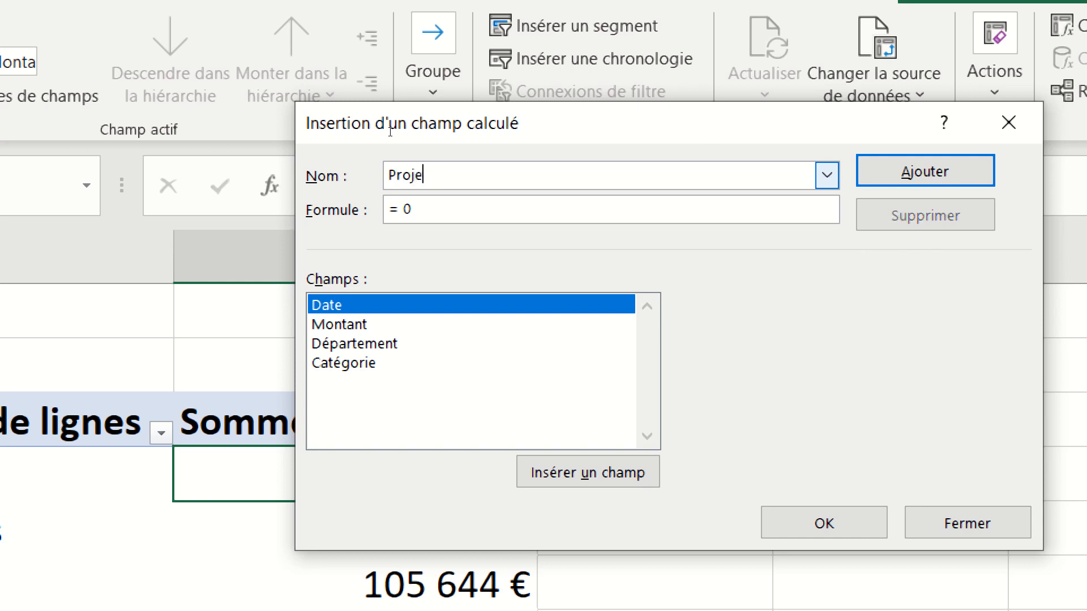
type("ction2020")
left_click(442, 209)
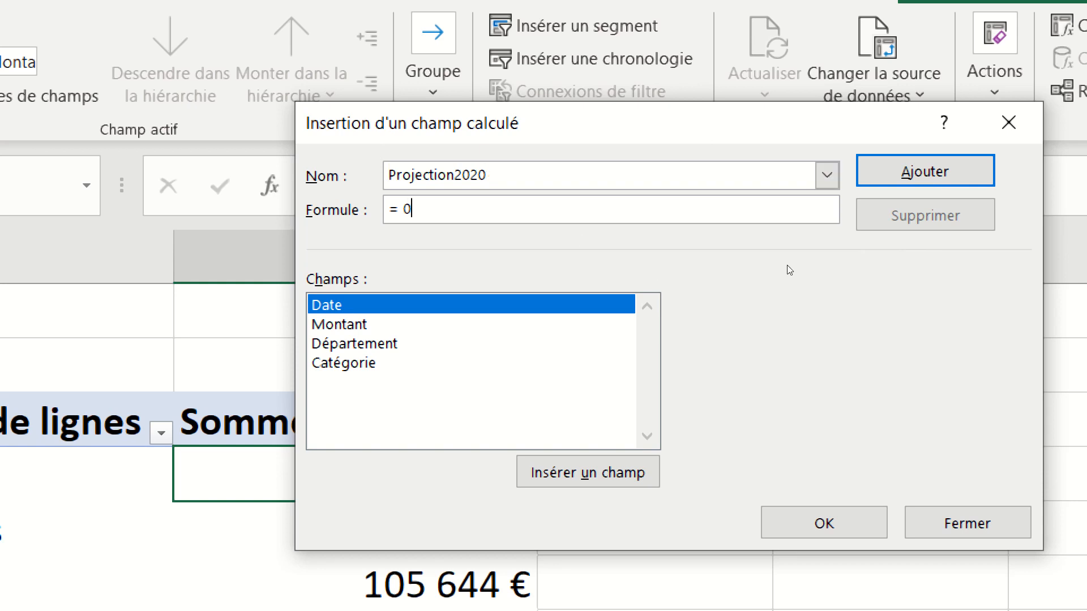
key("BackSpace")
double_click(340, 325)
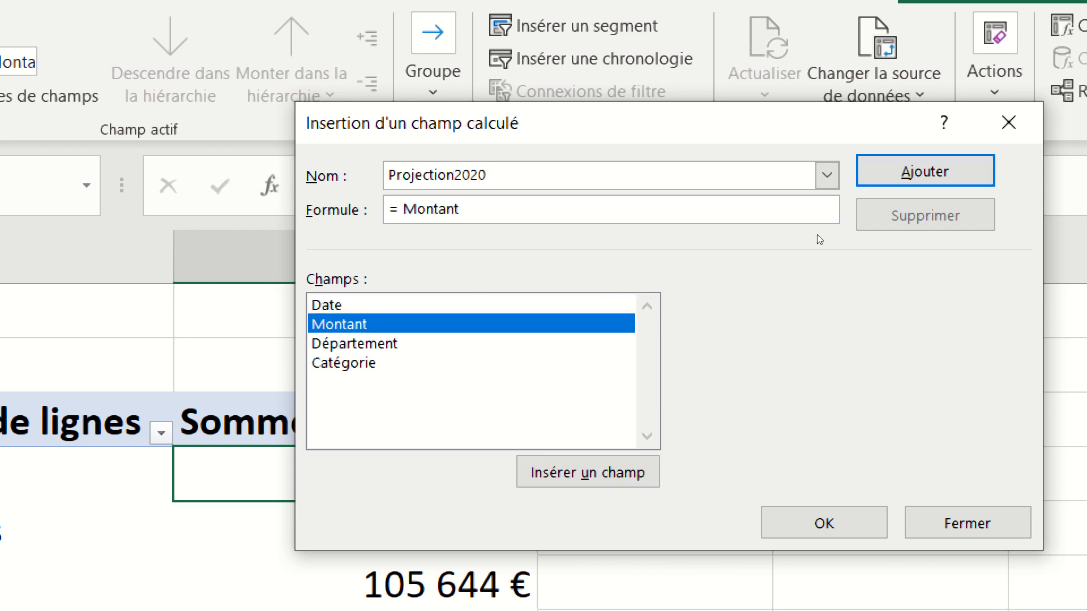
type("*0,6")
key("Return")
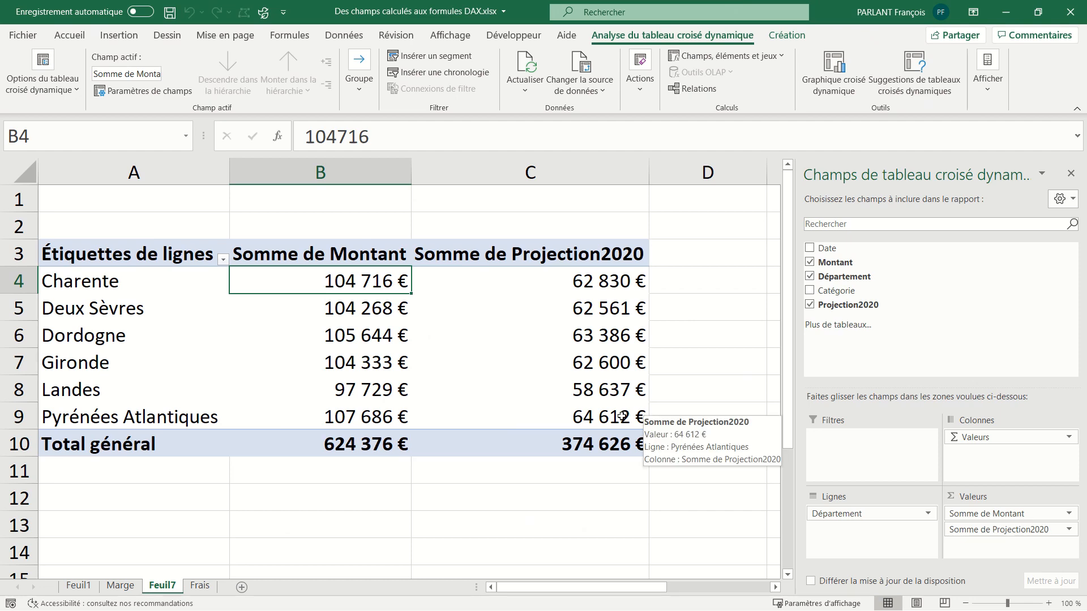
Check the source table's columns on the Frais sheet and return to the pivot table on Feuil7
left_click(200, 585)
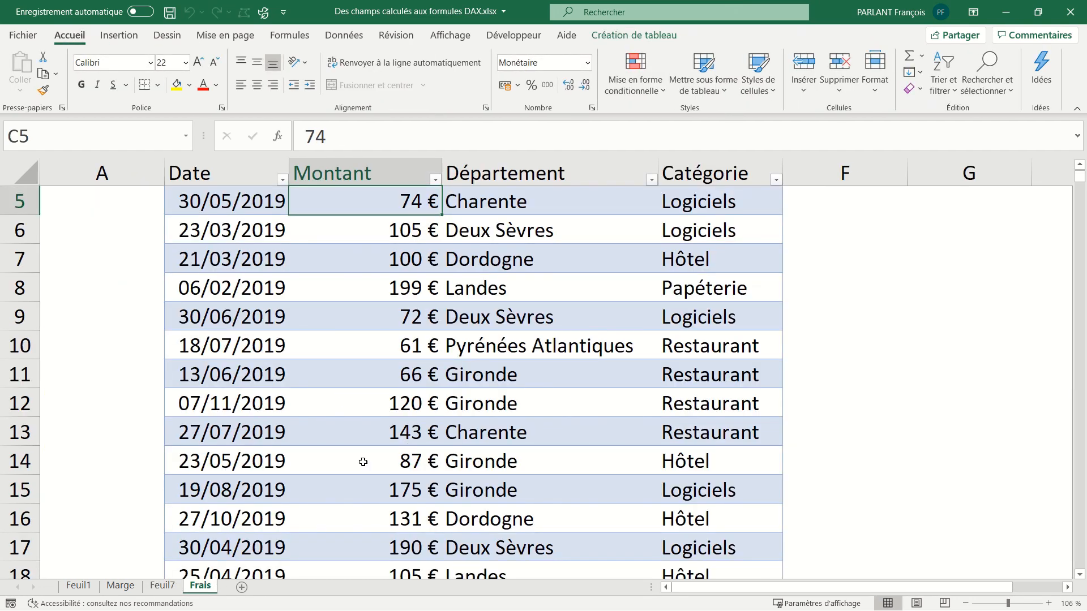
scroll(269, 434, "up", 1)
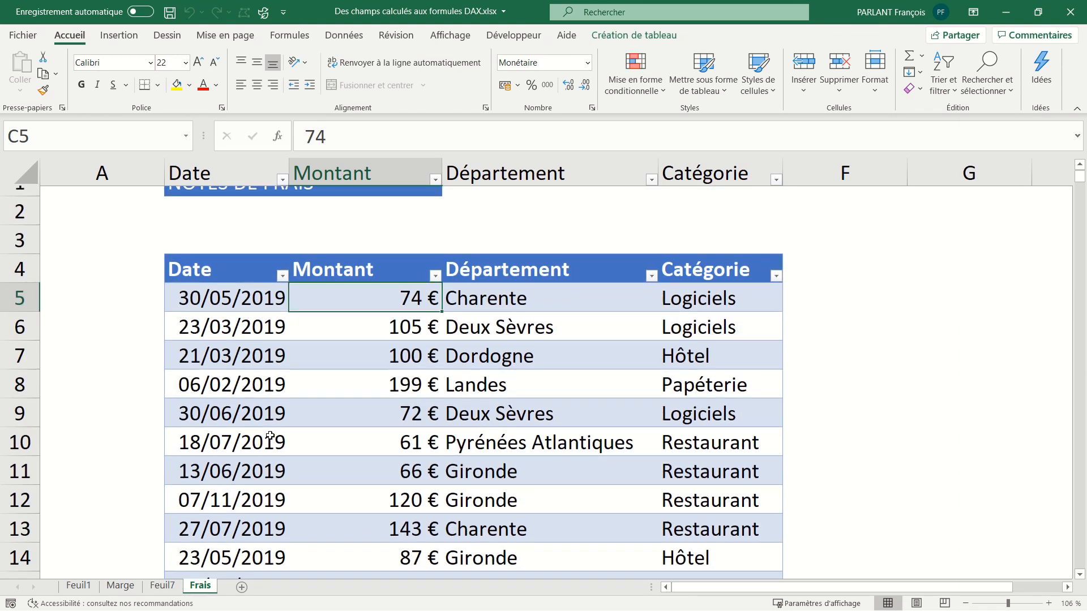
left_click(162, 586)
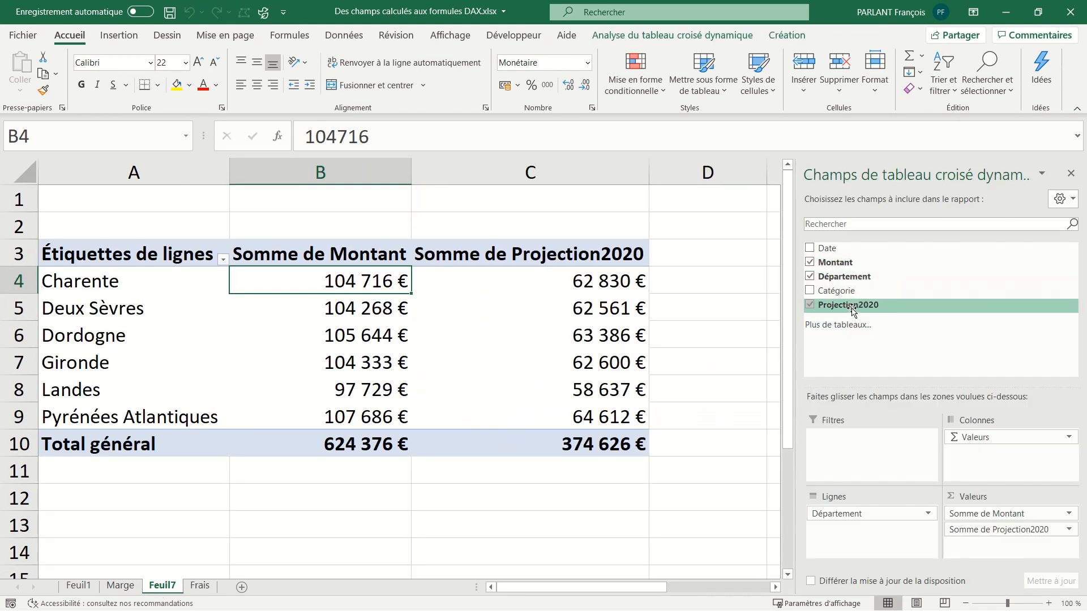
Remove Montant from the pivot table's values and break down Projection2020 by Département with Catégorie nested below it
left_click_drag(892, 513, 903, 334)
left_click_drag(999, 513, 951, 320)
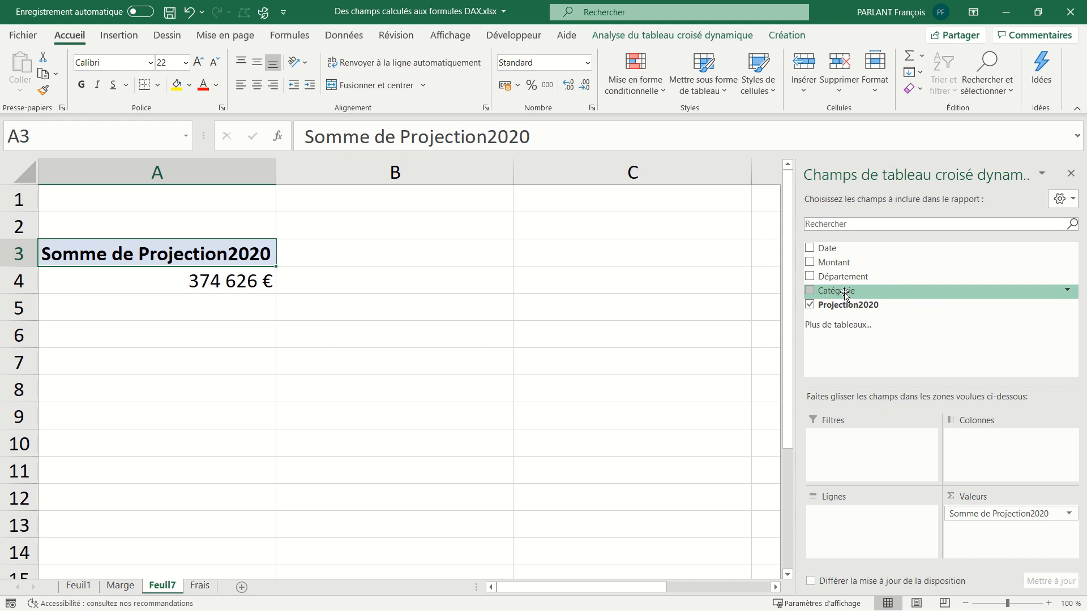
left_click_drag(840, 290, 880, 512)
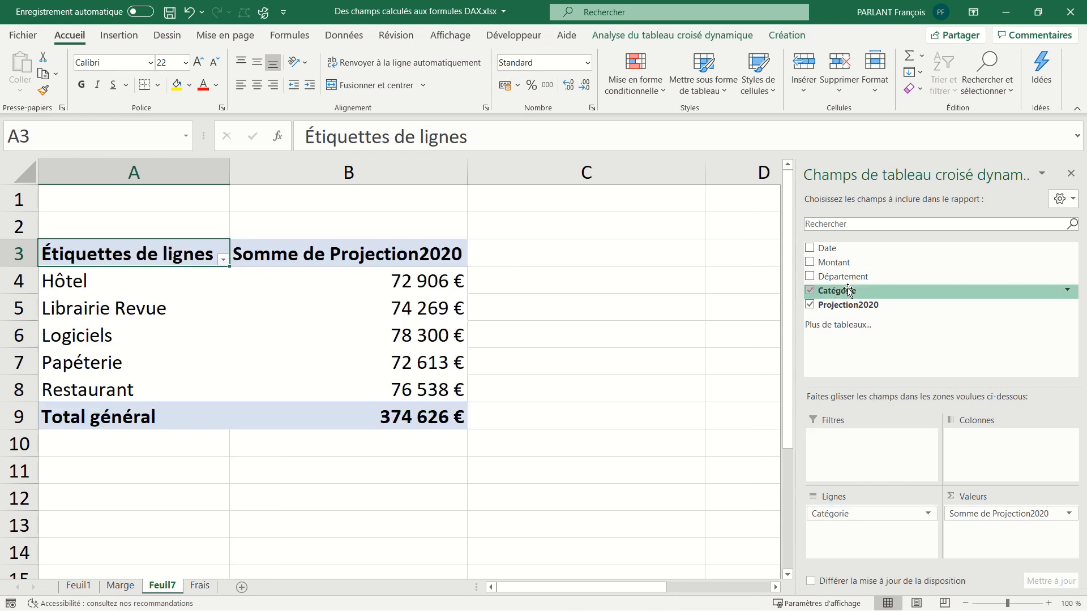
left_click_drag(838, 276, 884, 508)
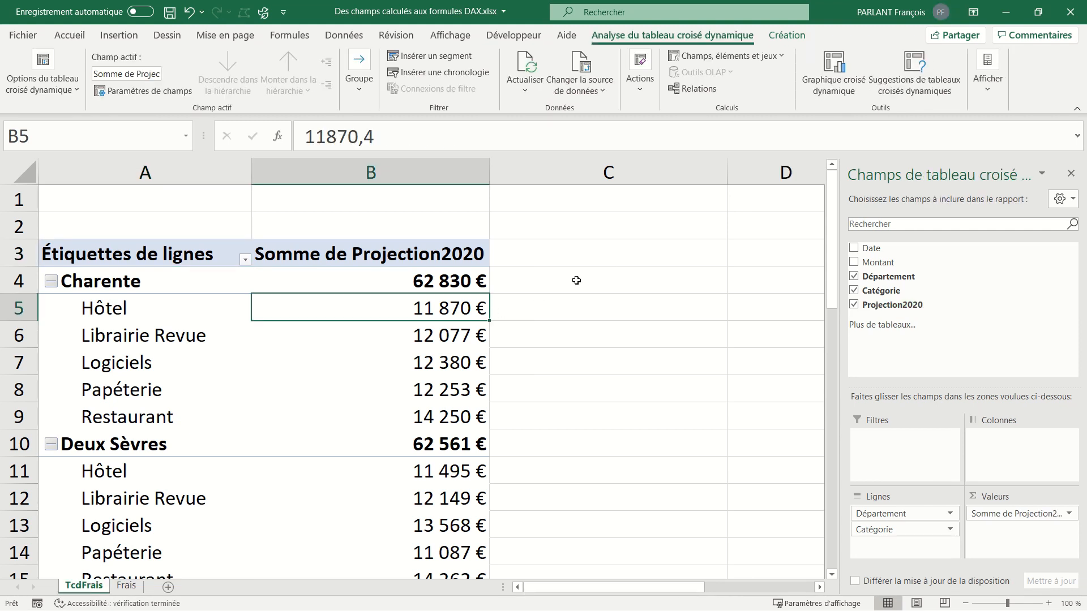
Open the calculated field definitions and select the existing Projection2020 field by name to review it
left_click(739, 58)
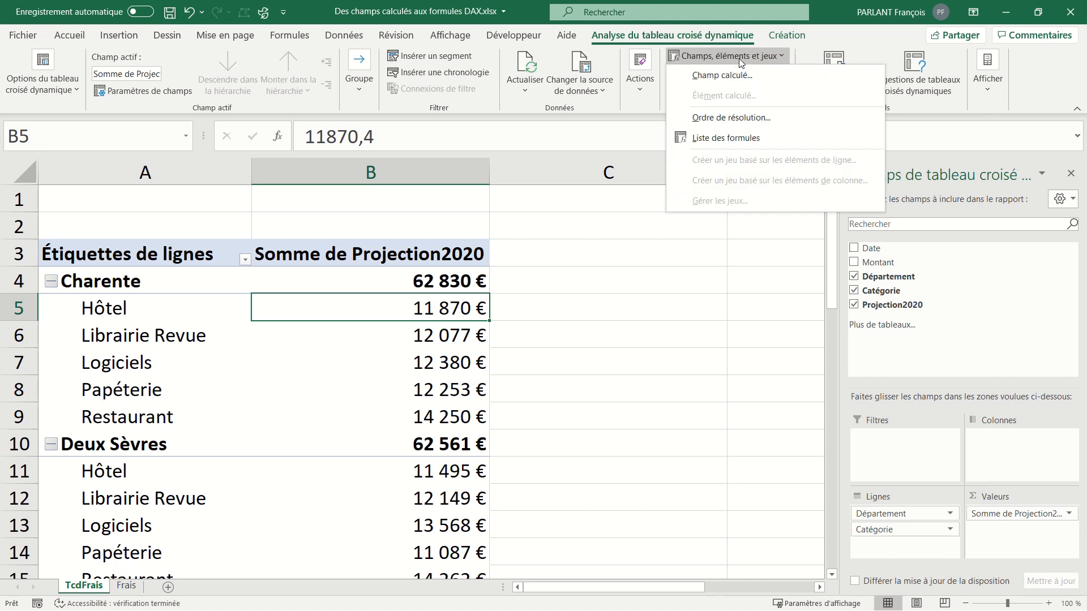
left_click(736, 73)
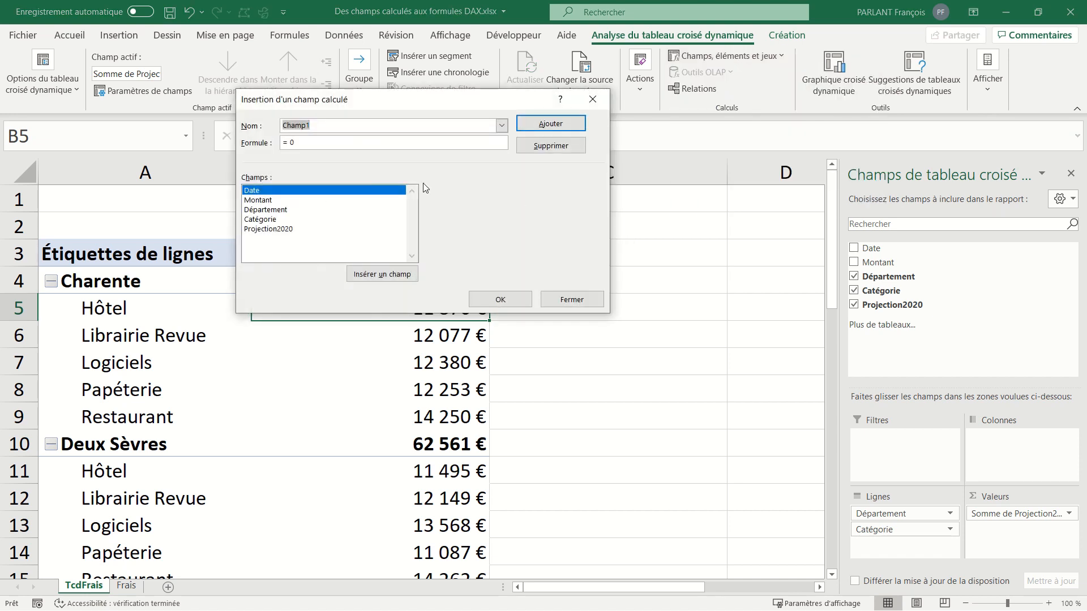
left_click(296, 229)
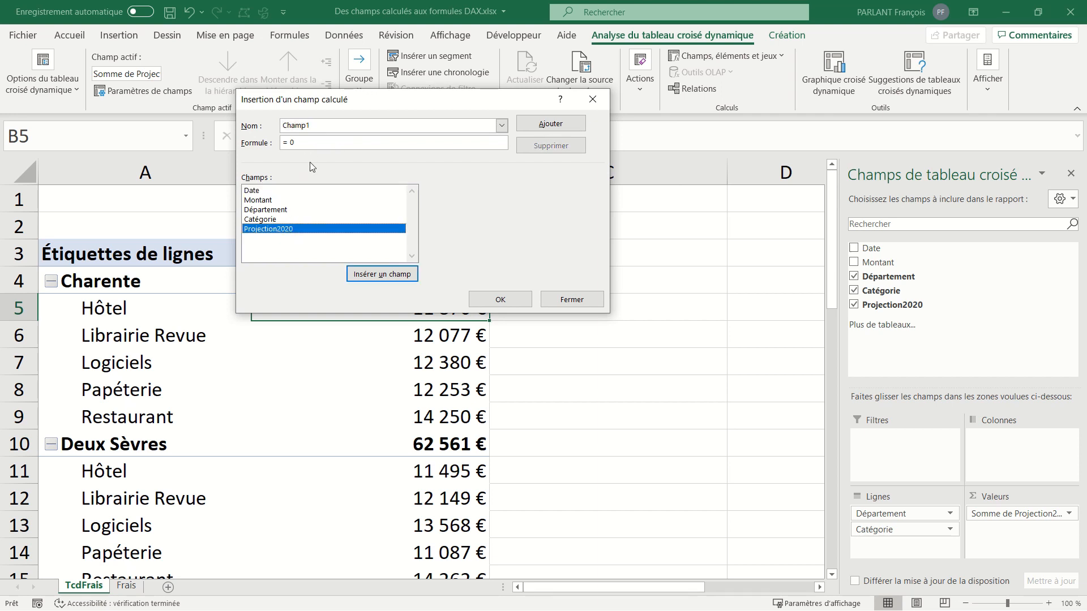
left_click(502, 126)
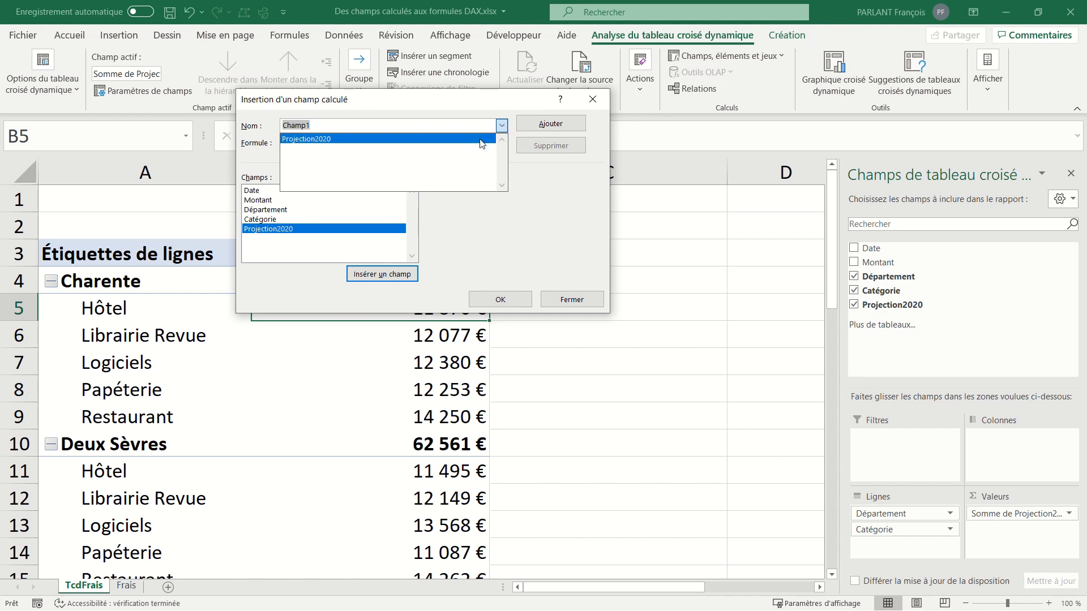
left_click(482, 143)
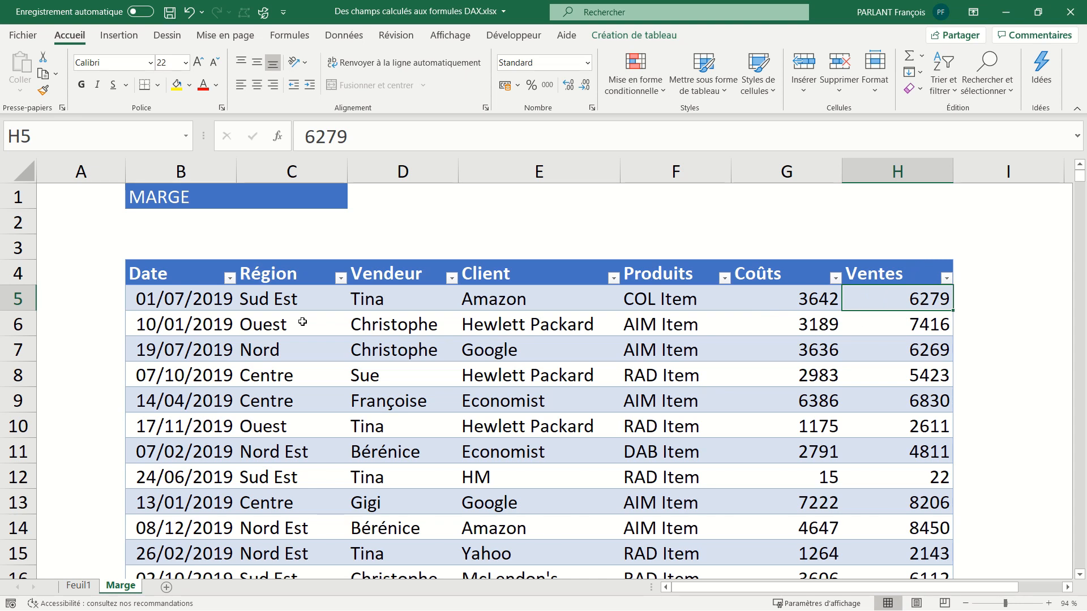
Create a pivot table on a new worksheet from the table on the Marge sheet
left_click(145, 42)
left_click(33, 69)
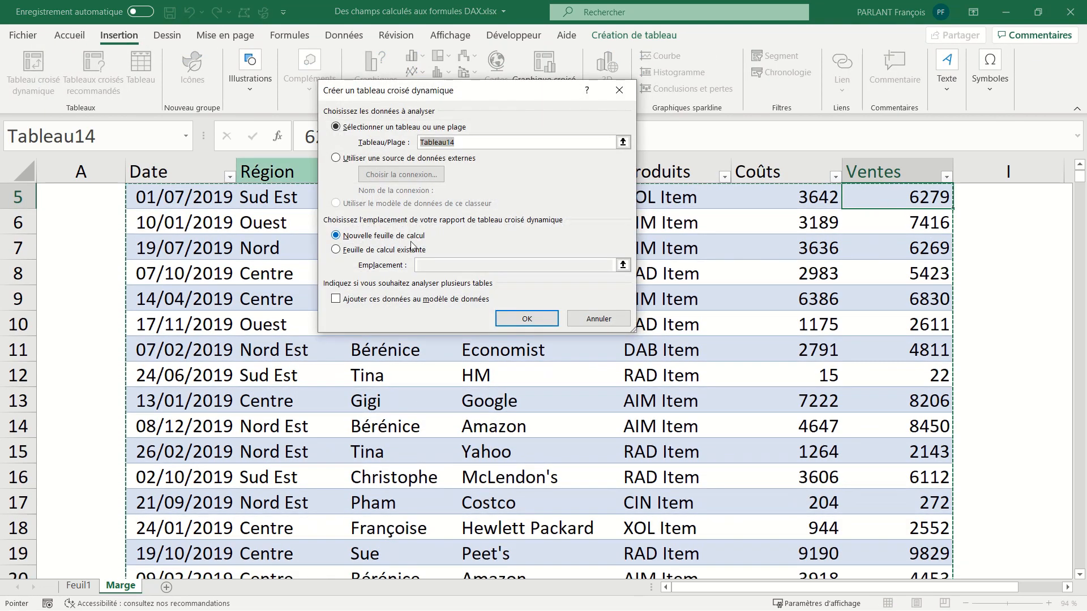
left_click(518, 318)
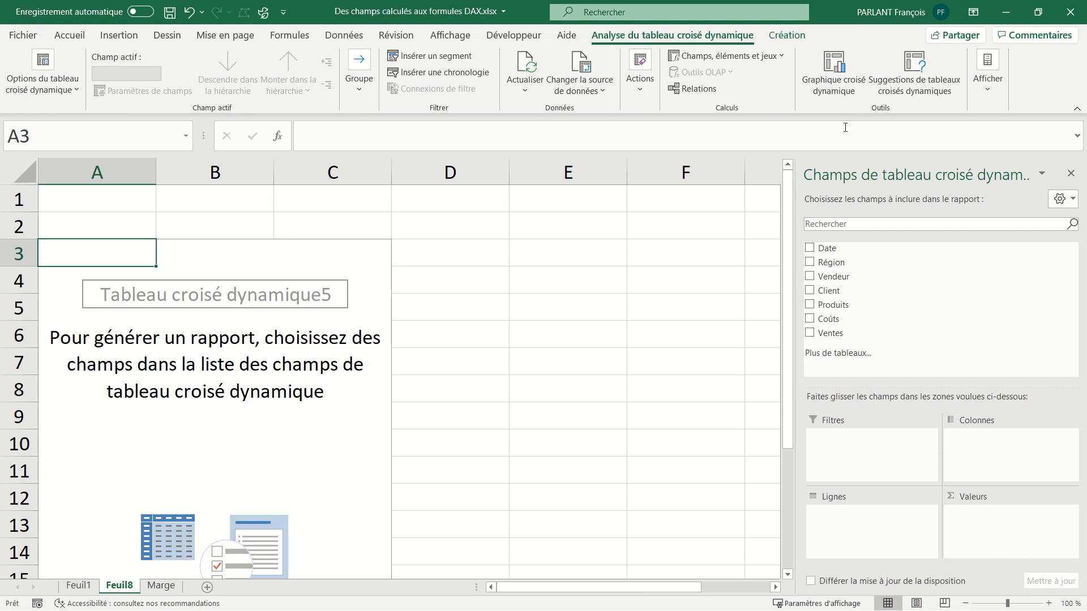
Add a calculated field named Marge with the formula Ventes - Coûts and break it down by Vendeur in rows
left_click(759, 54)
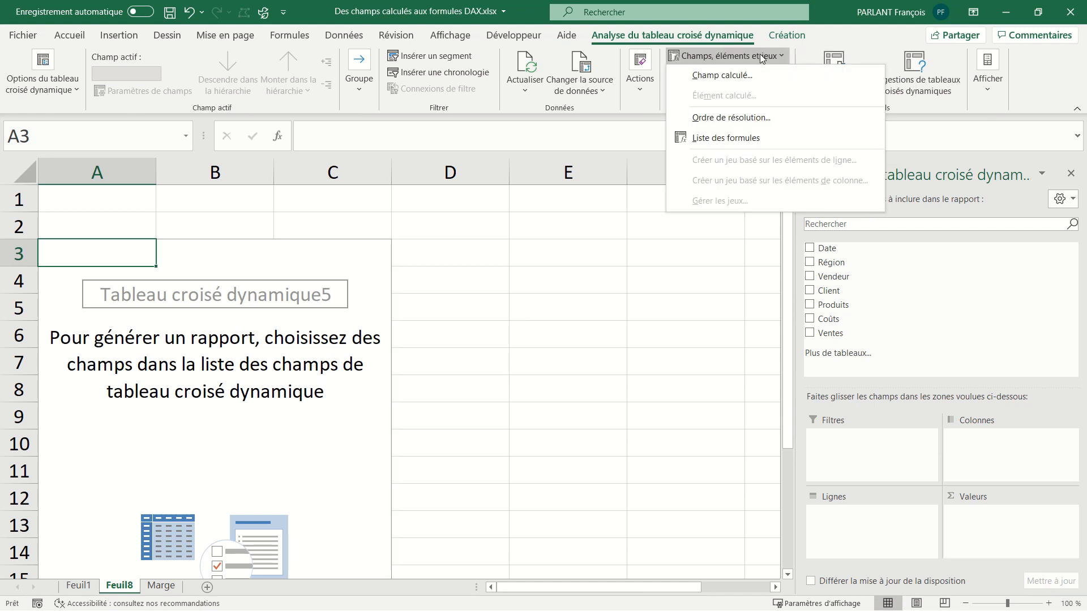
left_click(743, 83)
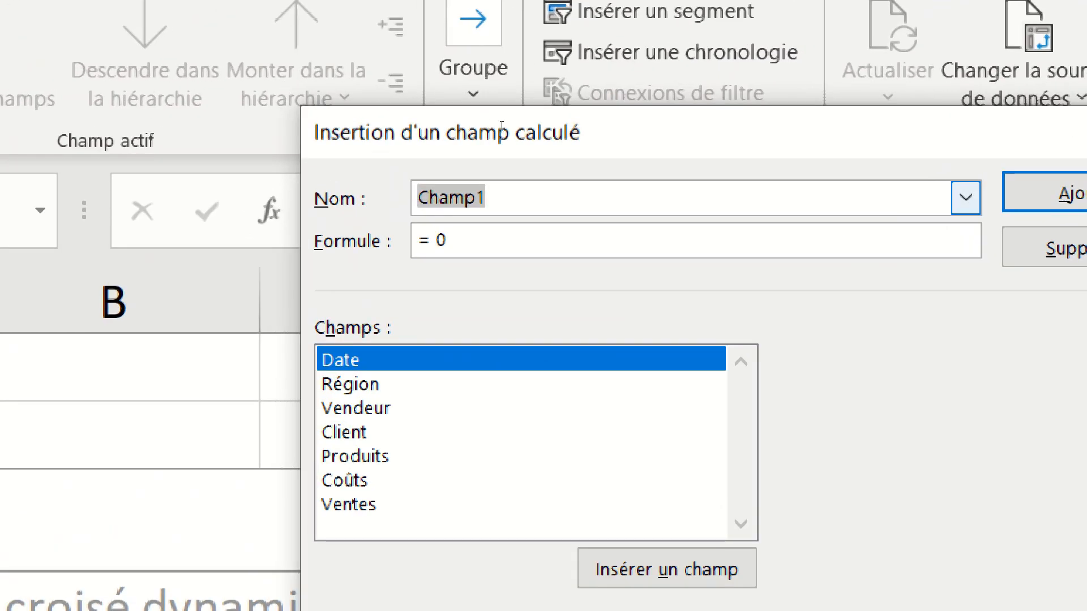
type("Marge")
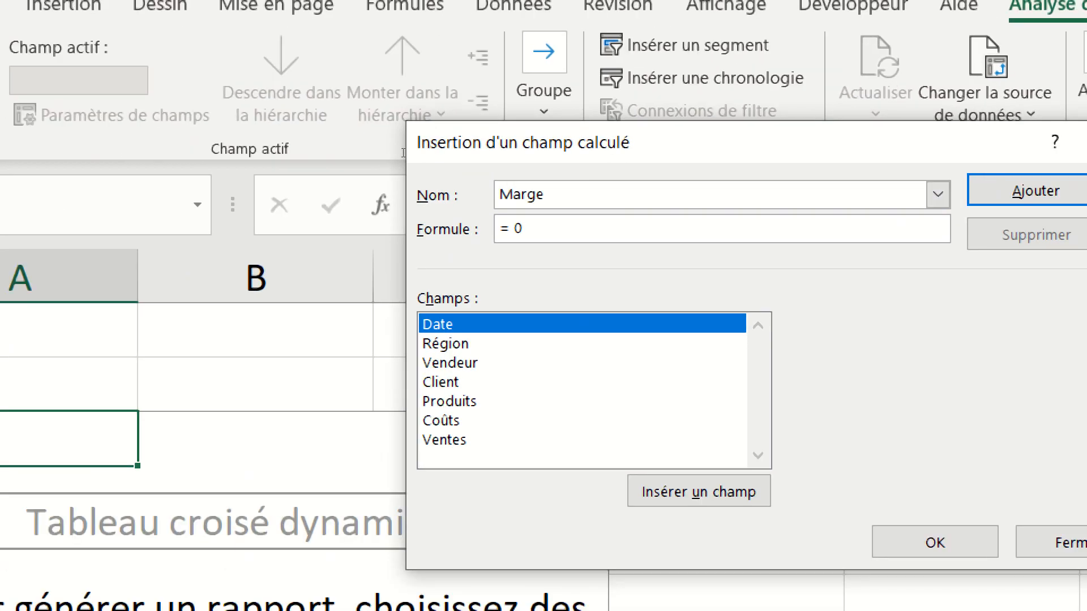
key("BackSpace")
double_click(445, 440)
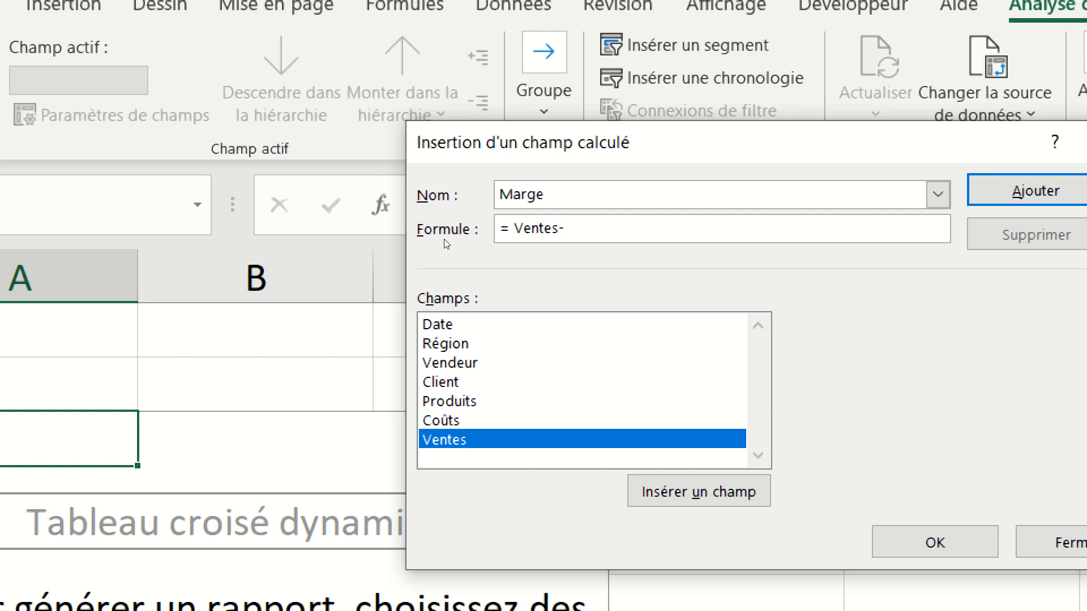
double_click(441, 421)
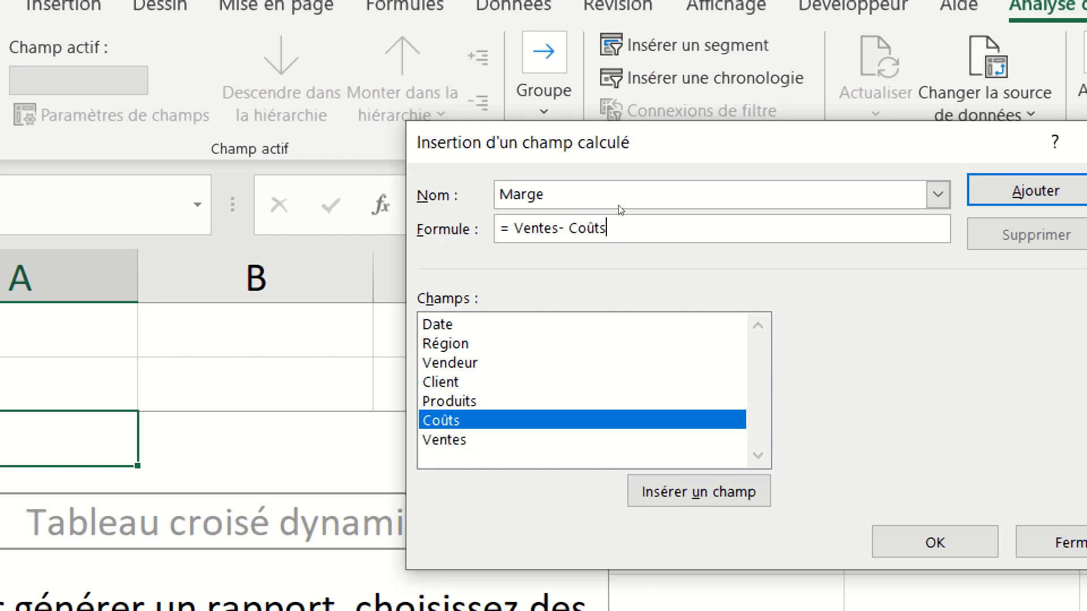
key("Return")
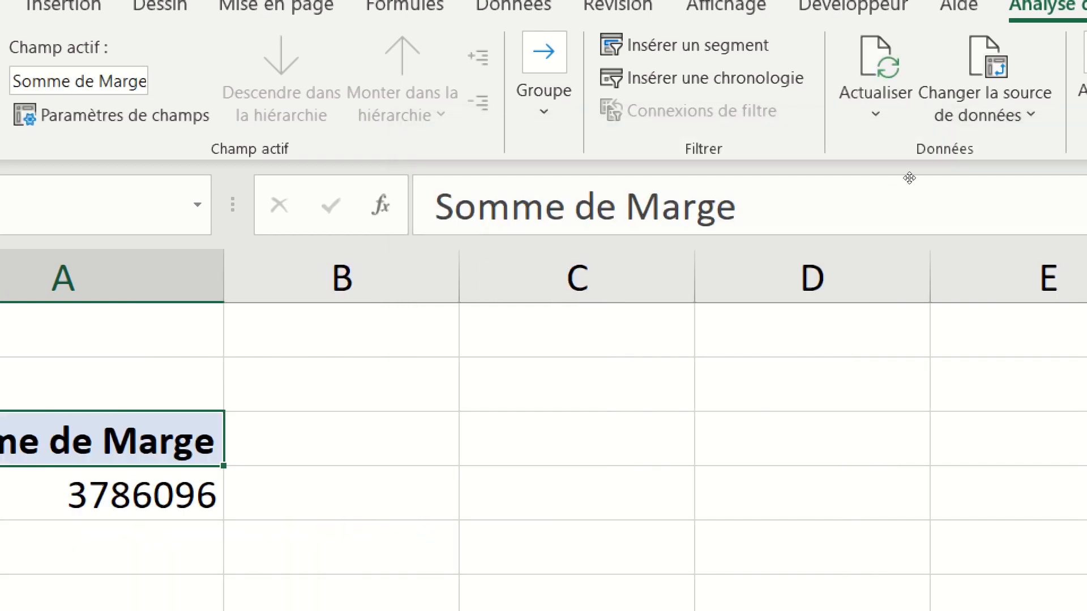
scroll(368, 163, "down", 2)
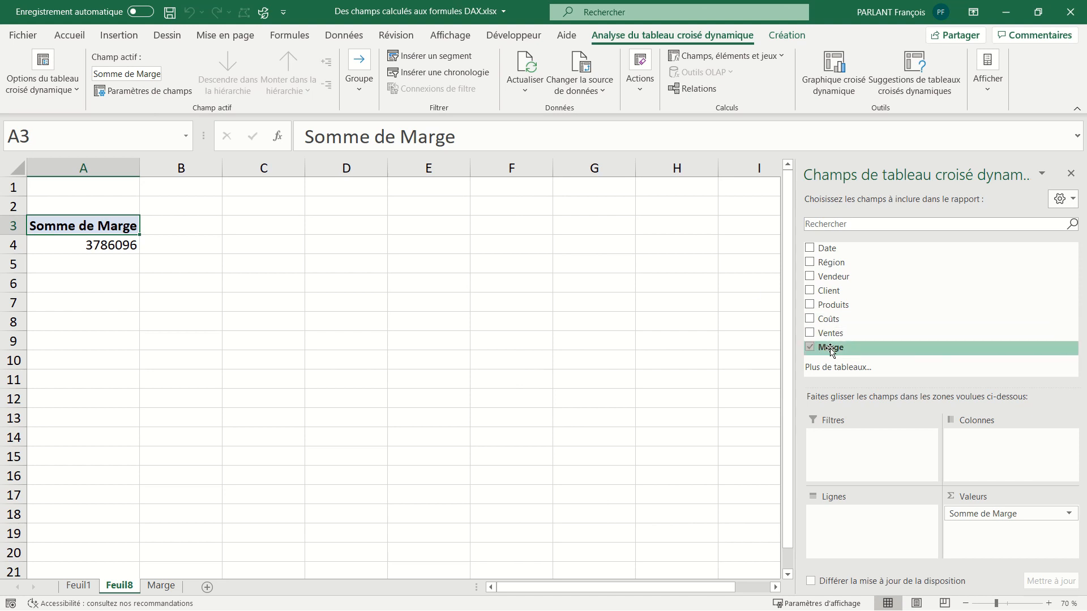
left_click_drag(837, 277, 852, 514)
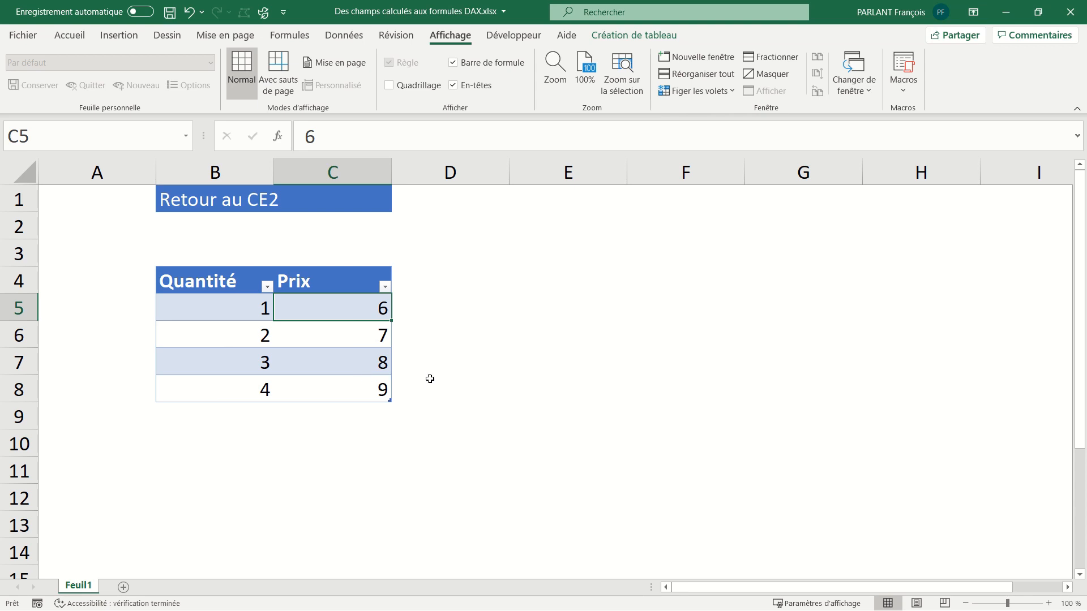
left_click(445, 284)
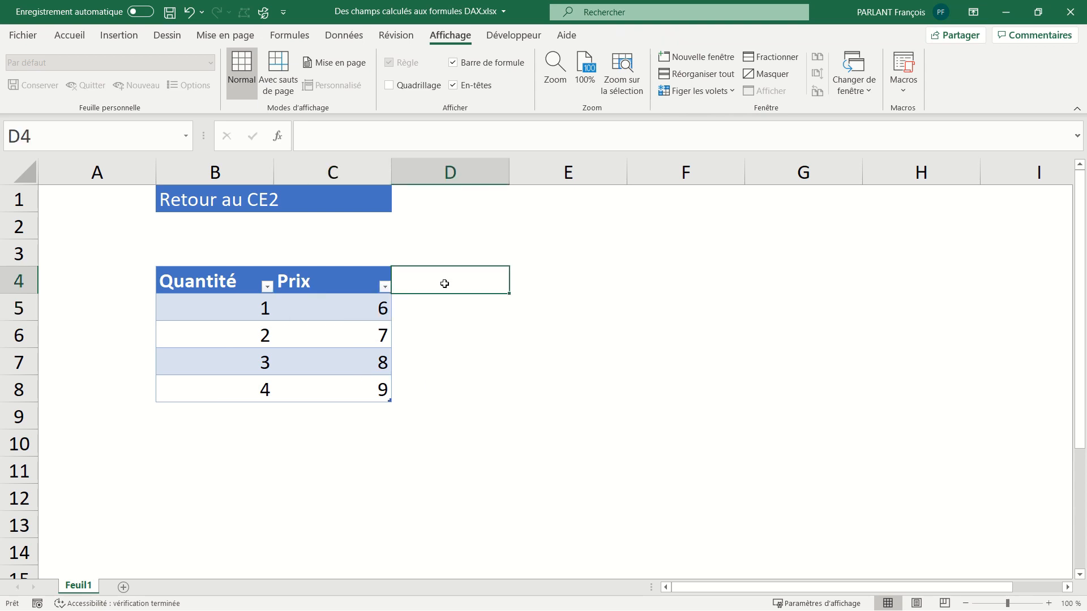
type("Montant")
key("Return")
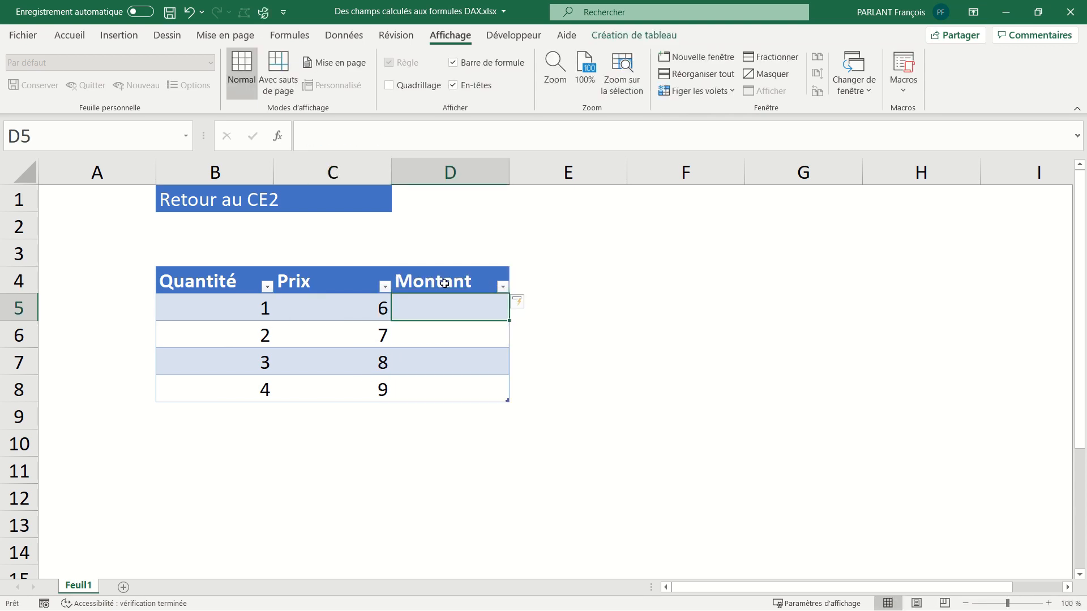
type("=")
left_click(188, 318)
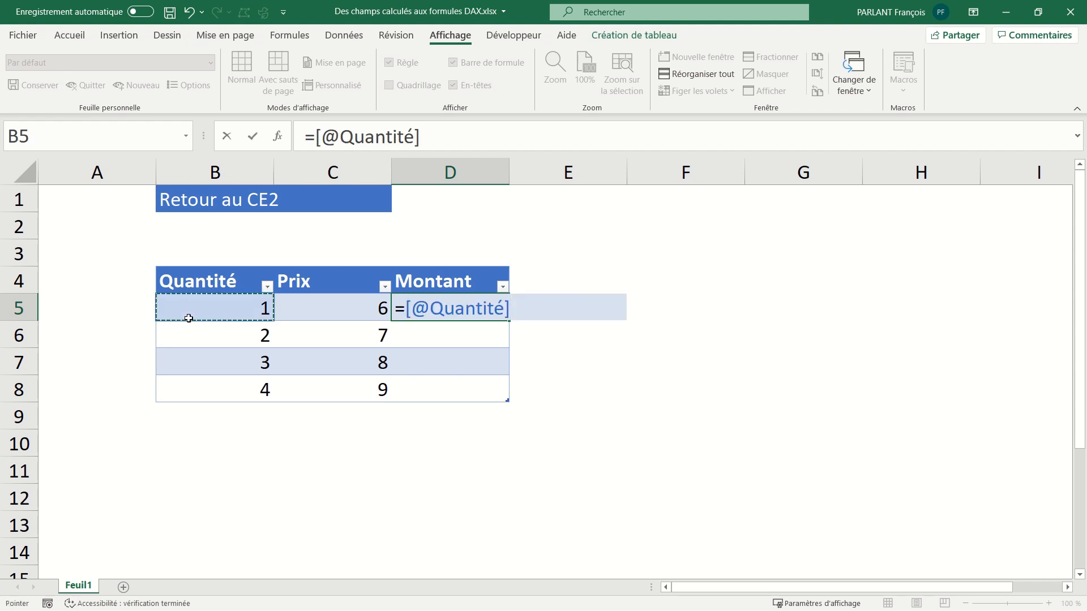
type("*")
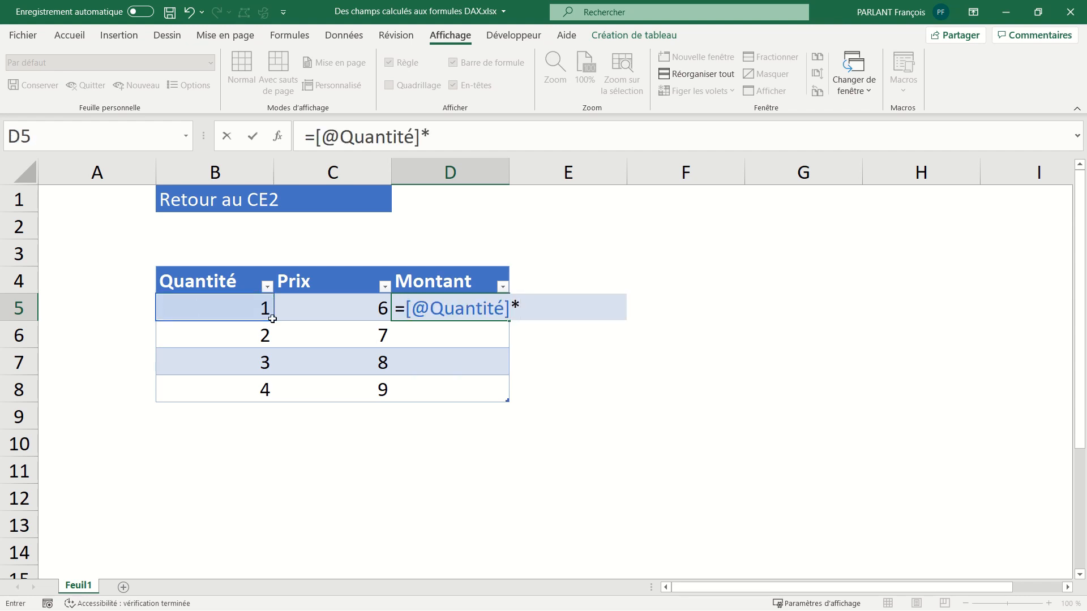
left_click(317, 312)
key("Return")
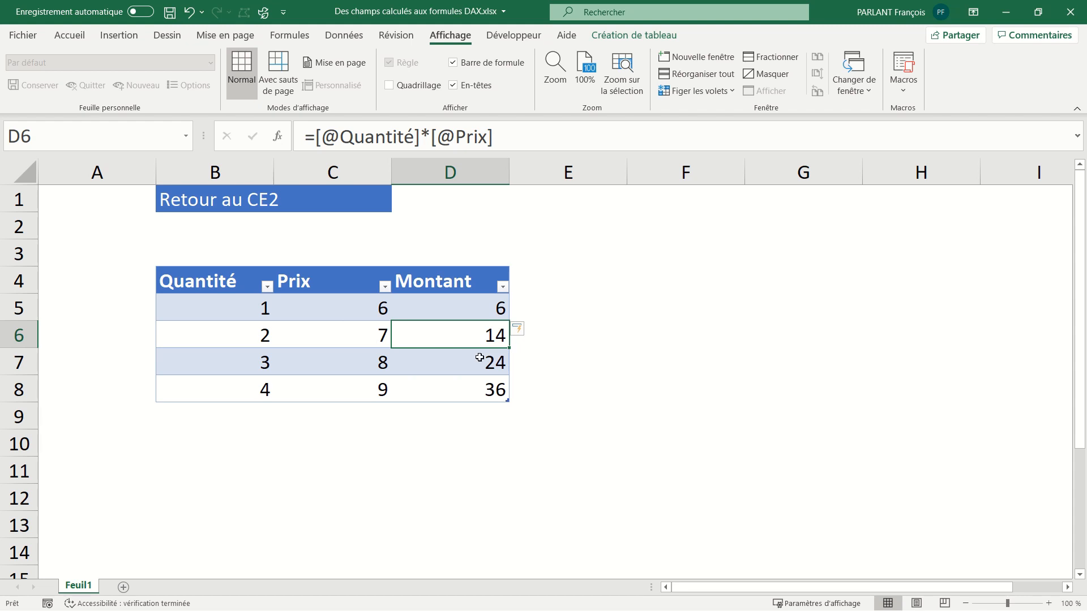
Add a total row to the table and sum the Montant column in it
left_click(636, 38)
left_click(542, 76)
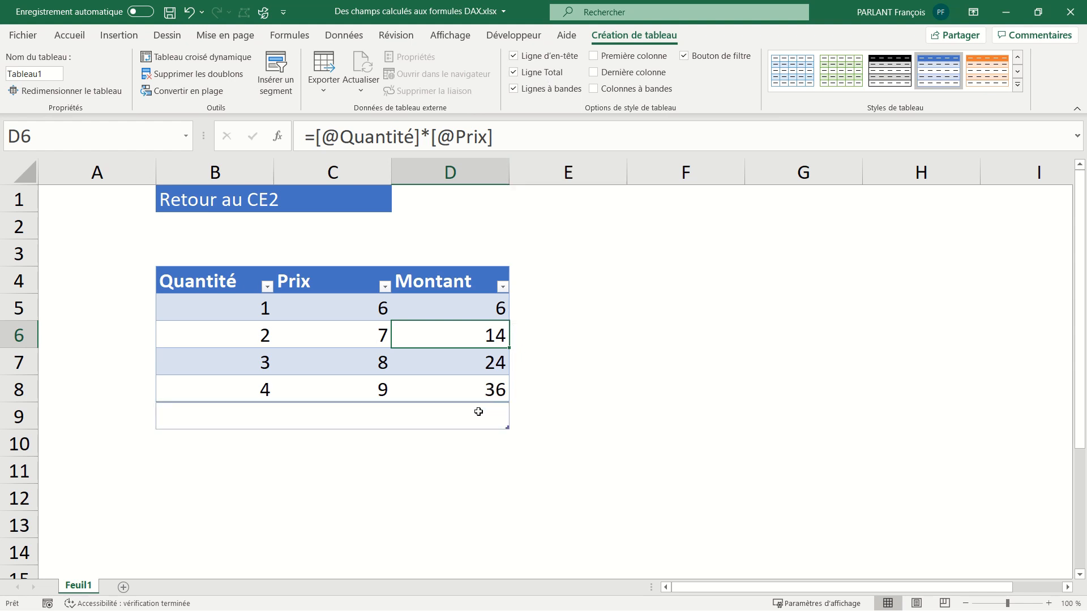
left_click(451, 415)
left_click(515, 424)
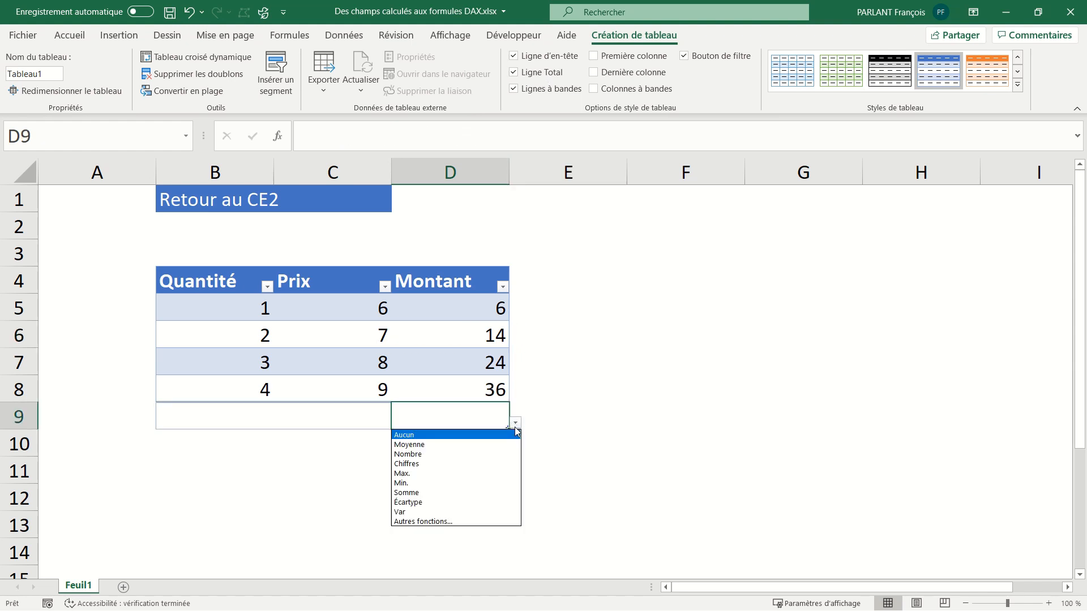
left_click(468, 494)
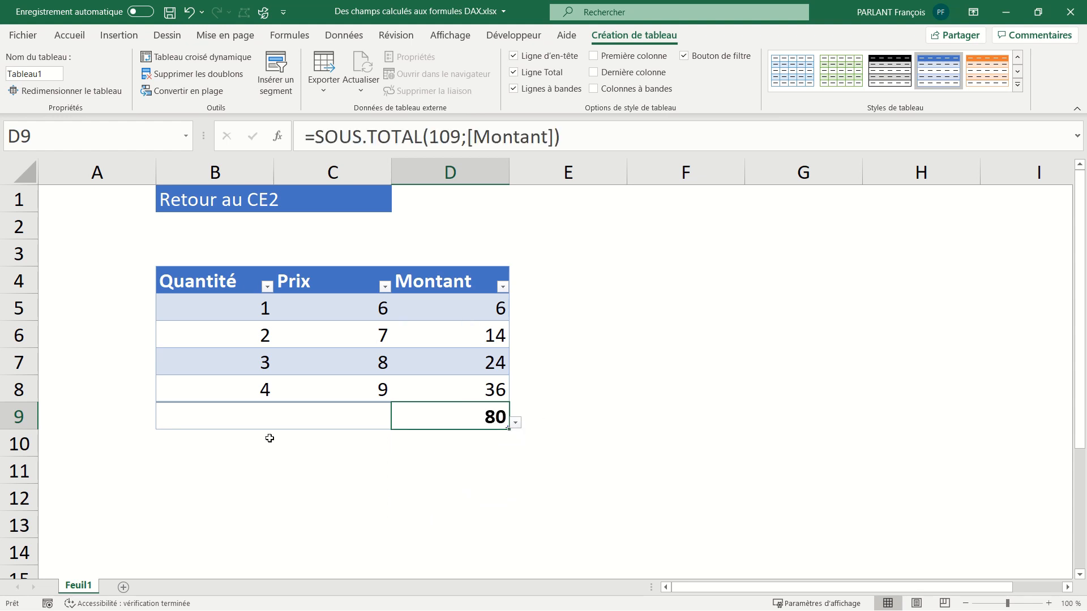
Sum the Quantité and Prix columns in the table's total row
left_click(240, 415)
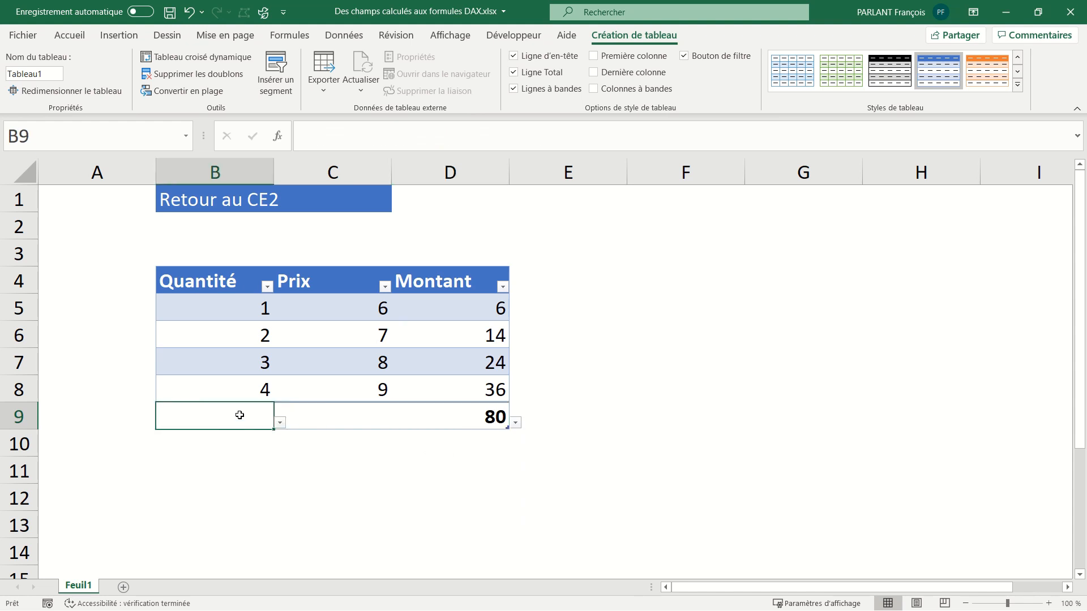
left_click(281, 424)
left_click(255, 493)
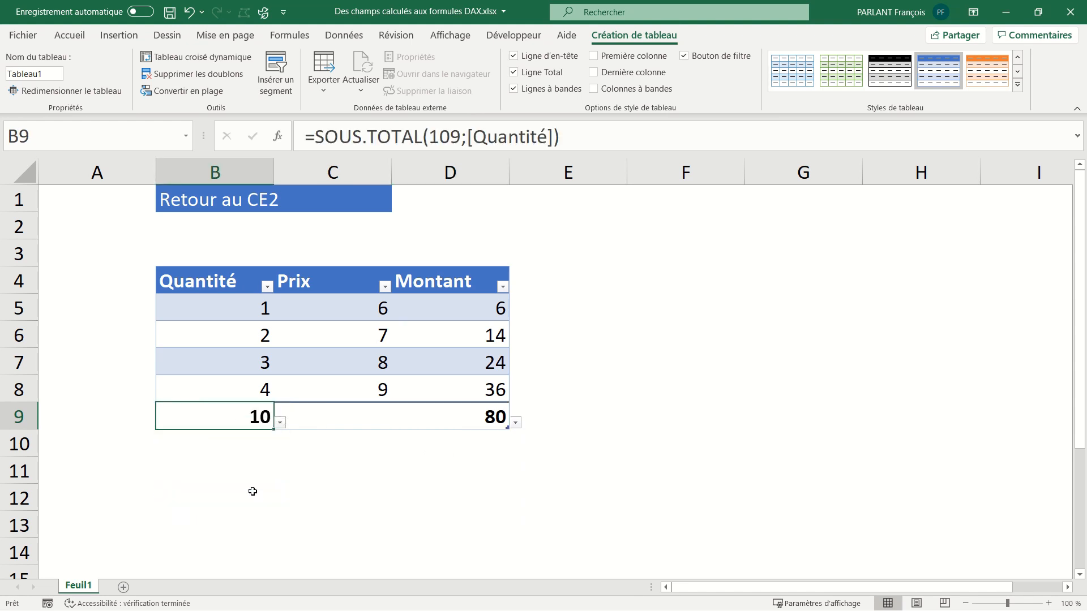
left_click(374, 413)
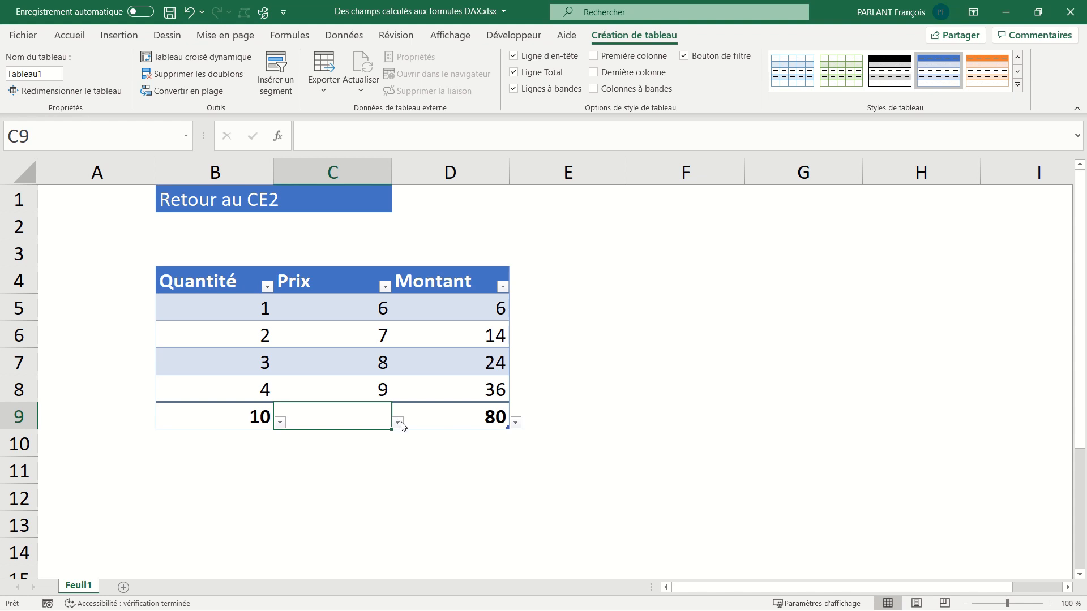
left_click(397, 423)
left_click(358, 492)
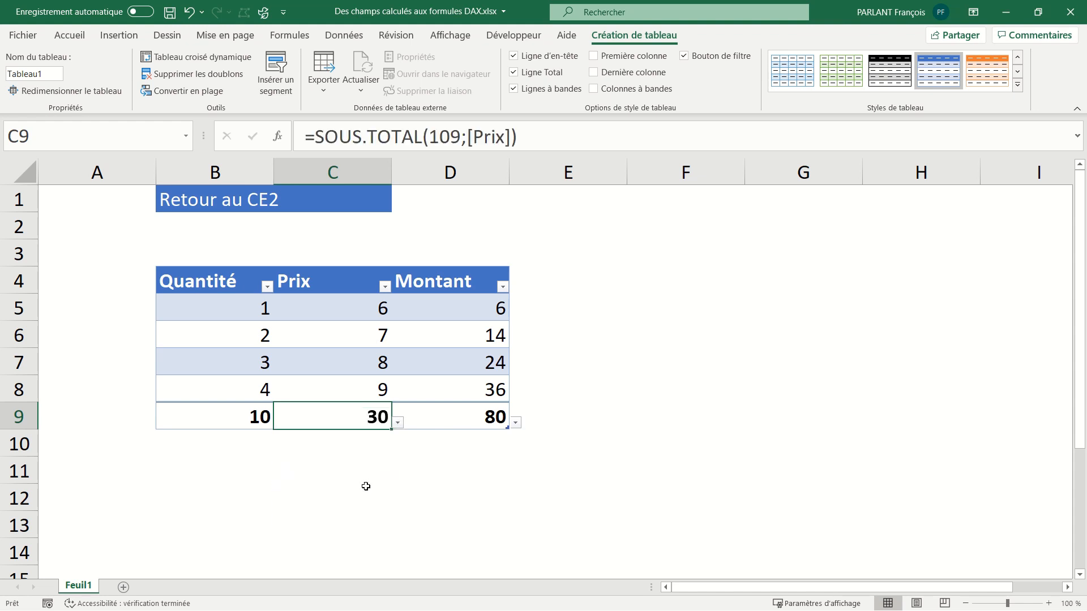
Enter 10 in B12 and 30 in C12, and multiply them in D12 with =B12*C12
left_click(244, 499)
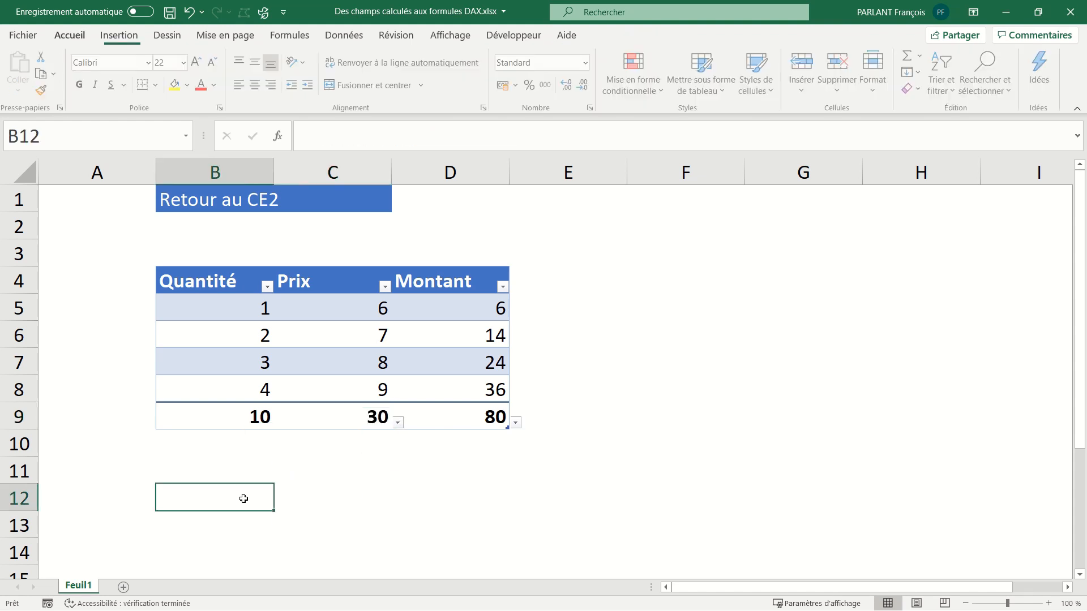
type("10")
key("Tab")
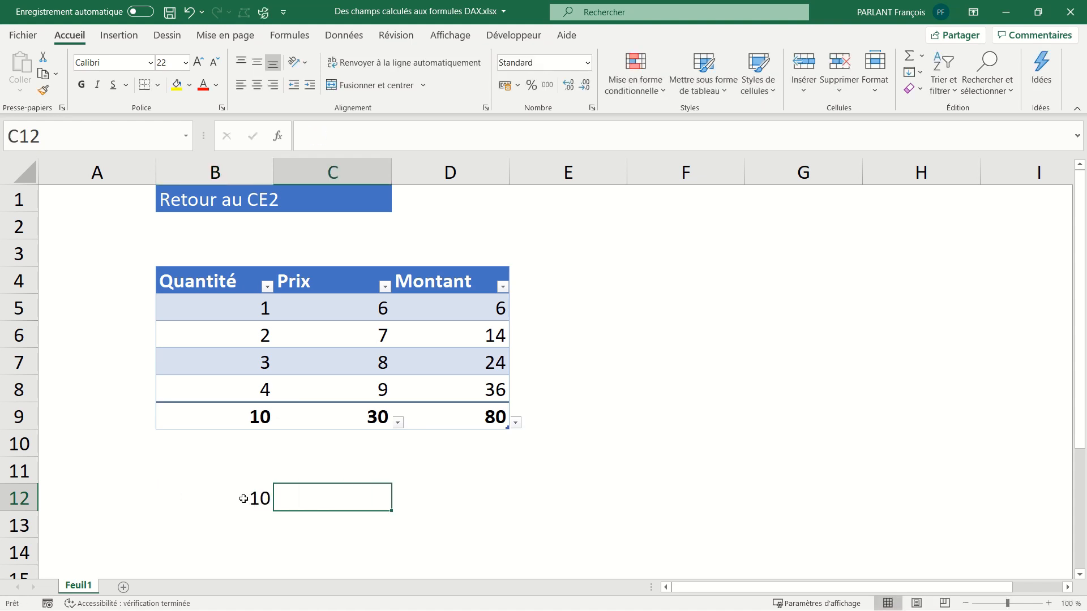
type("30")
key("Tab")
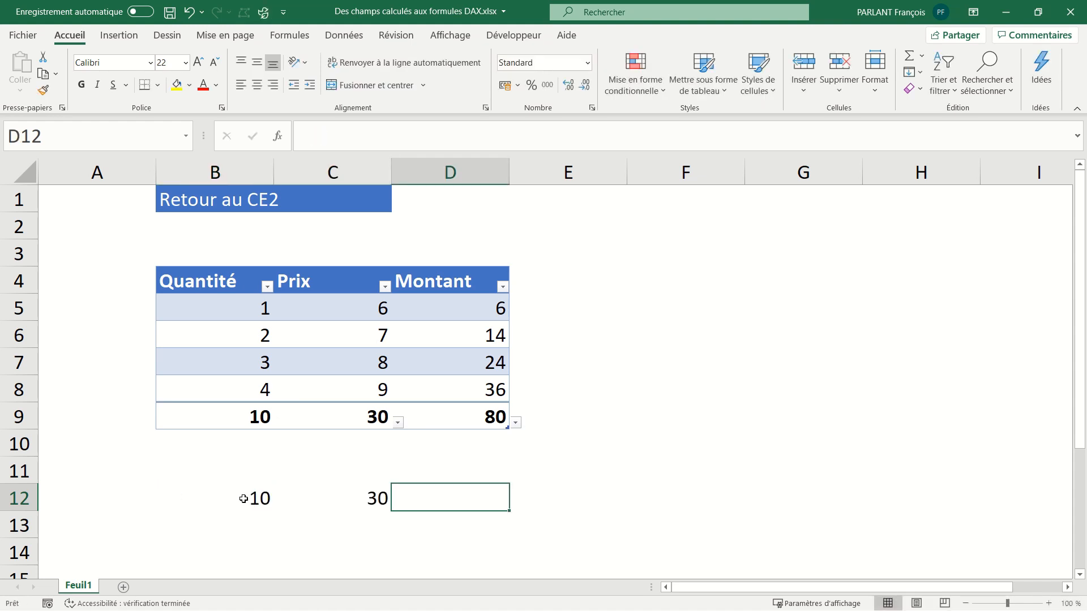
type("=")
left_click(237, 497)
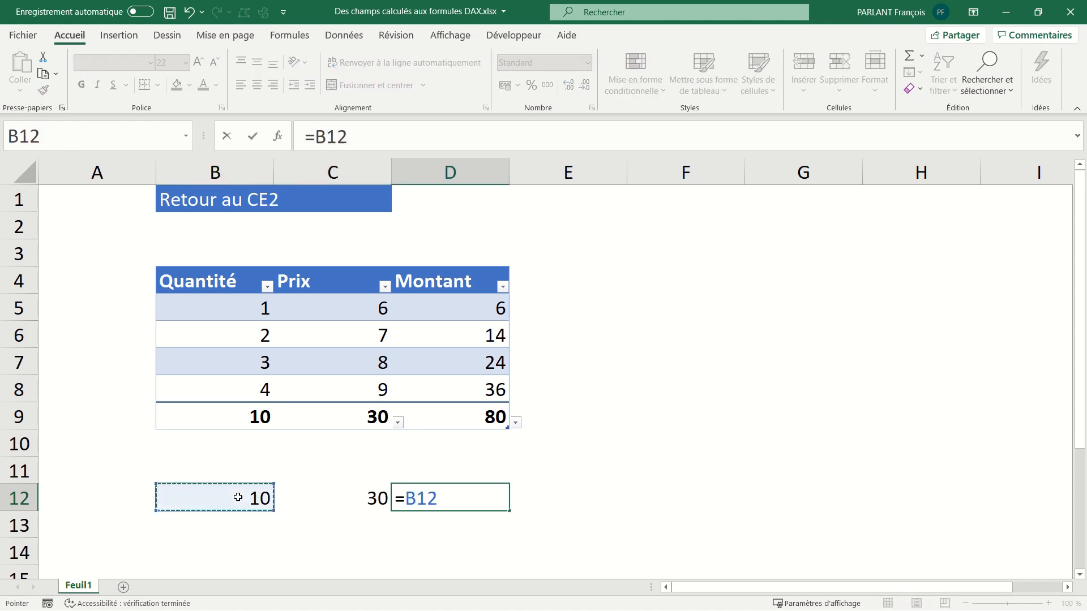
type("*")
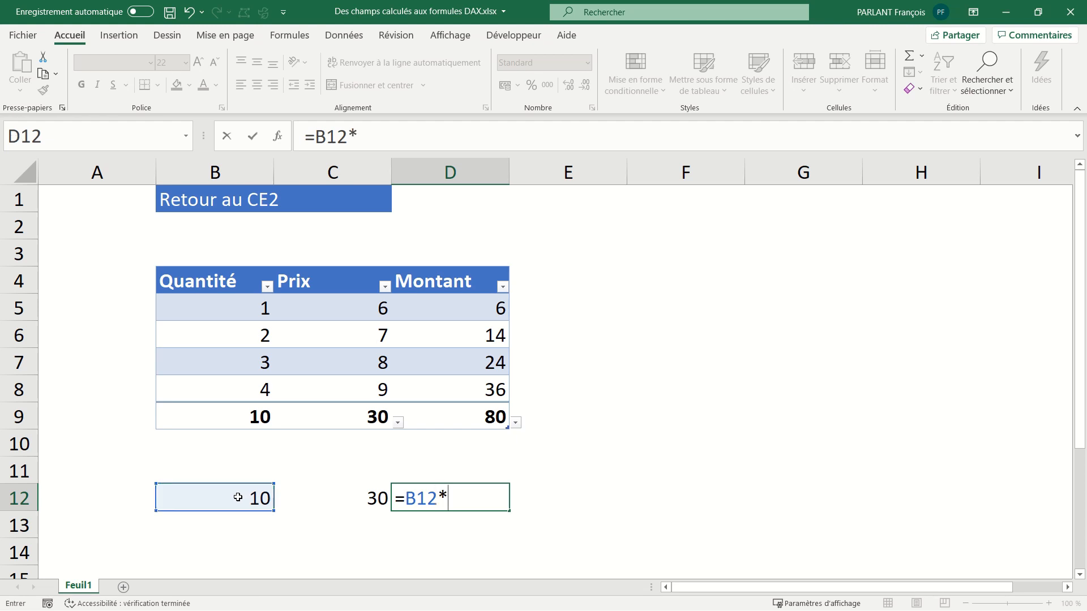
left_click(340, 494)
key("Return")
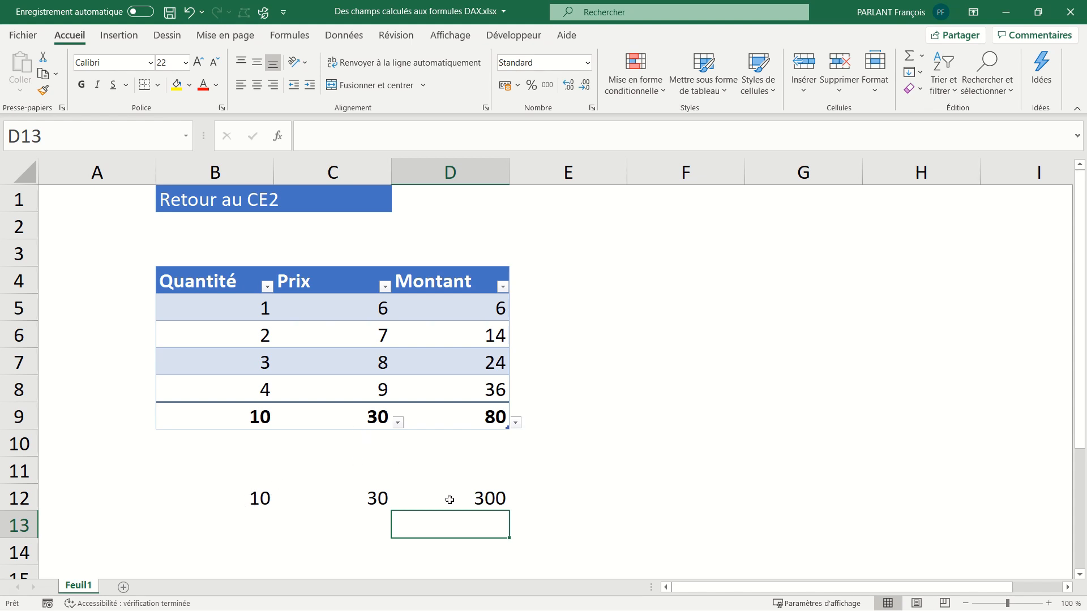
Create a pivot table on a new worksheet from Tableau1 on the CE2 sheet
left_click(452, 365)
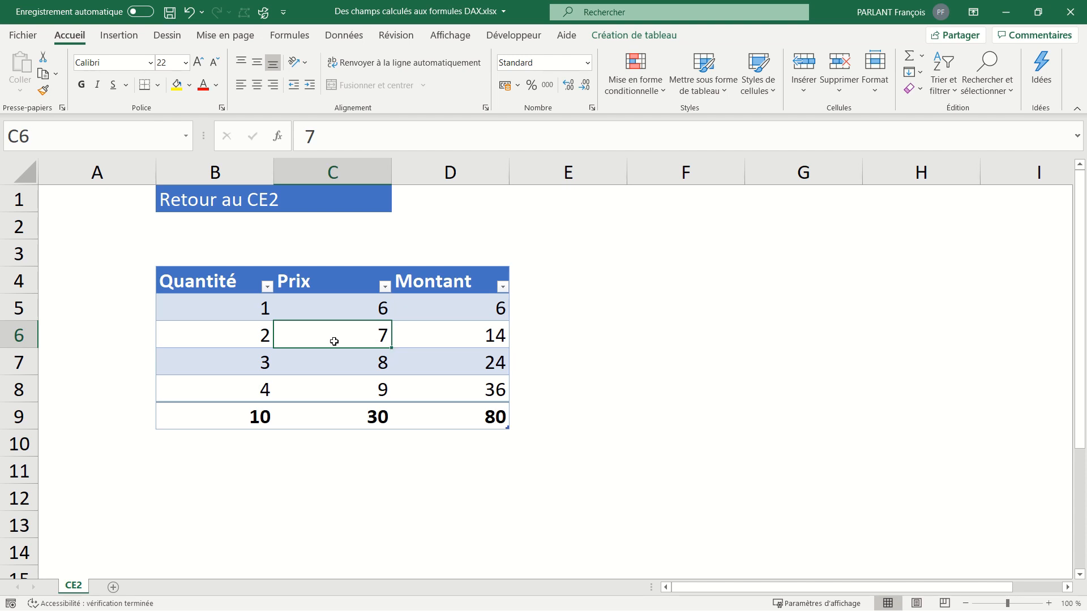
left_click(134, 37)
left_click(31, 79)
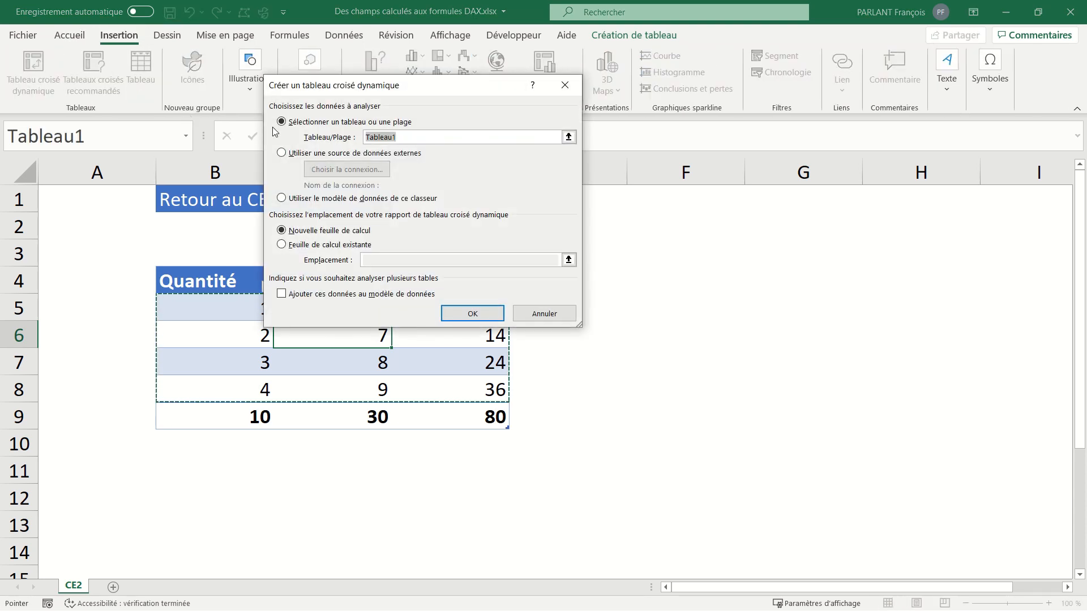
left_click(472, 313)
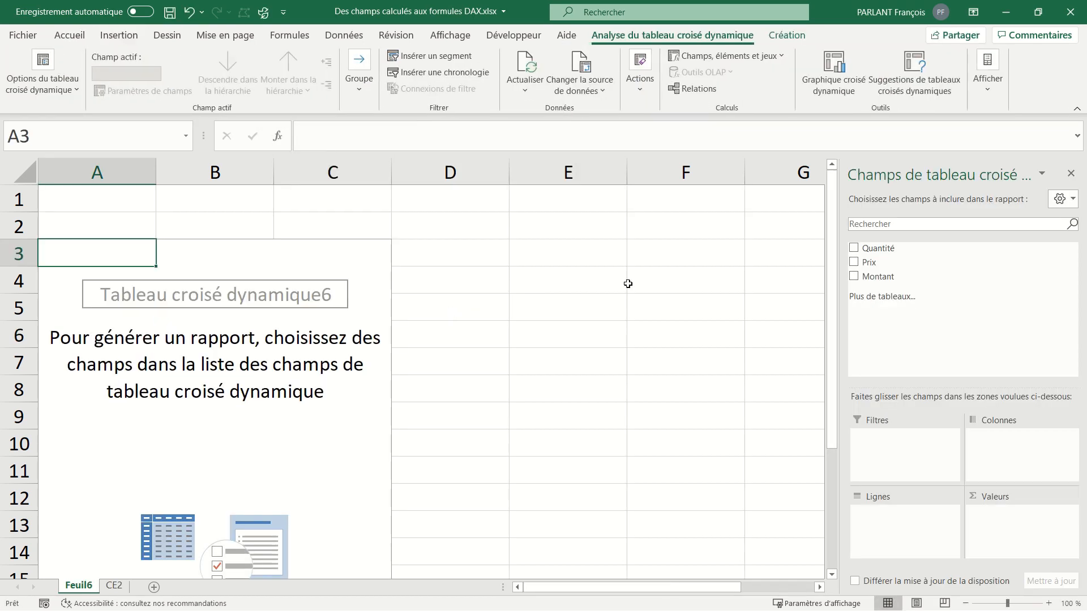
Add a calculated field named MontantV2 with the formula Quantité * Prix to the pivot table
left_click(717, 51)
left_click(718, 73)
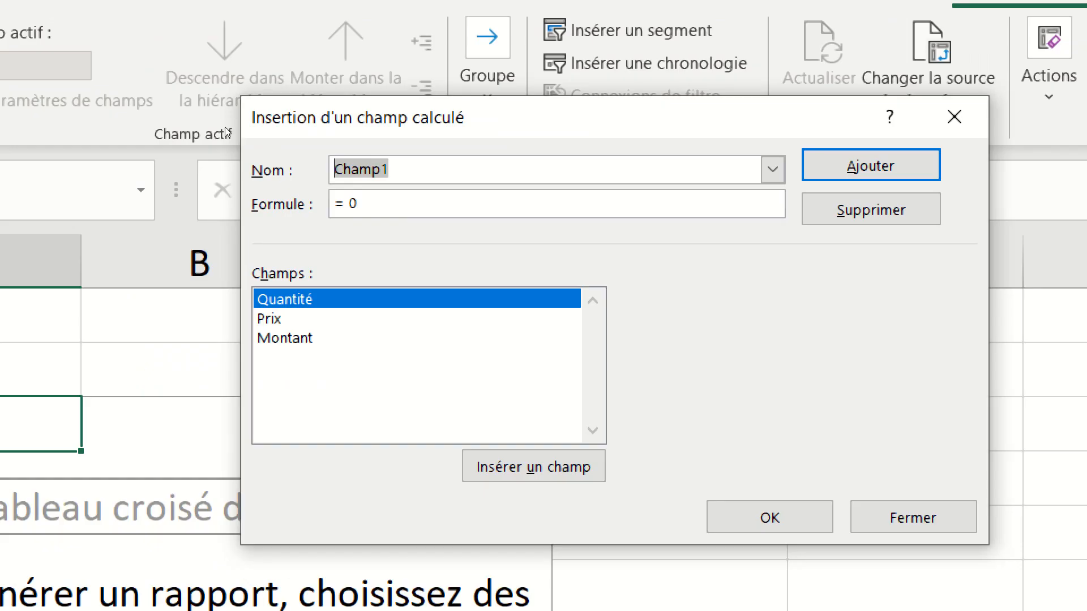
type("Montant")
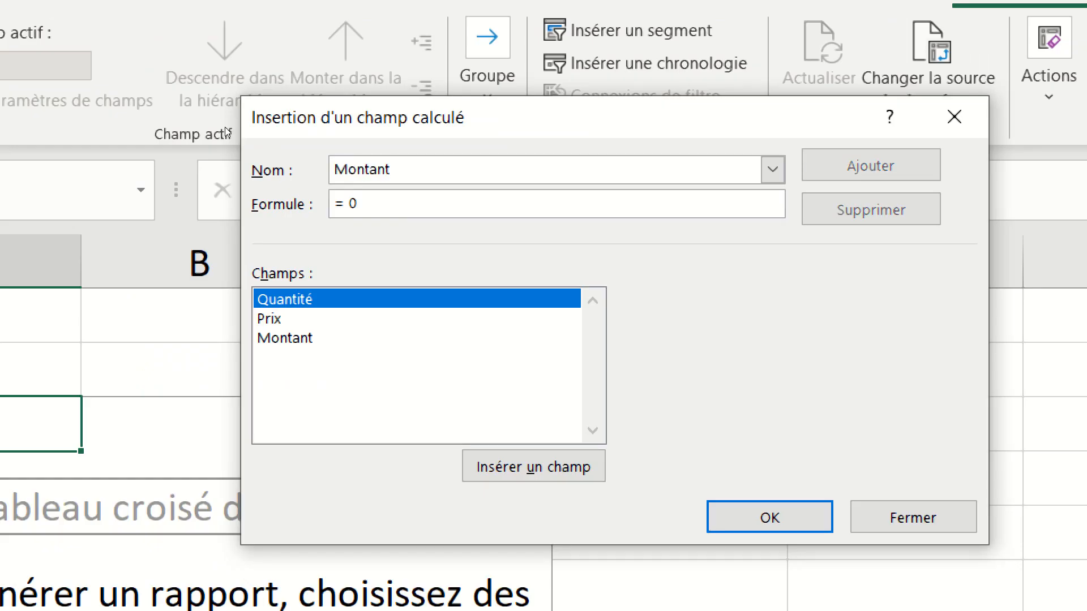
type("V")
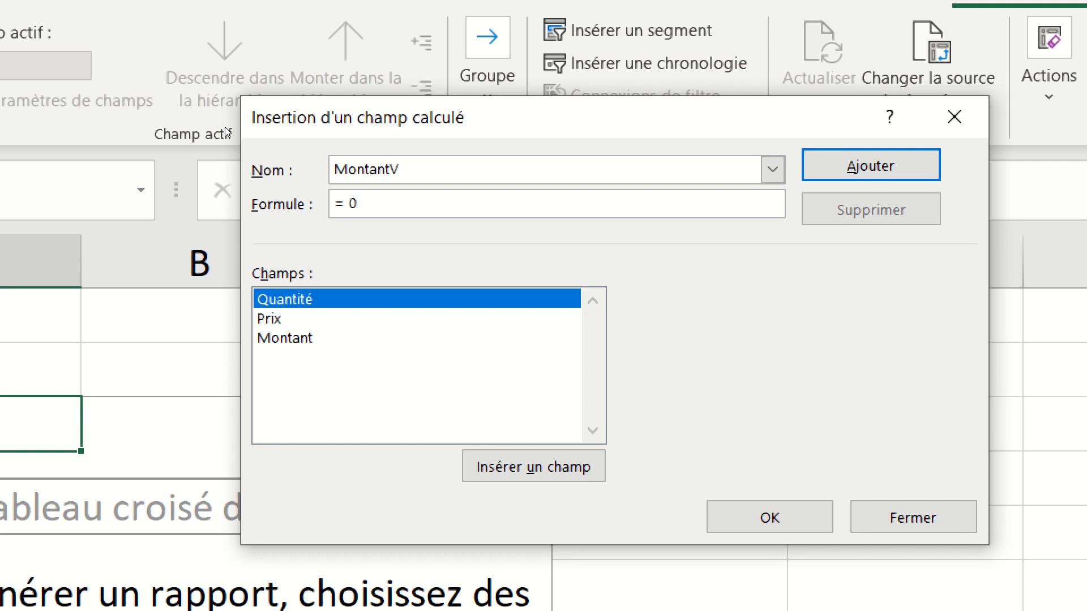
type("2")
key("BackSpace")
key("alt+u")
type("*")
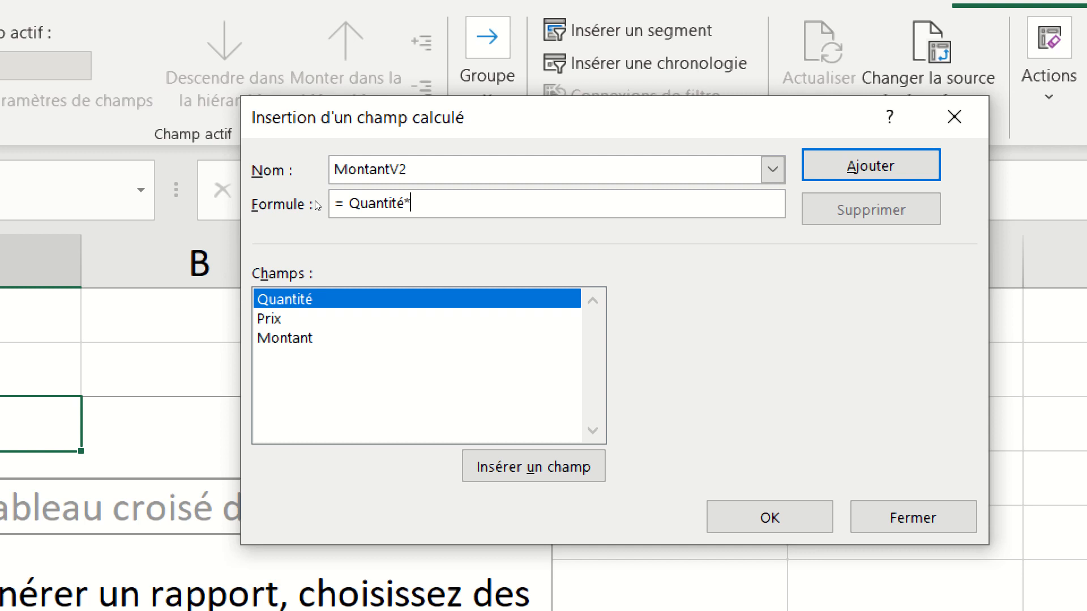
double_click(315, 318)
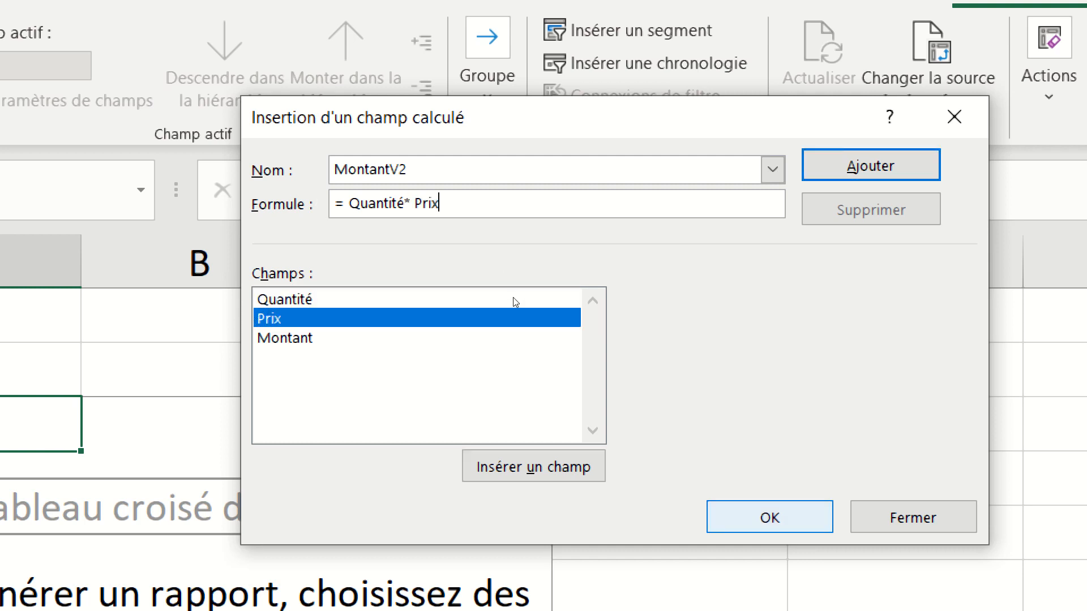
key("Return")
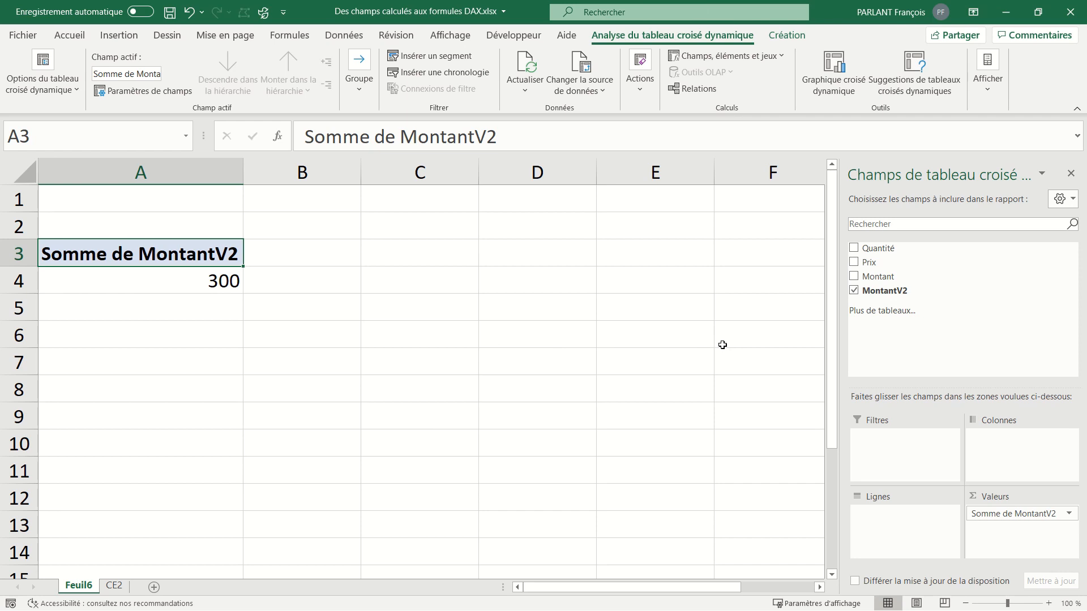
Add the Montant field to the pivot table's values alongside MontantV2
left_click_drag(867, 276, 999, 508)
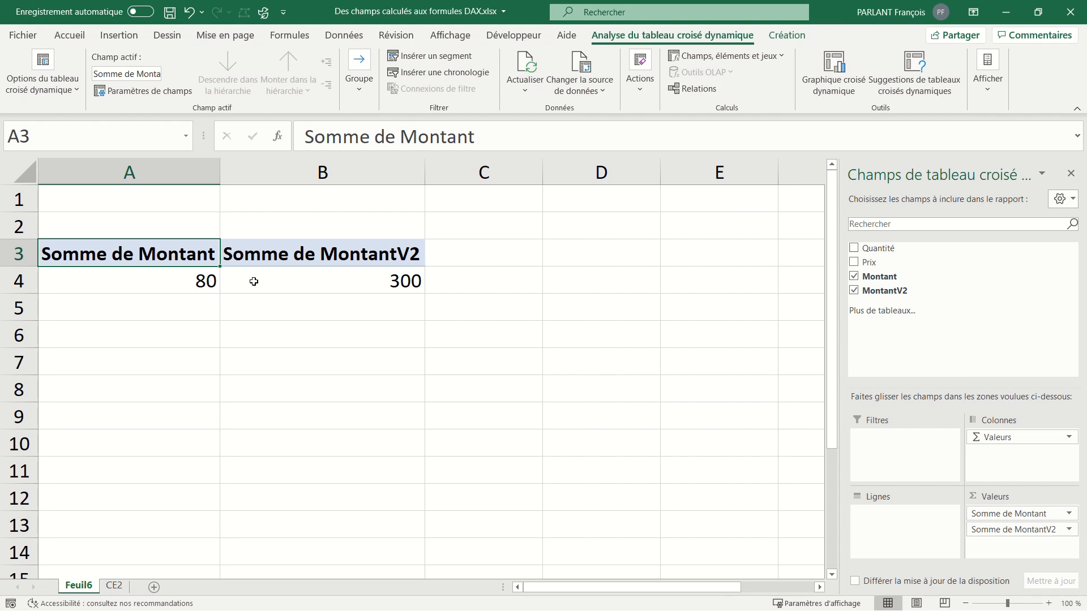
mouse_move(253, 281)
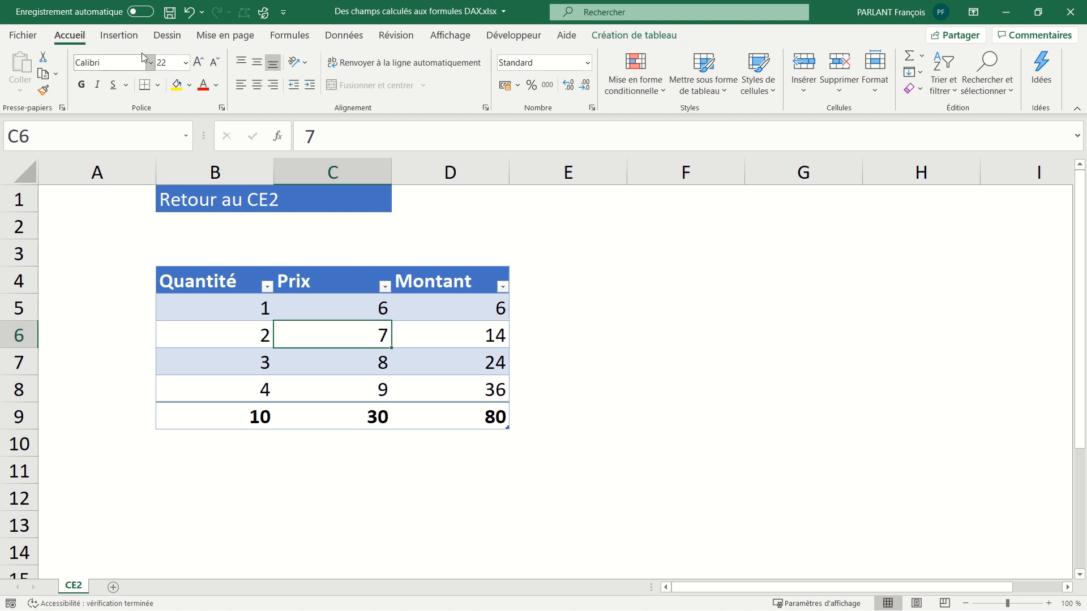
Create a pivot table from Tableau1 on a new worksheet, adding the data to the data model
left_click(118, 35)
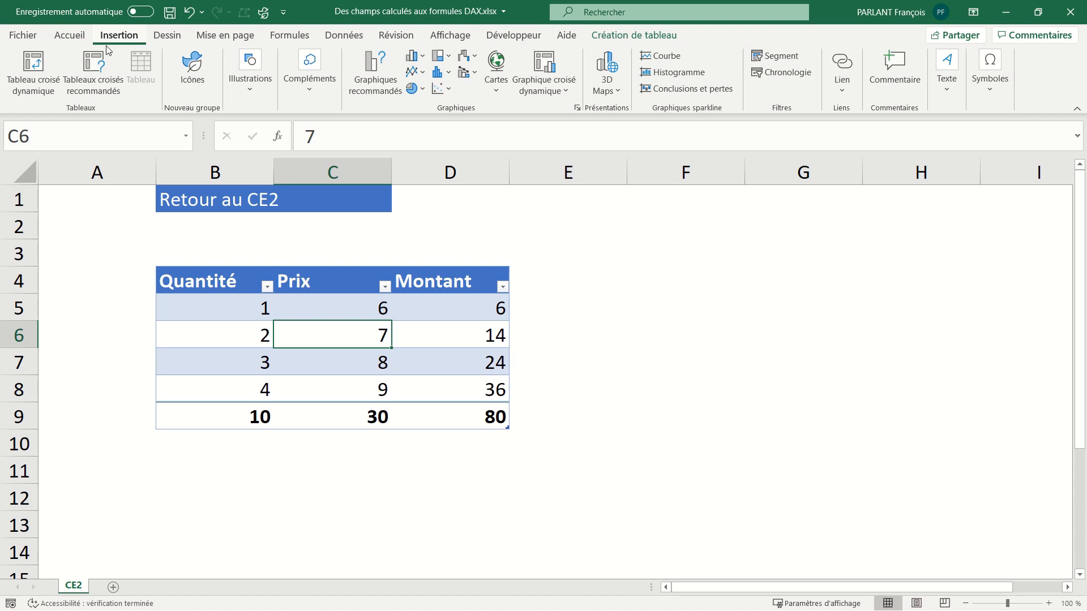
left_click(35, 75)
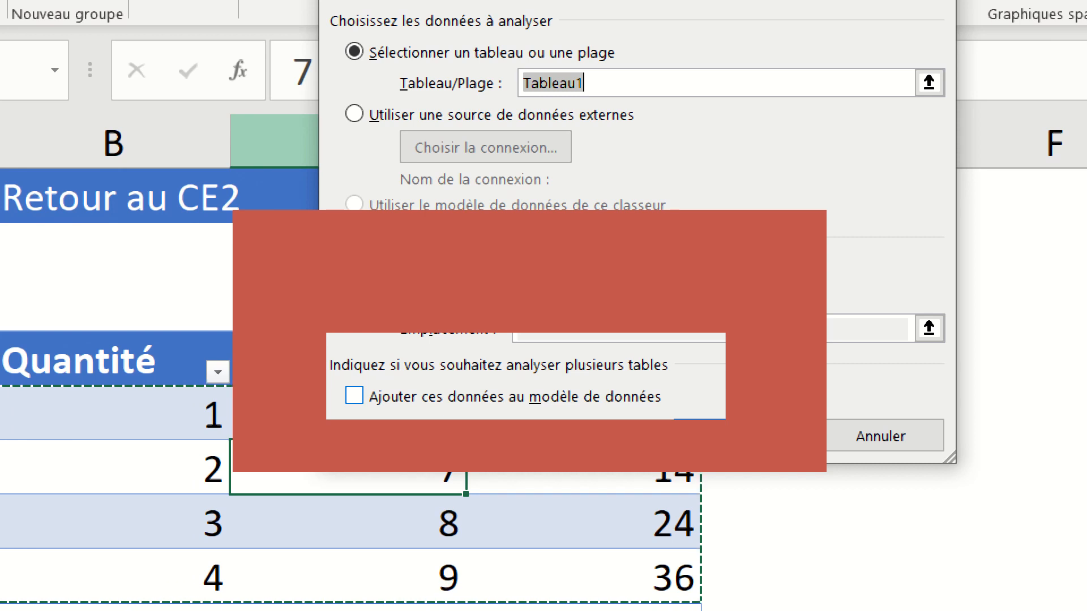
left_click(354, 396)
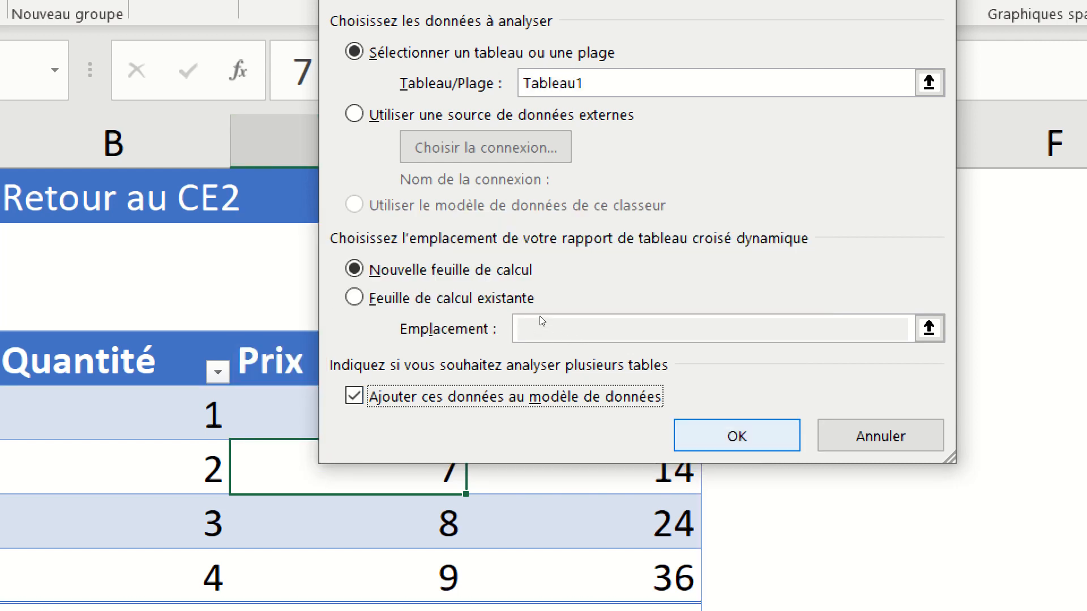
key("Return")
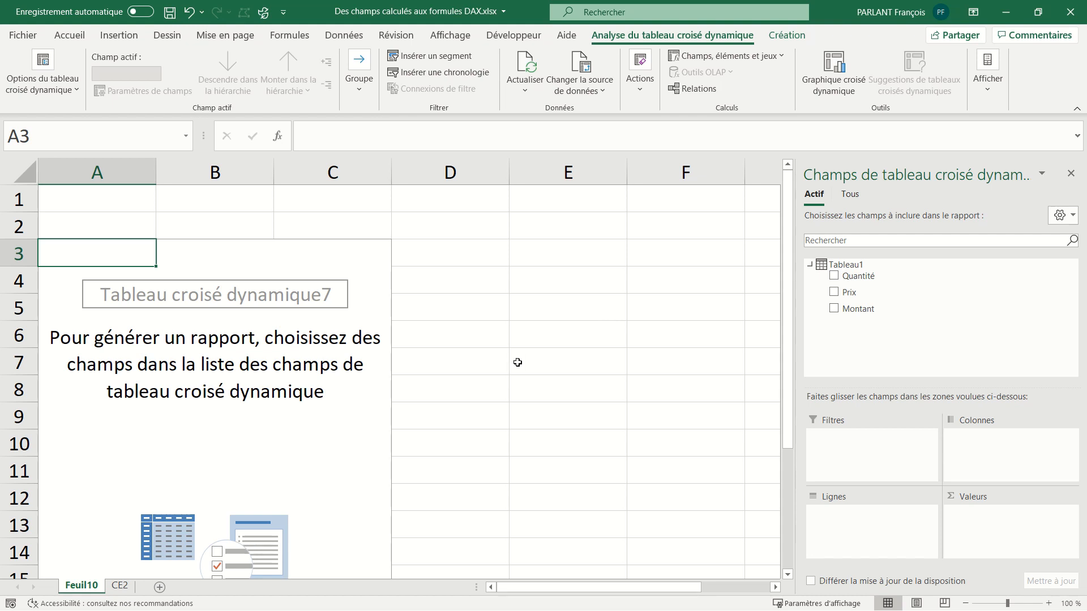
Start a new measure on Tableau1 and name it MontantDax
right_click(858, 271)
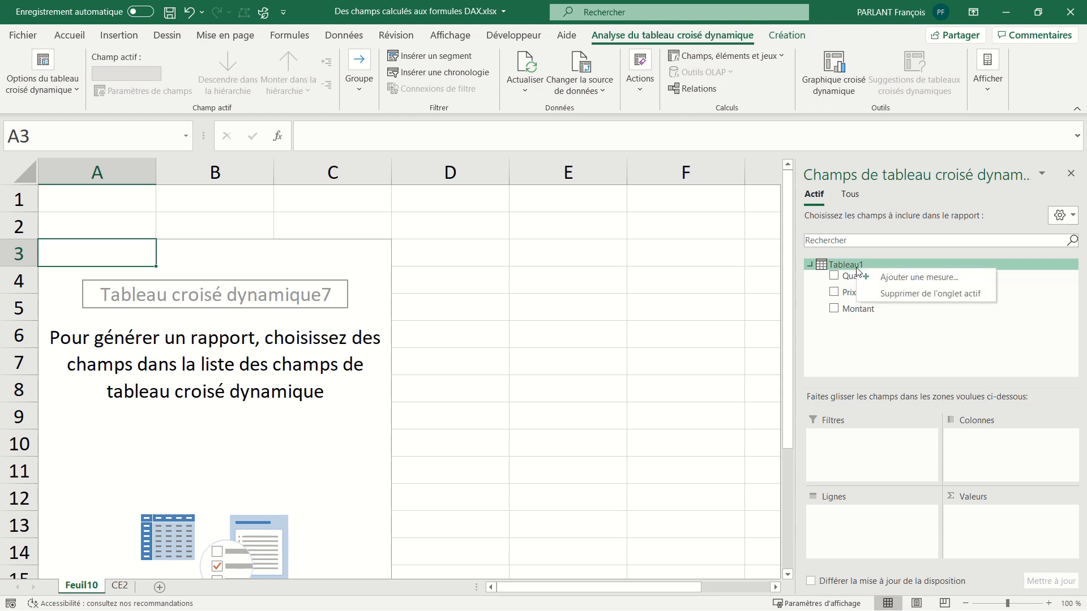
left_click(886, 285)
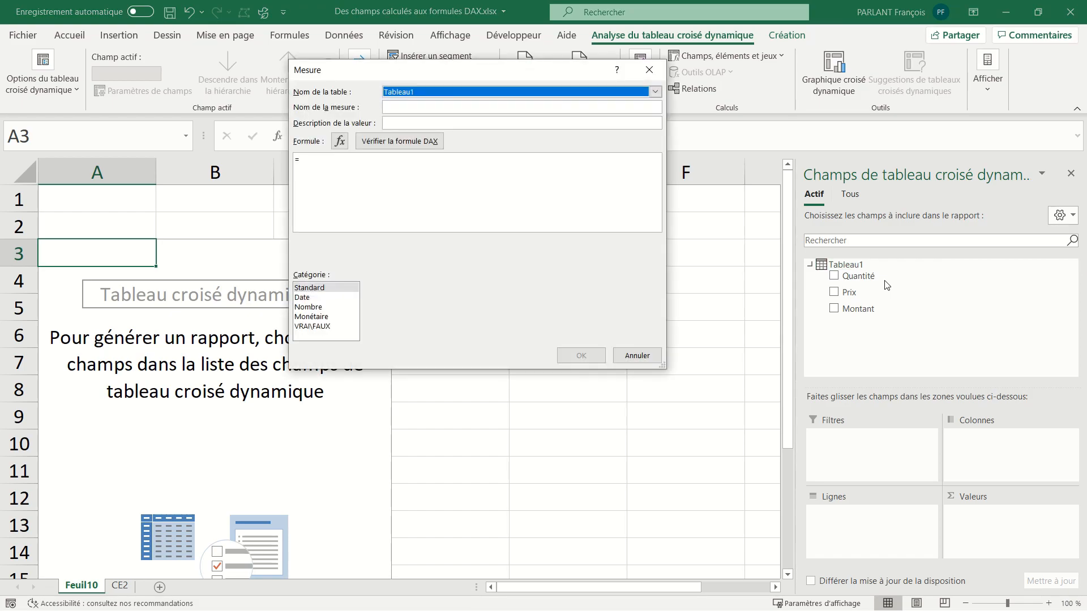
left_click_drag(402, 66, 292, 13)
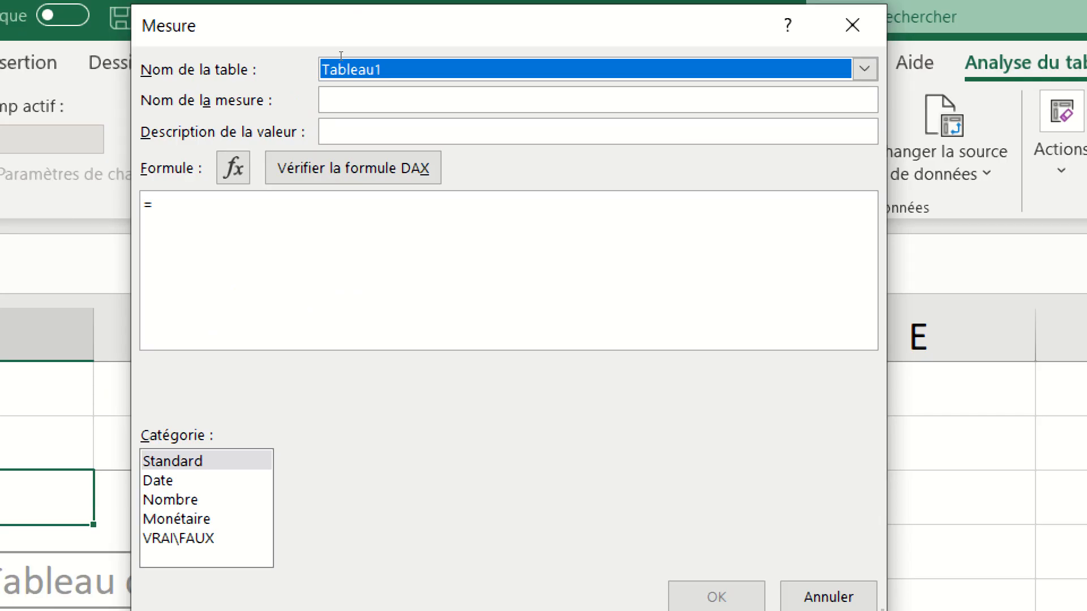
key("Tab")
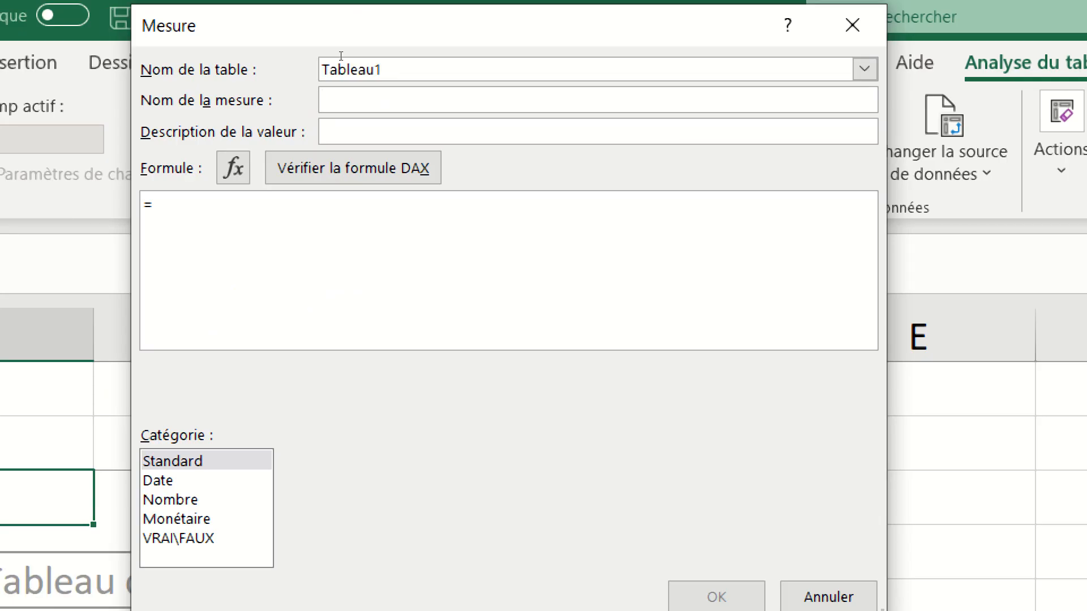
type("Mo")
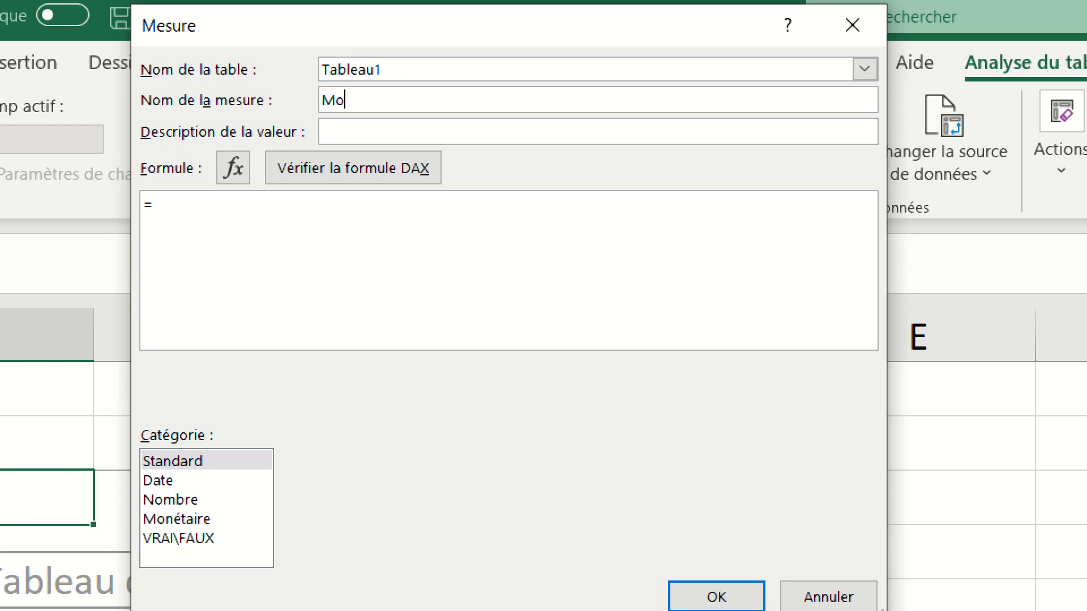
type("ntantDax")
key("Tab")
key("Tab")
Begin the MontantDax formula with the SUMX function, using Tableau1 as its table argument
type("sum")
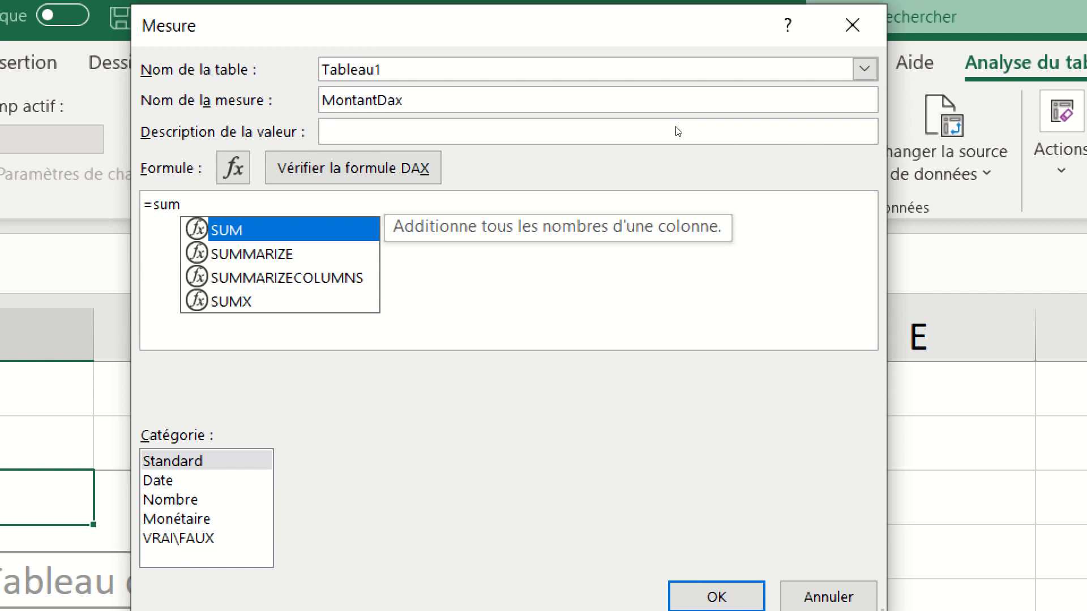
key("Down")
key("Down")
key("Down")
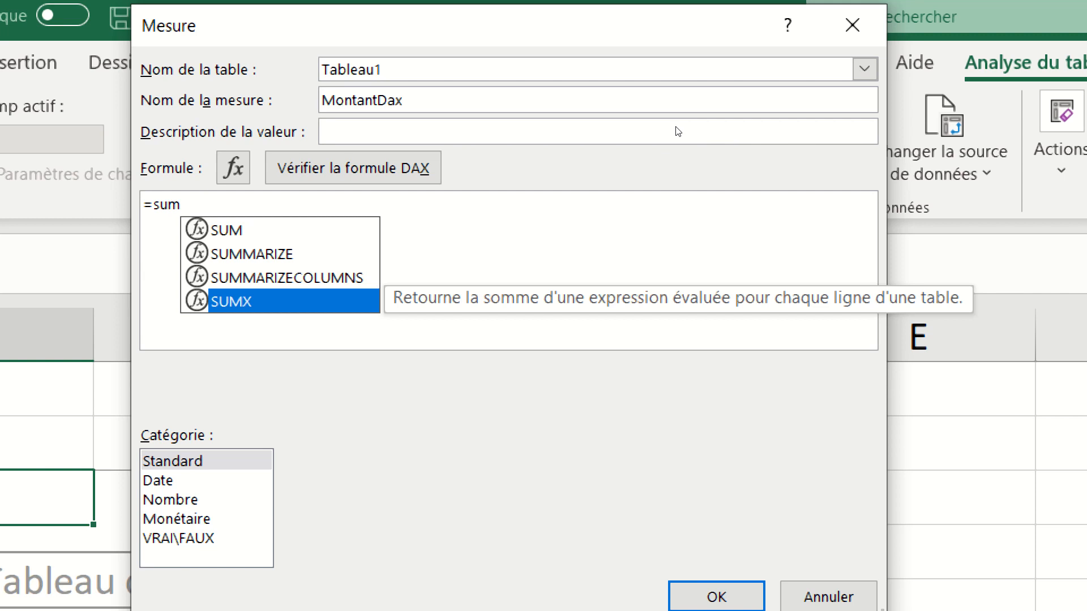
key("Tab")
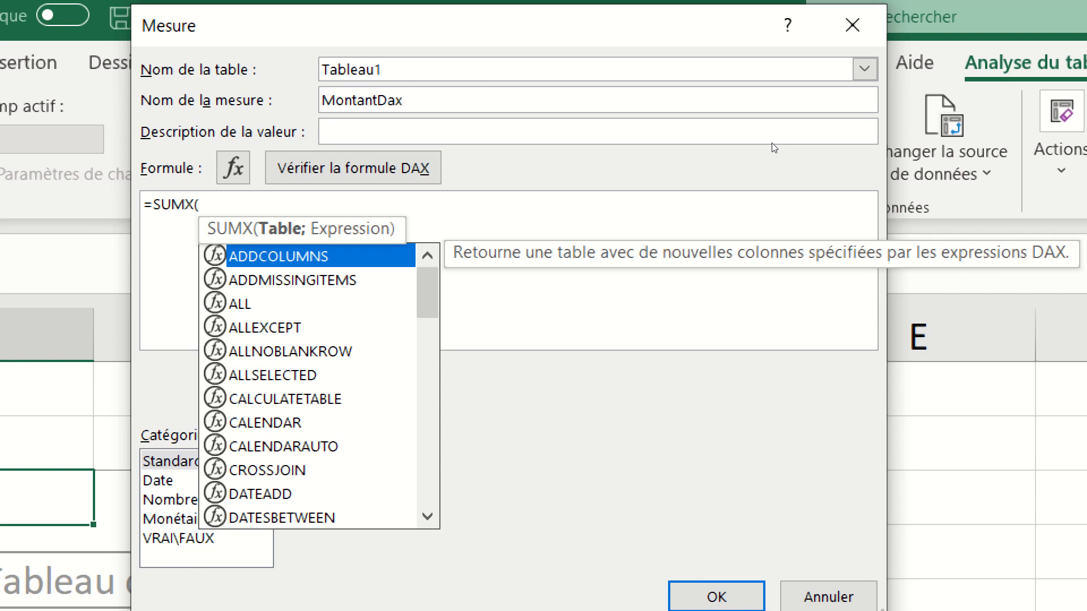
type("ta")
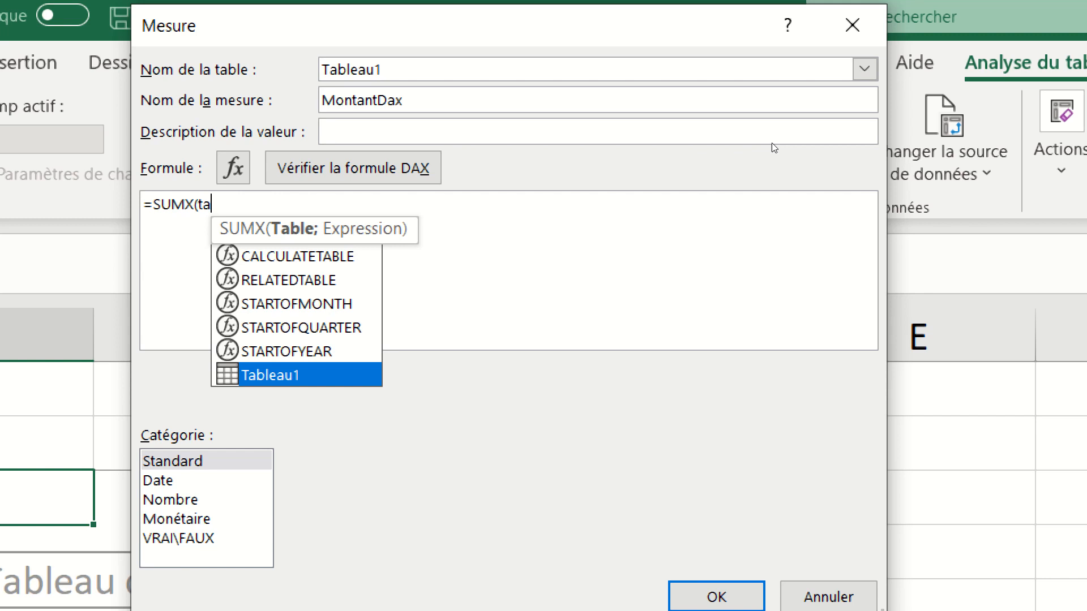
key("Tab")
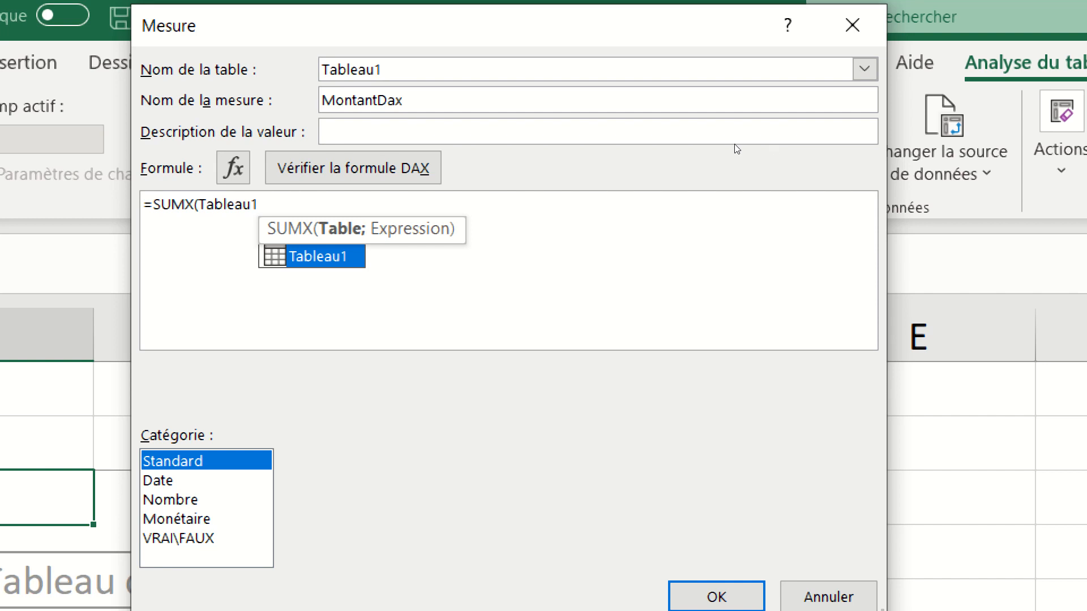
key("shift+Tab")
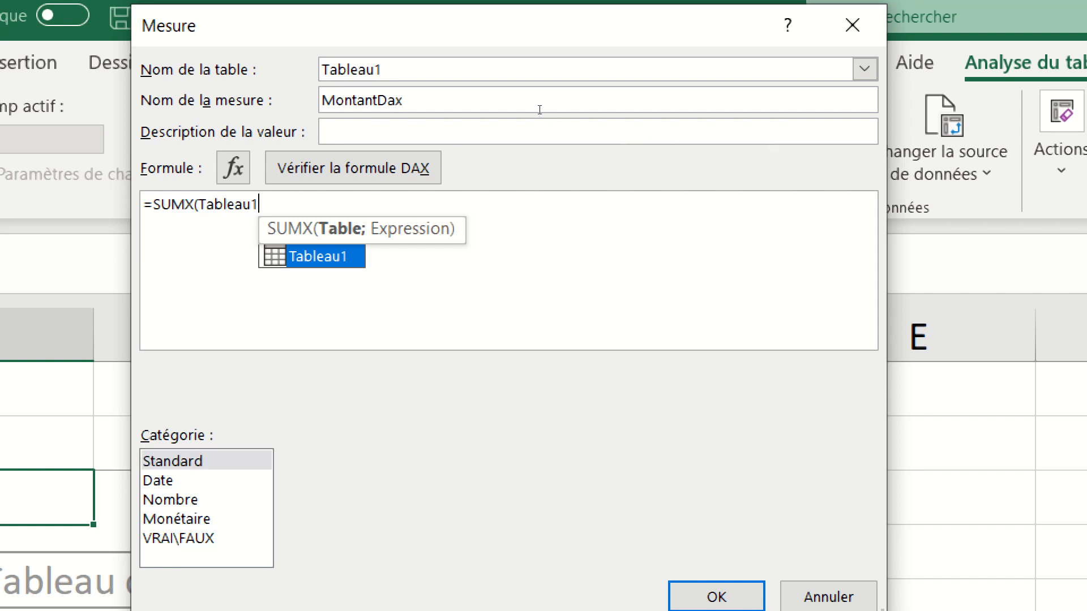
type(";")
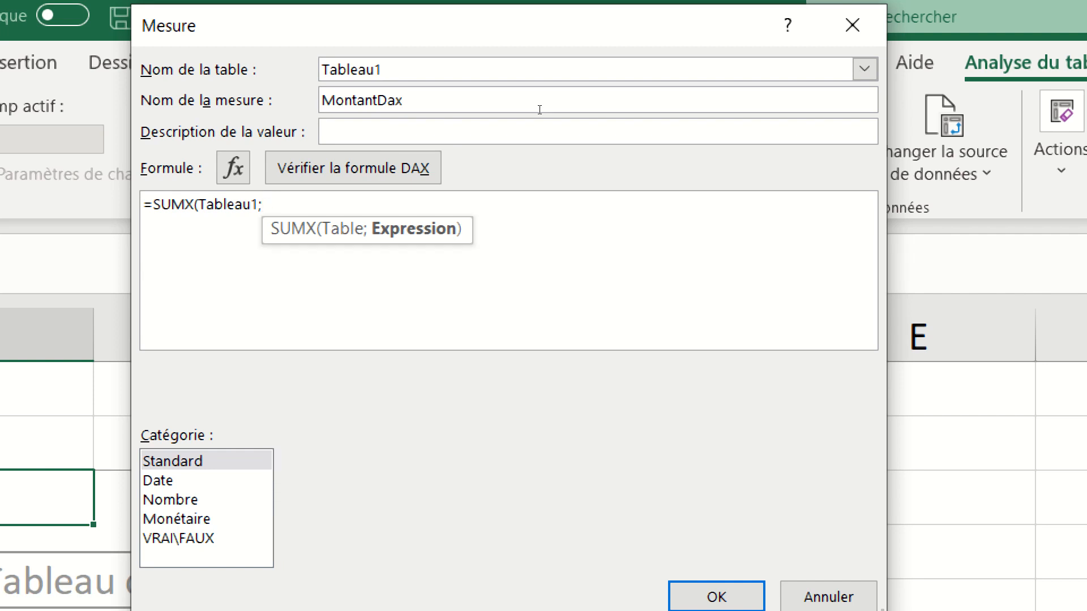
Complete the formula as =SUMX(Tableau1;[Quantité]*[Prix]) and check its DAX syntax
type("qu")
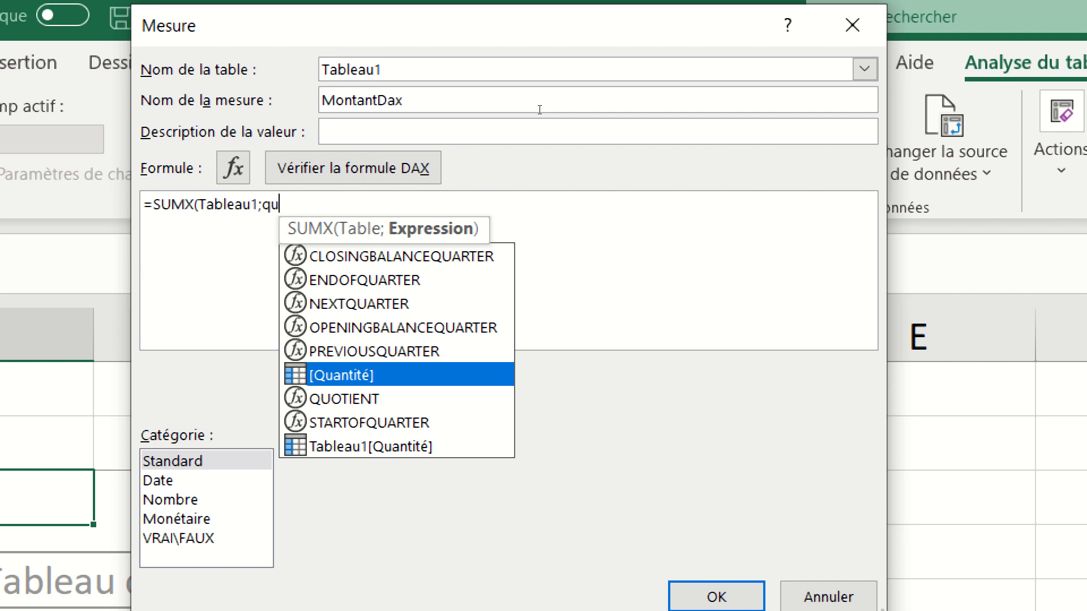
key("Tab")
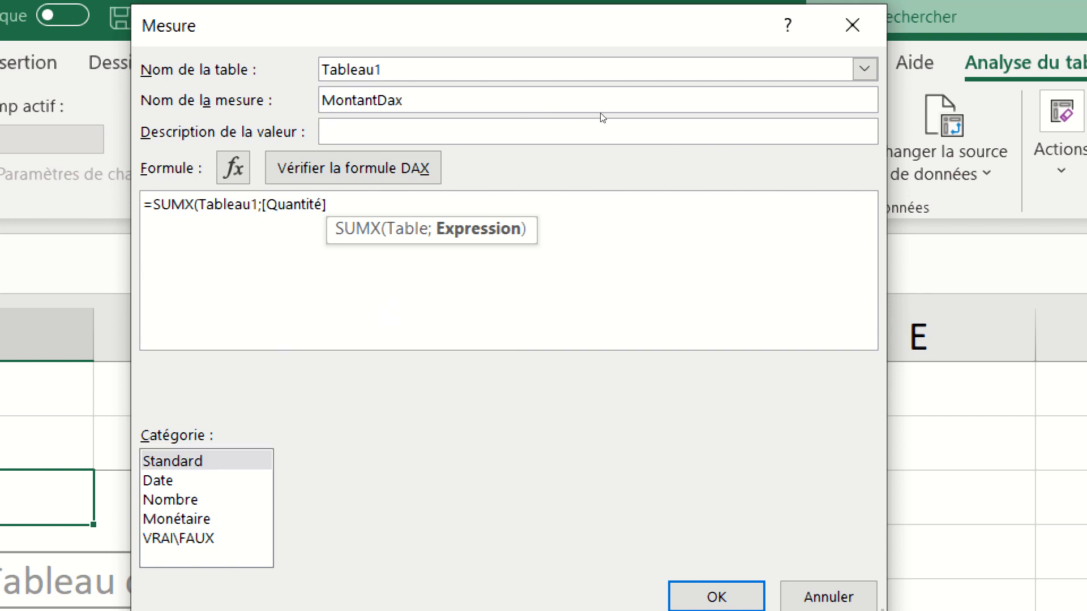
type("*")
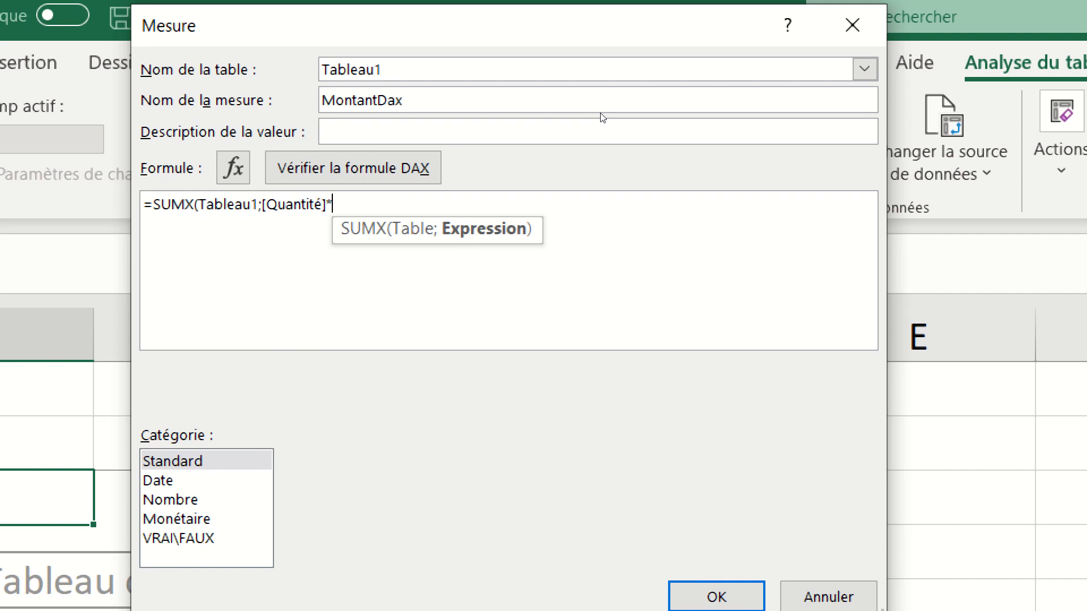
type("pri")
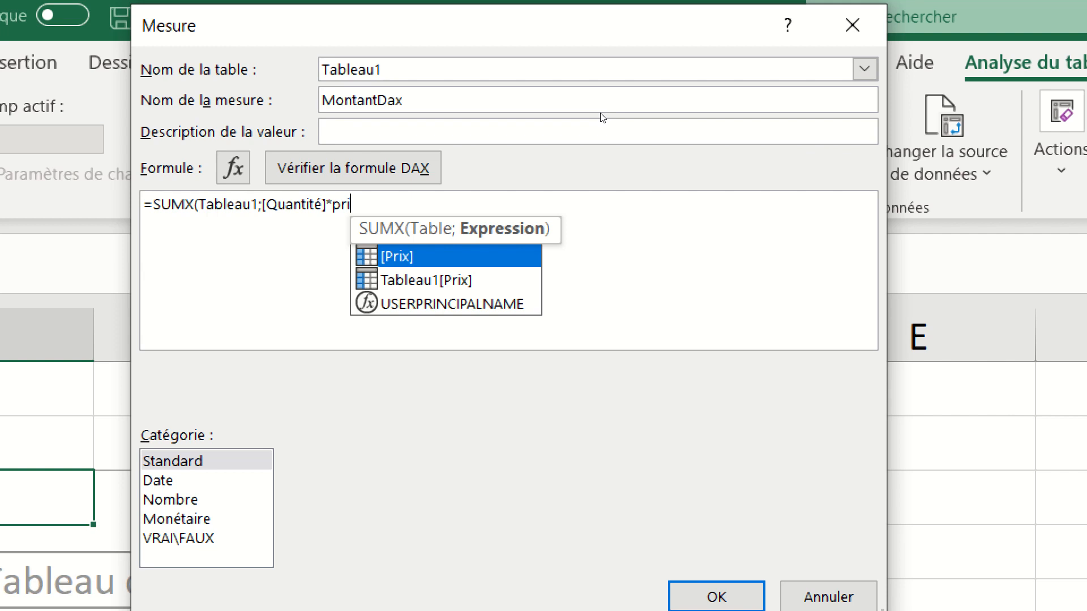
key("Tab")
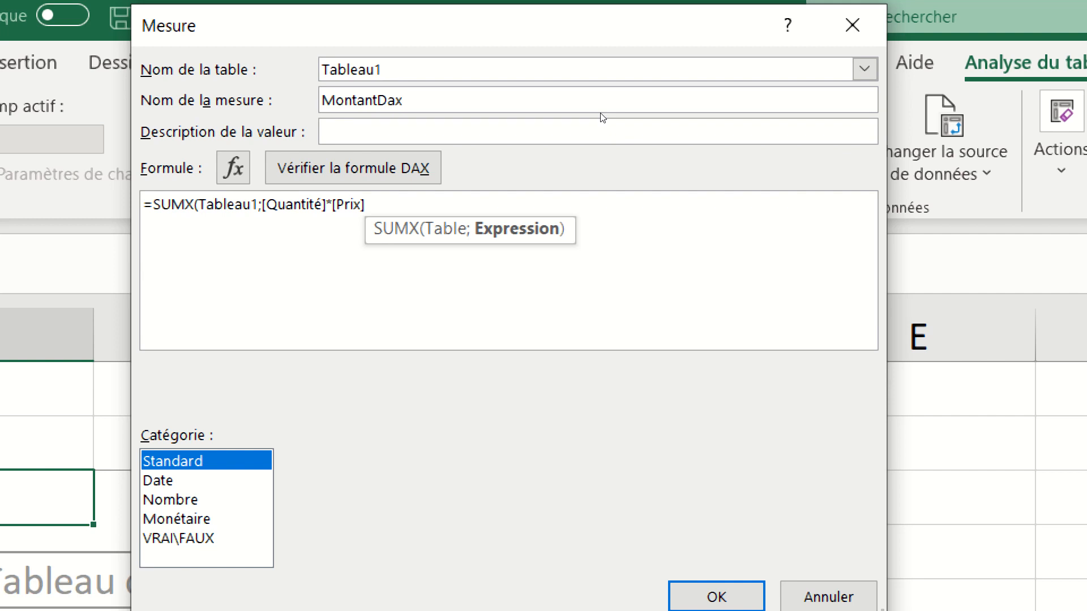
left_click(532, 108)
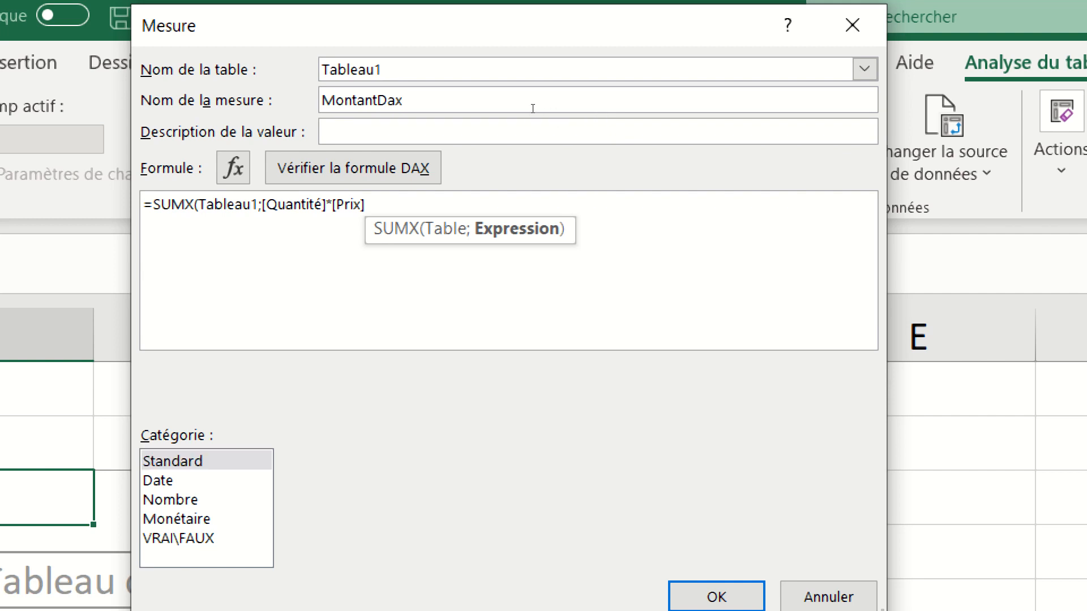
type(")")
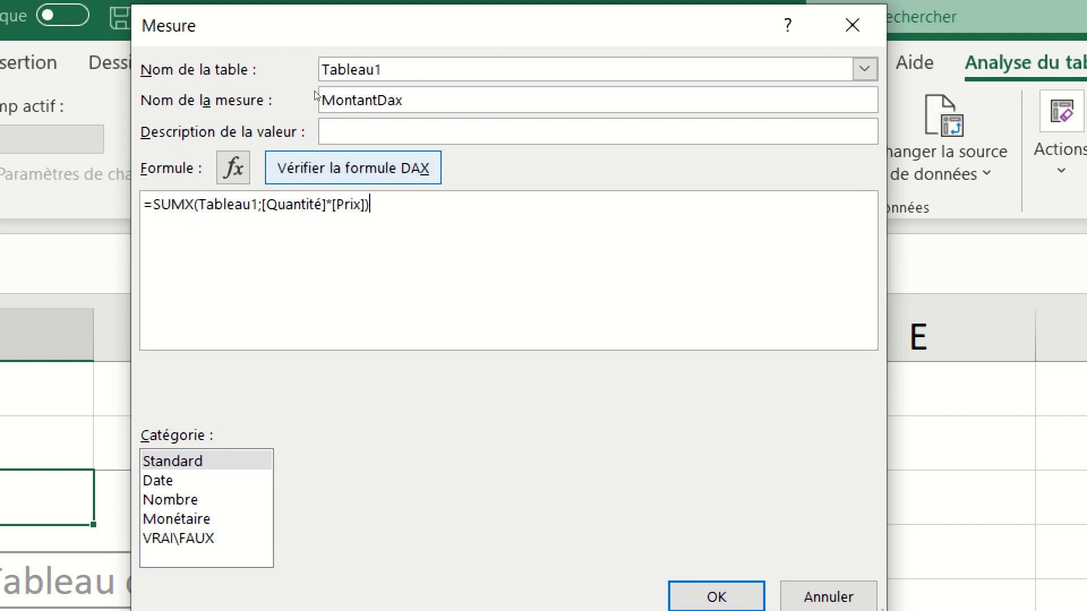
key("alt+x")
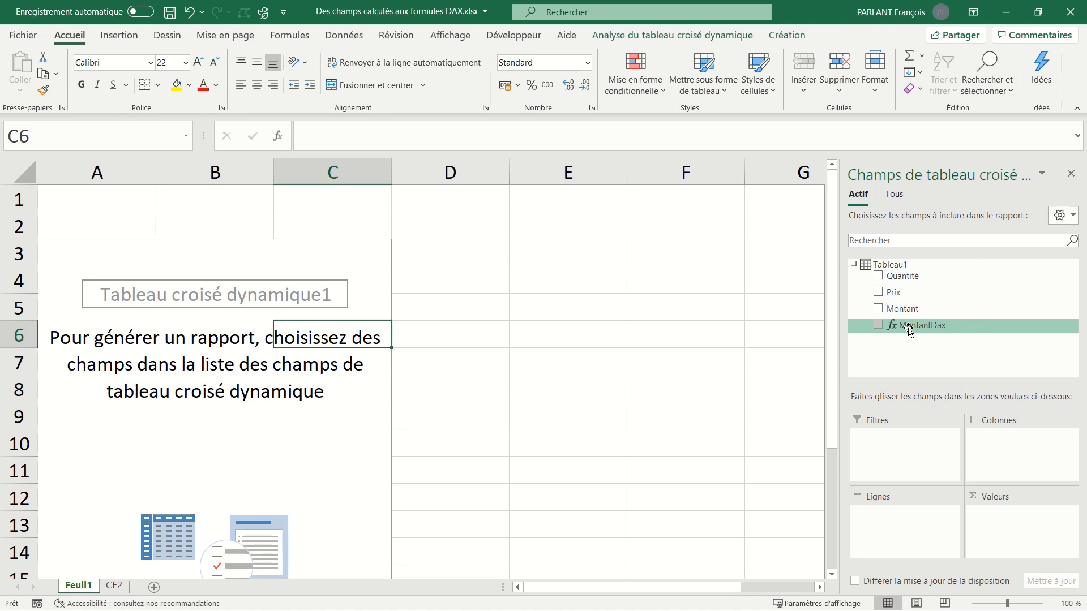
Add MontantDax to the pivot table's values, and check the DAX formula =[Quantité]*[Prix] in a measure named Test
left_click_drag(908, 331, 1020, 532)
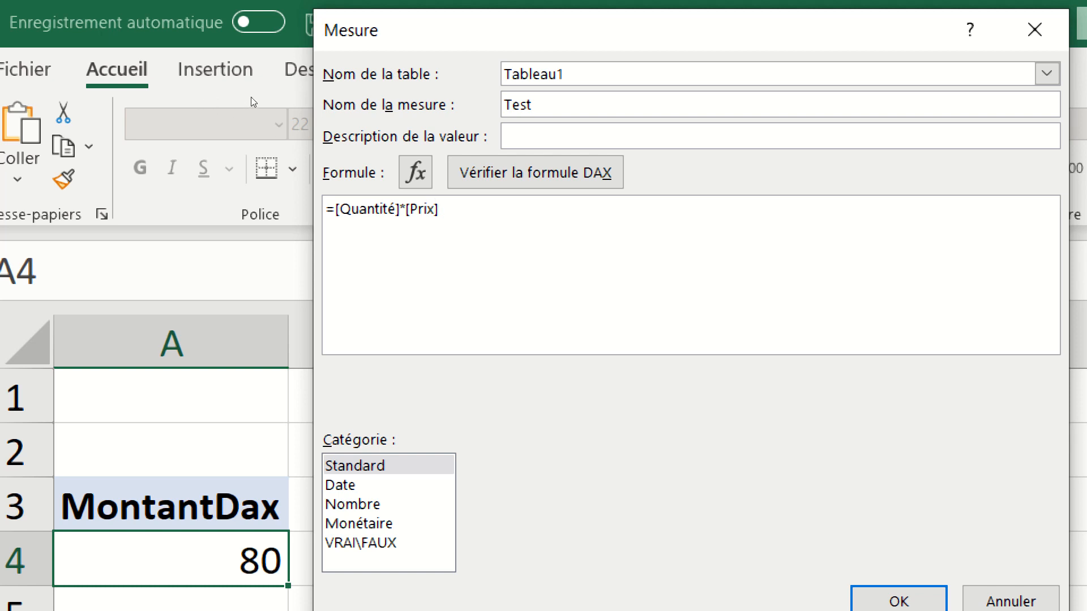
left_click(527, 175)
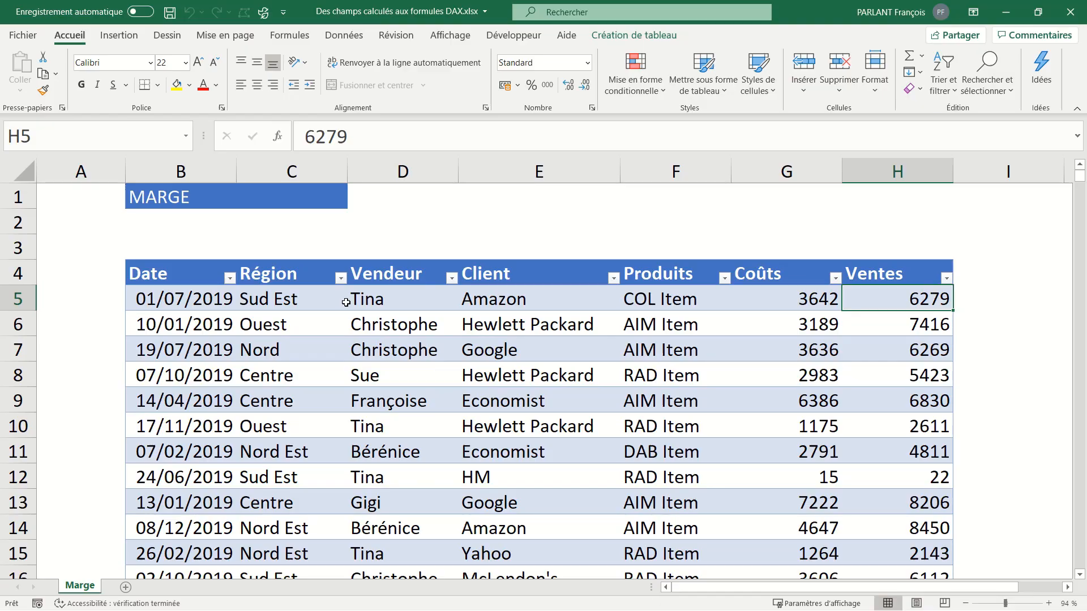
Create a pivot table from Tableau14 on the Marge sheet in a new worksheet, adding the data to the data model
left_click(795, 280)
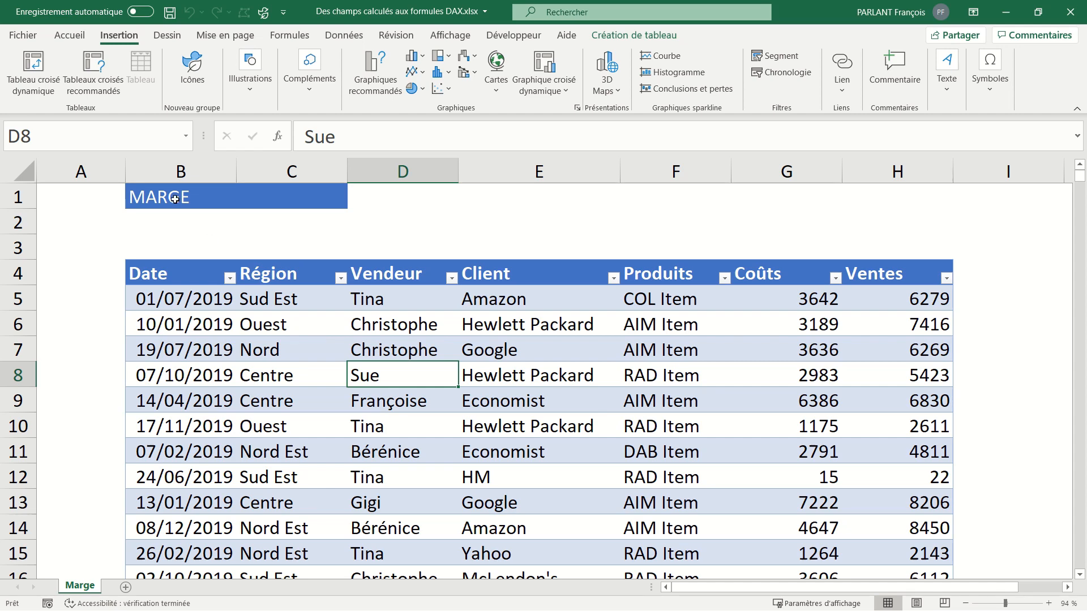
left_click(50, 65)
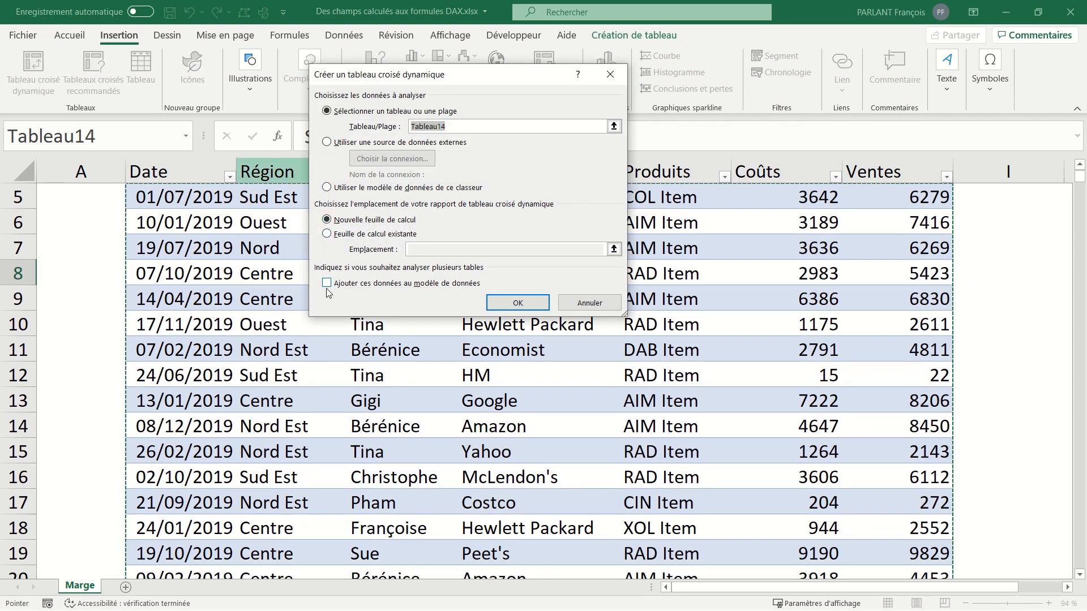
left_click(327, 283)
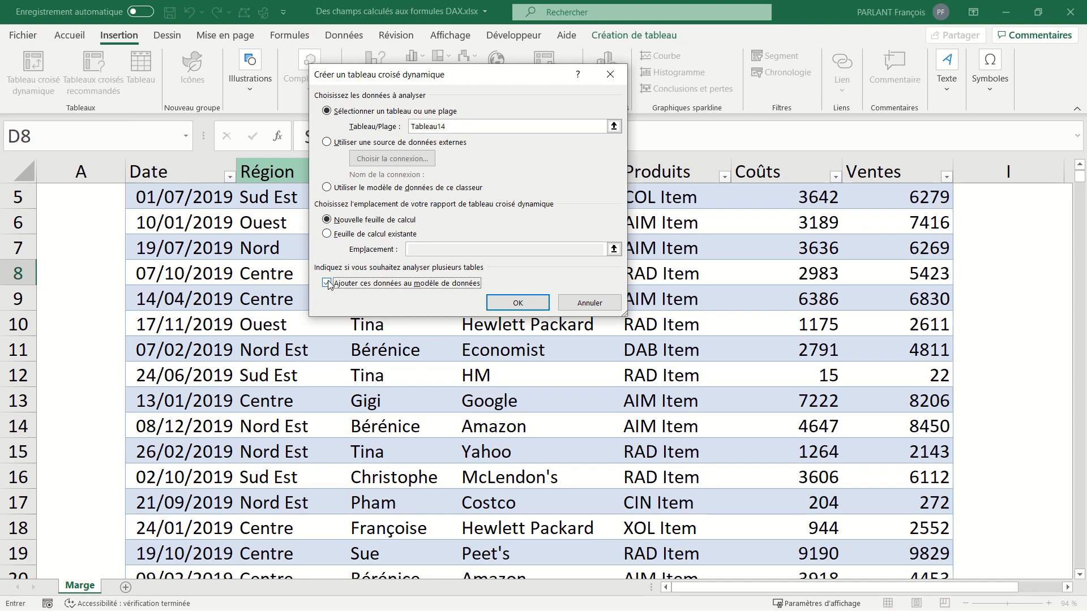
left_click(517, 302)
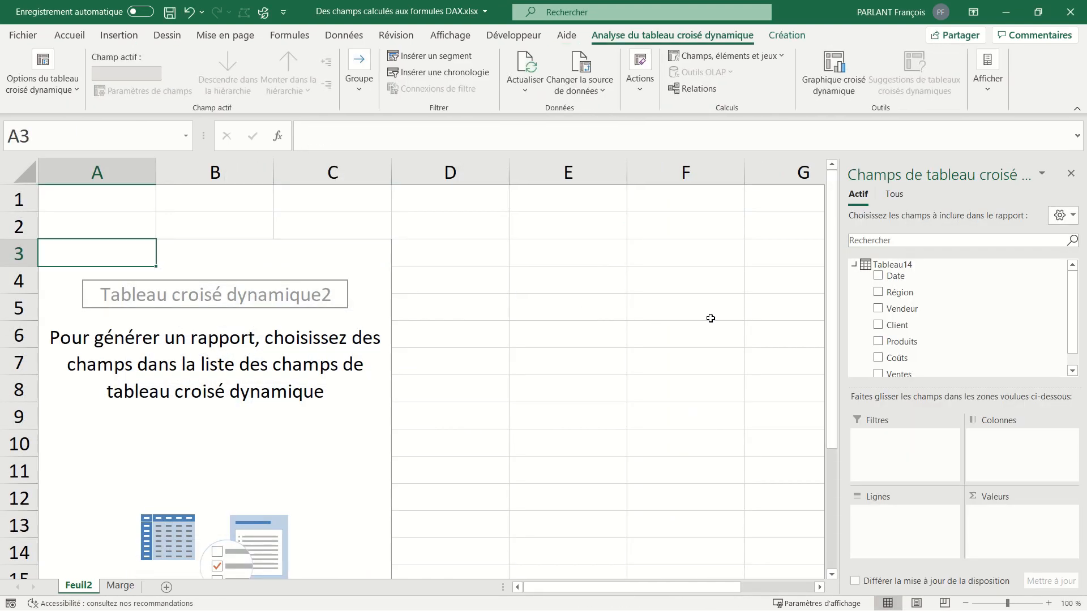
Start a new measure on Tableau14 and name it MargeDax
right_click(898, 269)
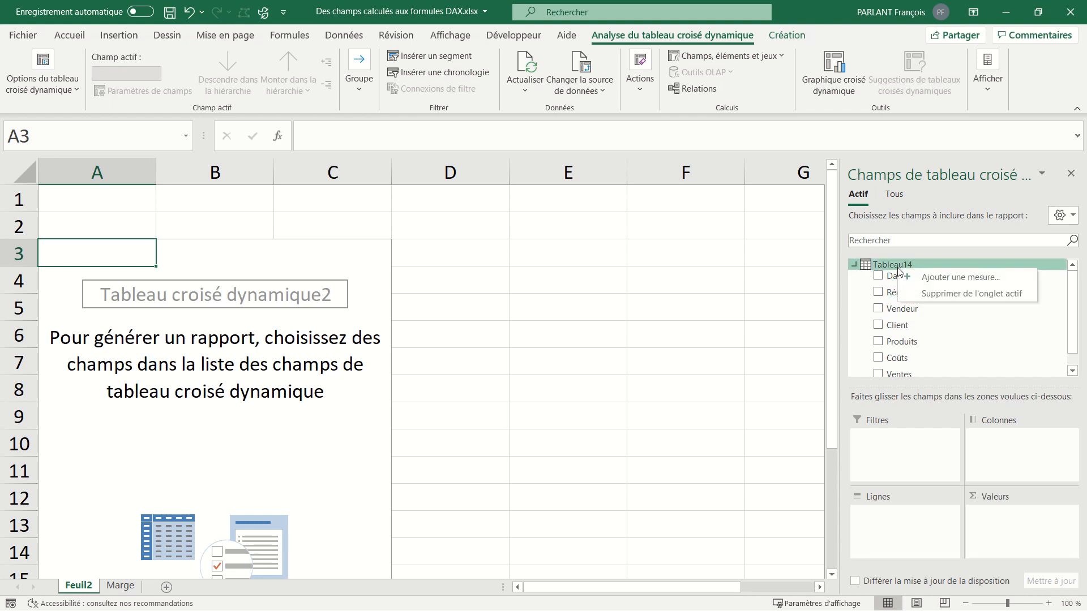
left_click(929, 277)
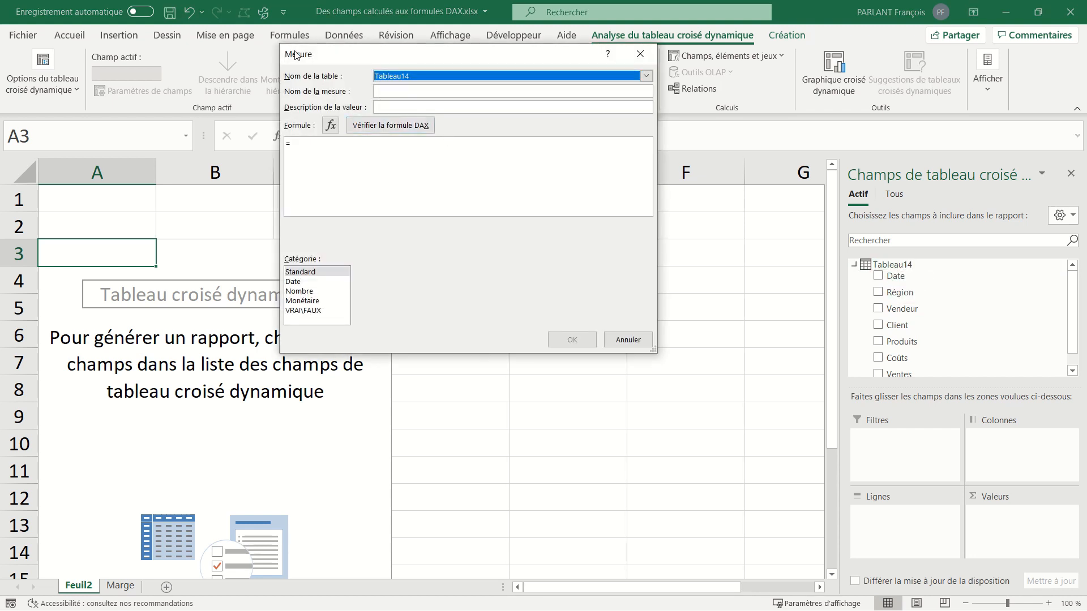
key("Tab")
type("MargeDax")
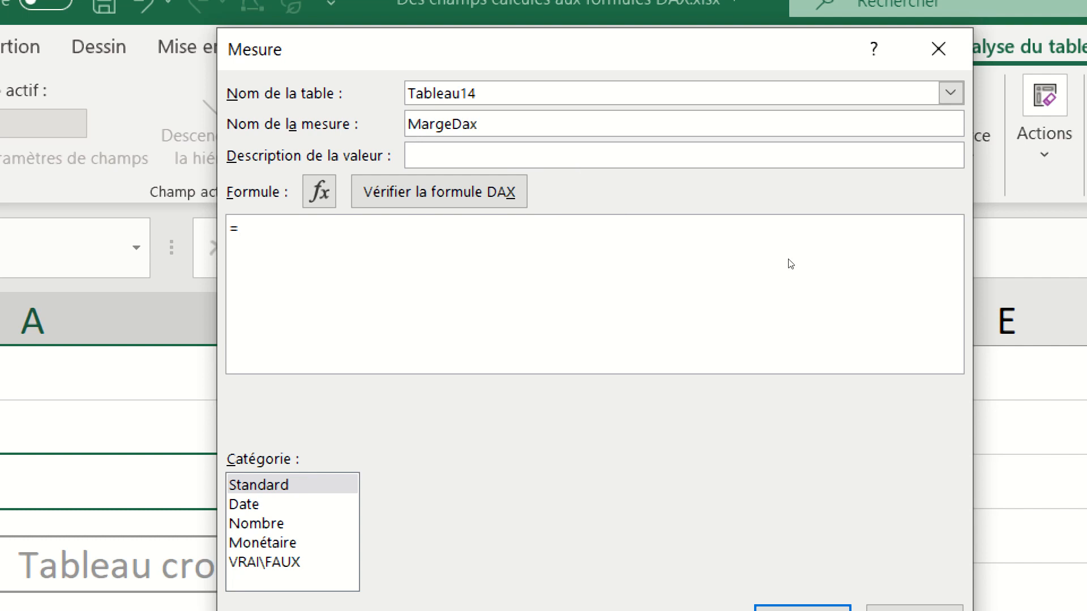
Start the MargeDax formula with the sum of the sales column, =SUM([Ventes])
type("sum")
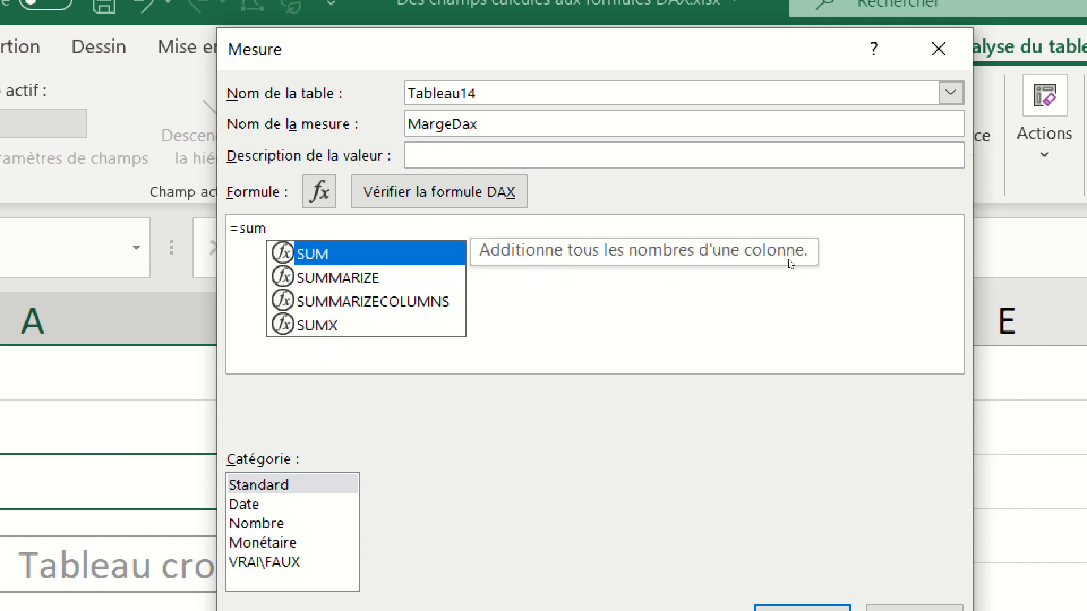
key("Tab")
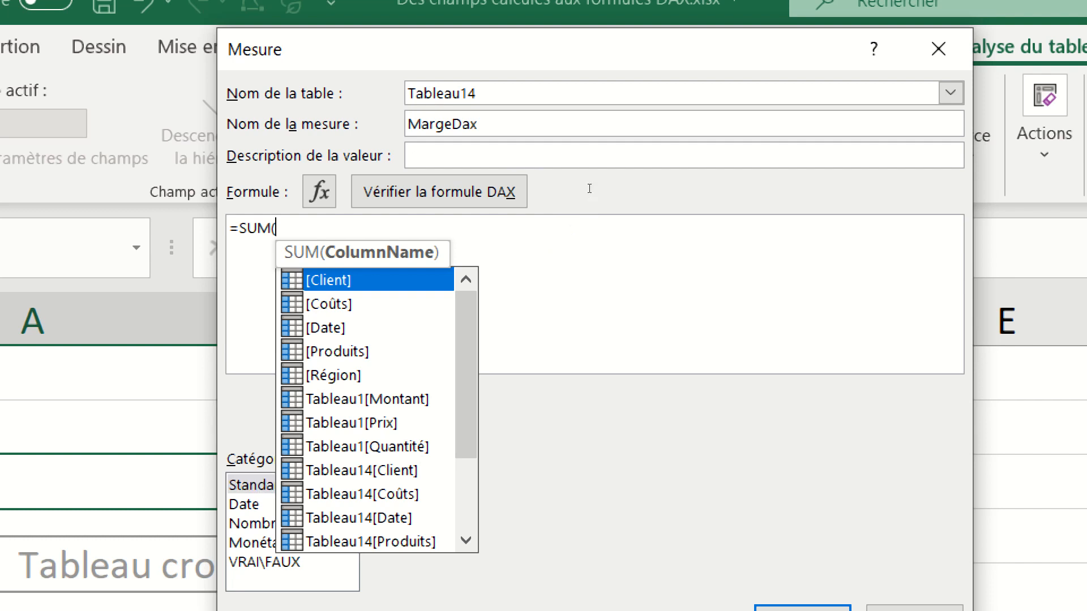
type("v")
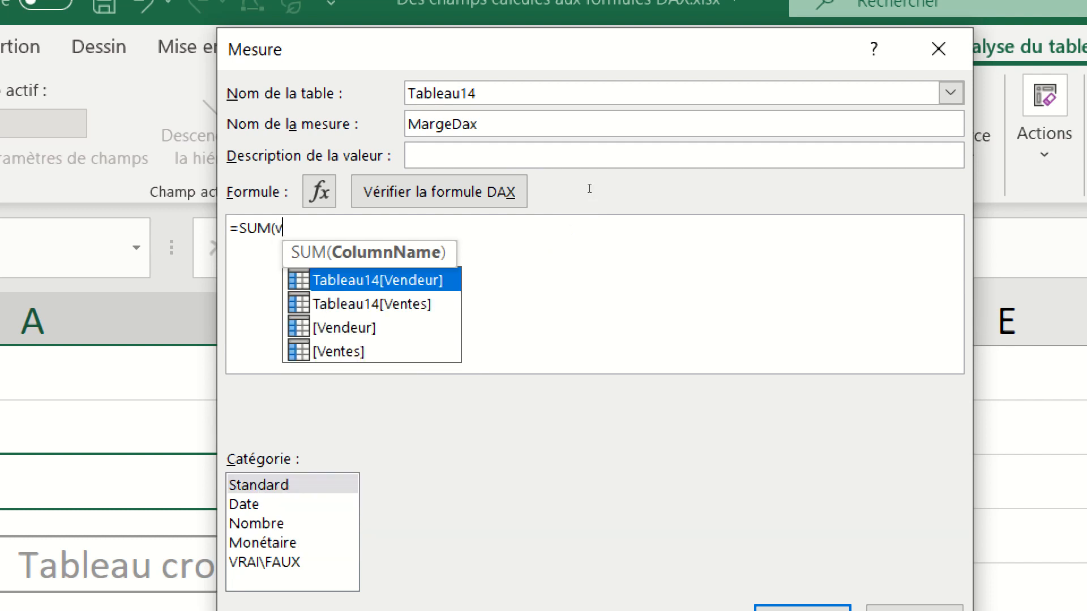
key("Down")
key("Down")
key("Down")
key("Tab")
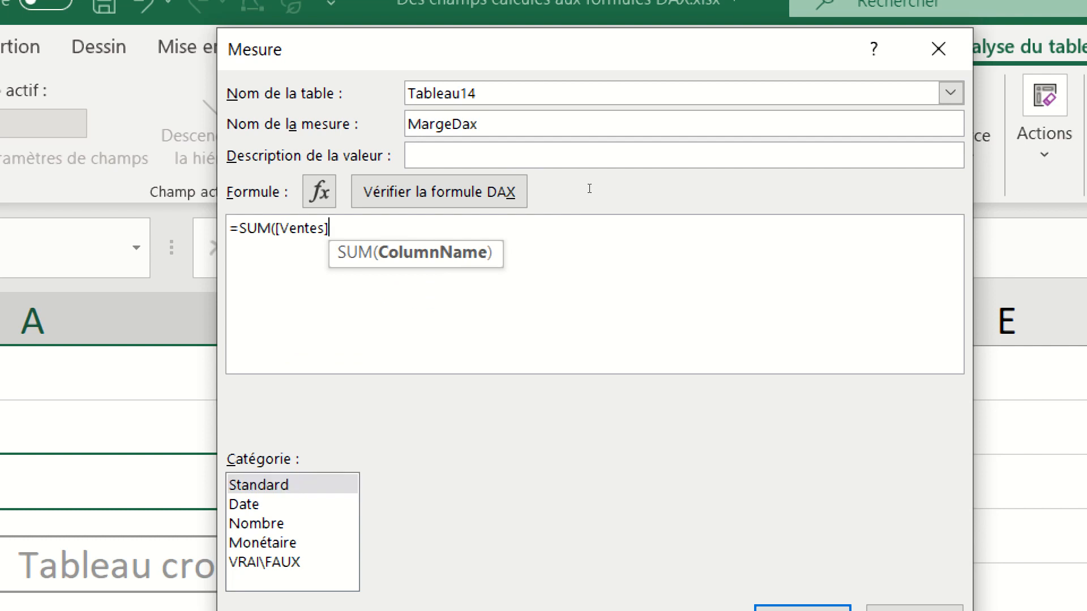
type(")")
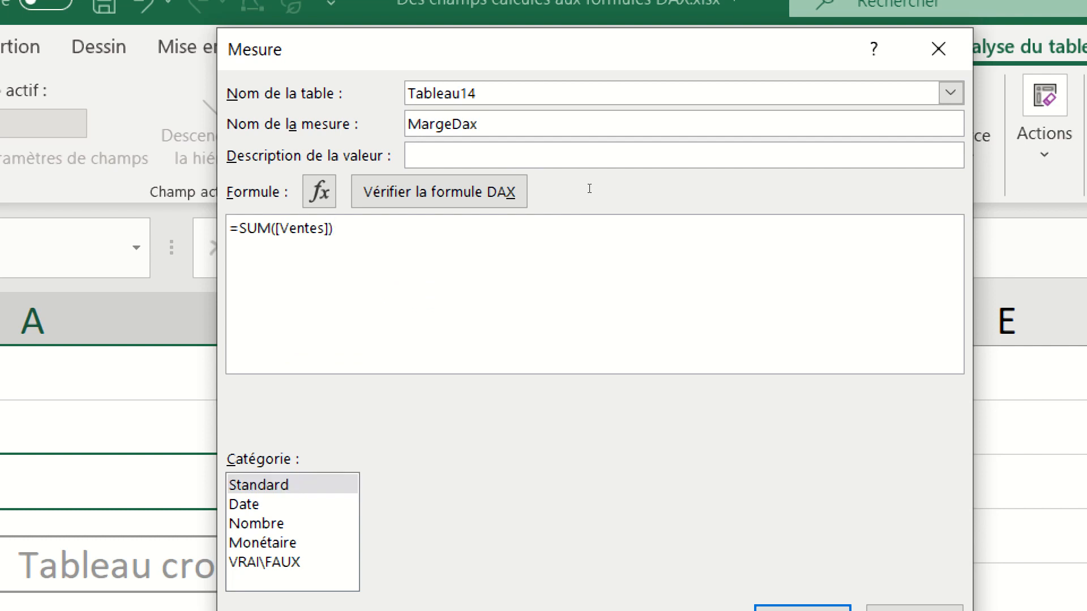
Subtract SUM([Coûts]) in the MargeDax formula and check its DAX syntax
type("-sum")
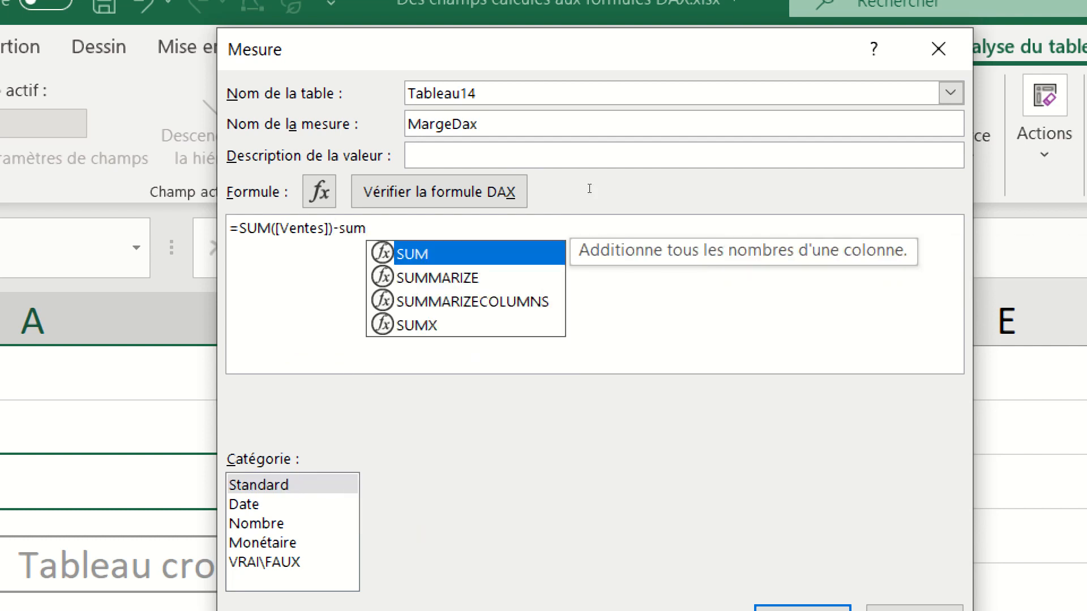
key("Tab")
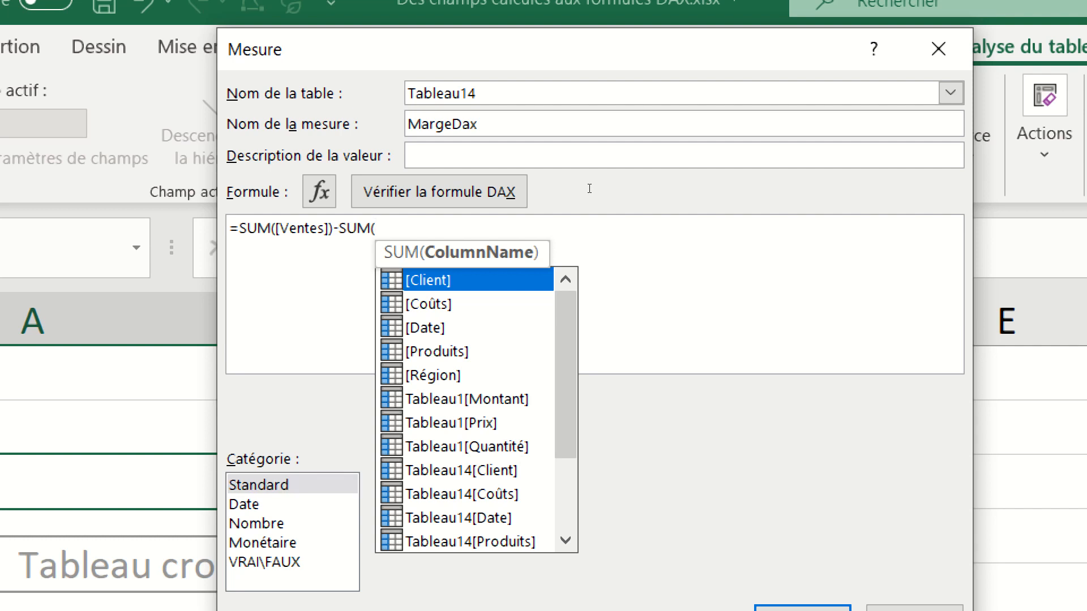
type("[c")
key("Down")
key("Tab")
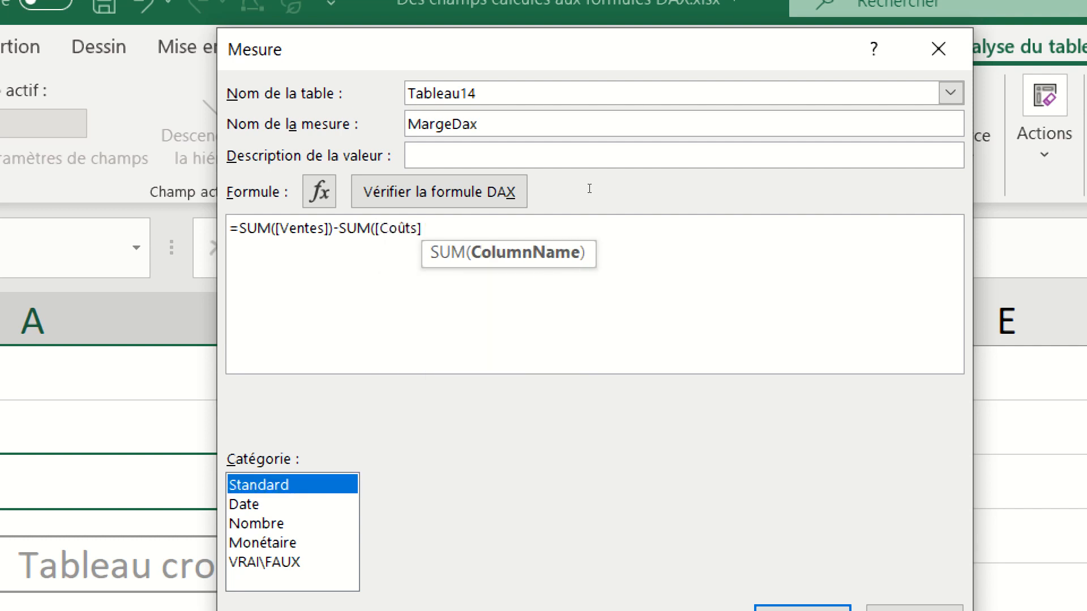
type(")")
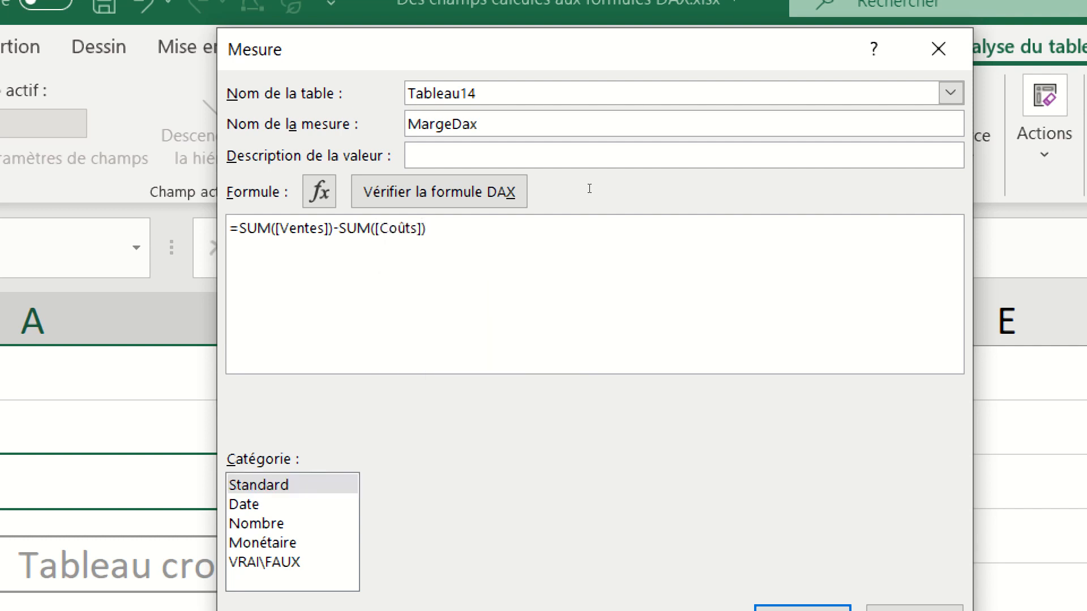
left_click(438, 192)
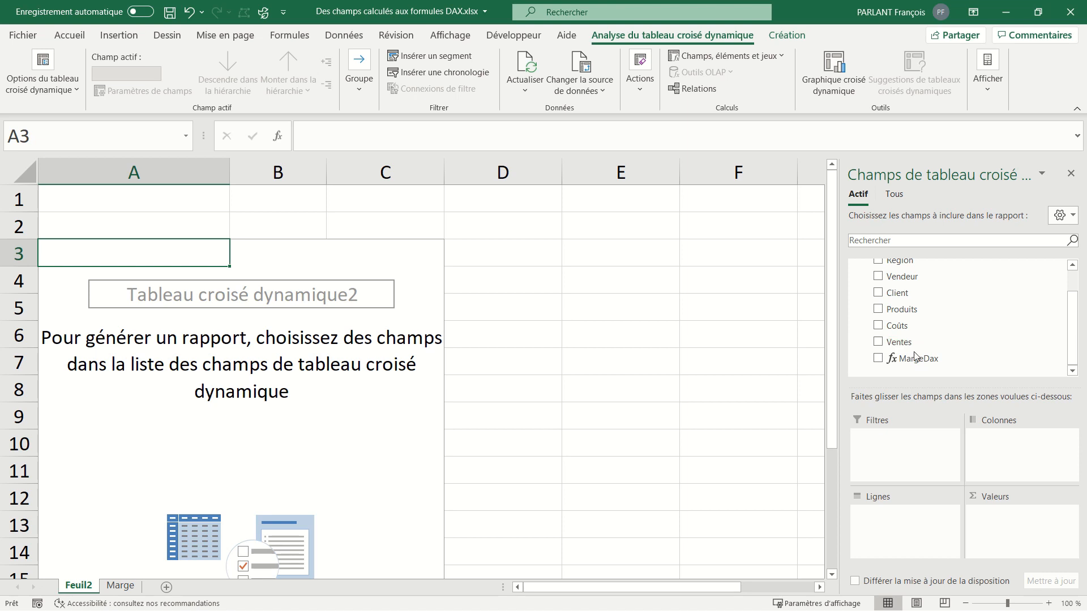
Add MargeDax to the pivot table's values and Vendeur to its rows
left_click_drag(917, 362, 1025, 547)
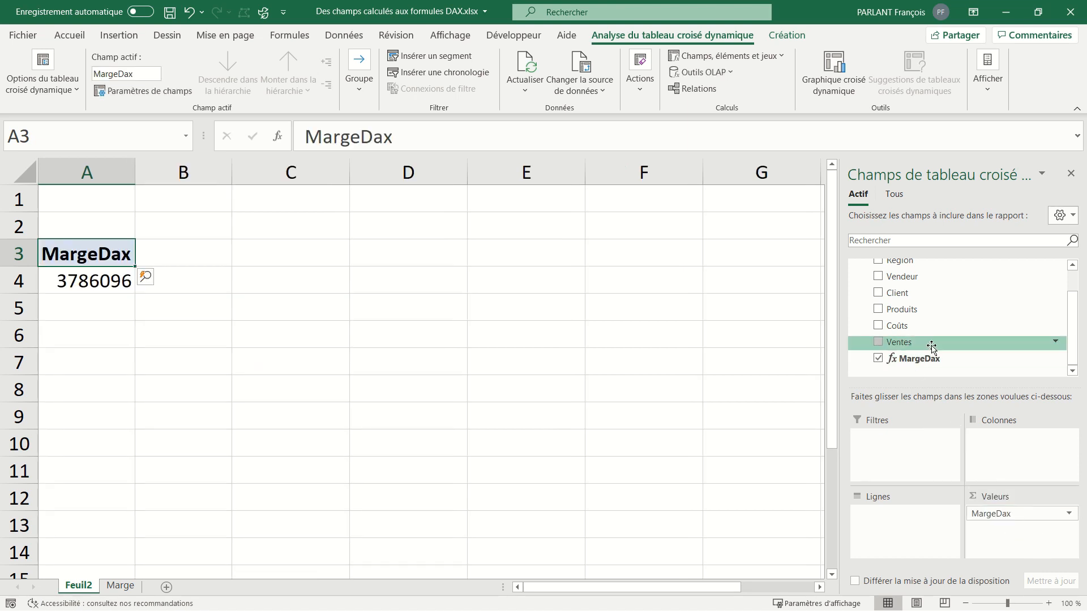
left_click_drag(901, 279, 912, 516)
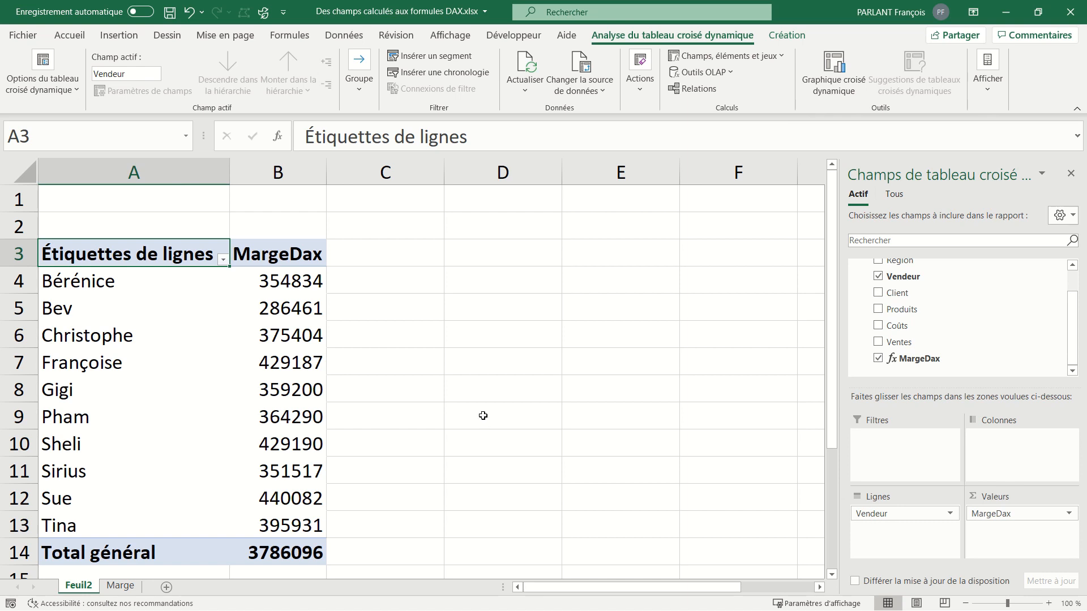
Insert a slicer on Produits for the pivot table and move it into the free area around columns D and E
left_click(311, 353)
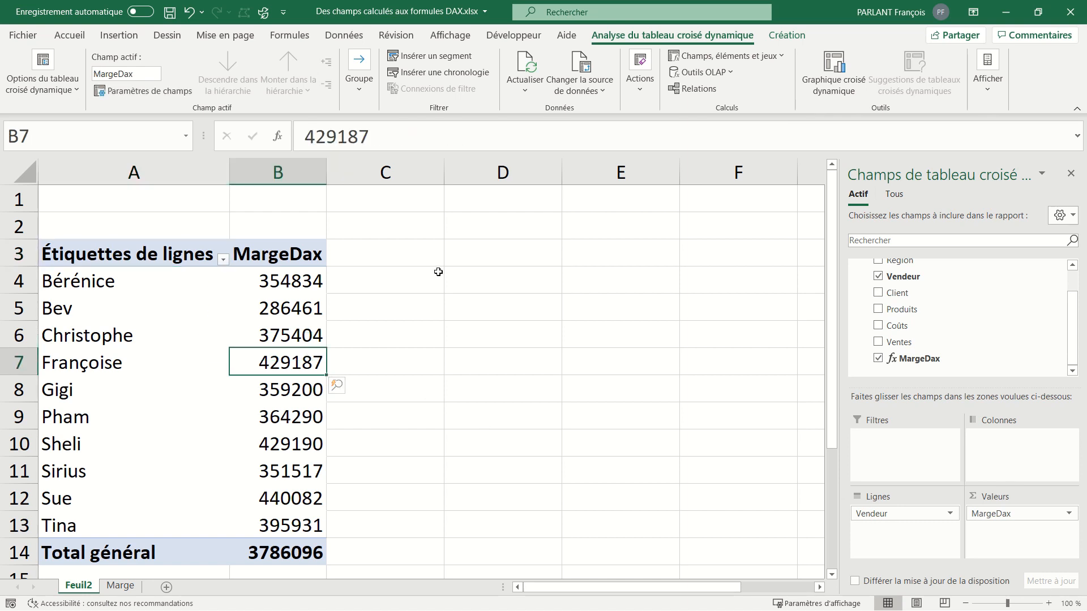
left_click(435, 56)
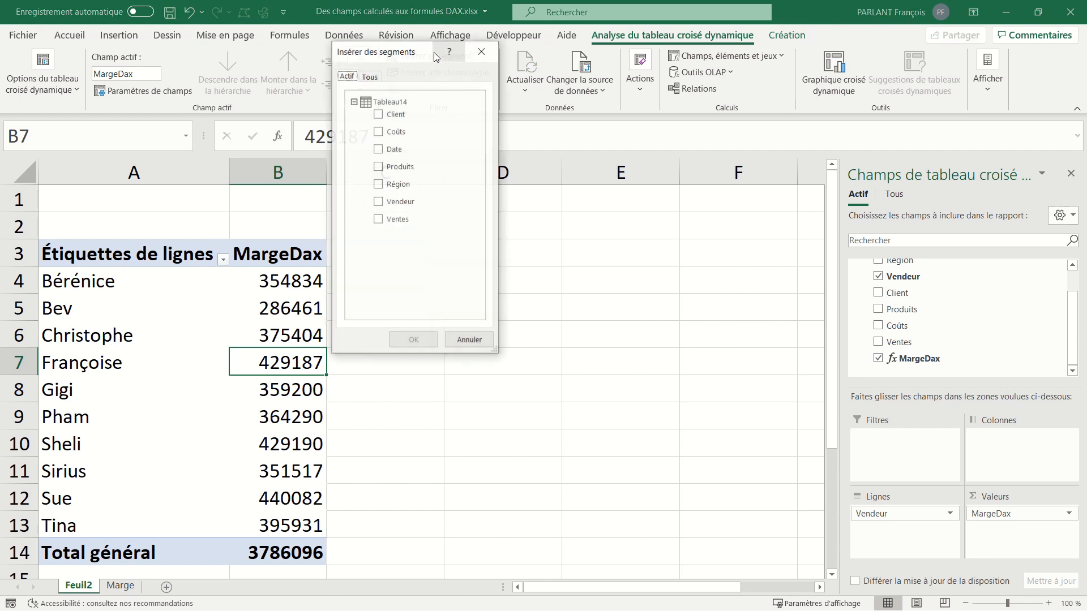
left_click(378, 167)
left_click(403, 340)
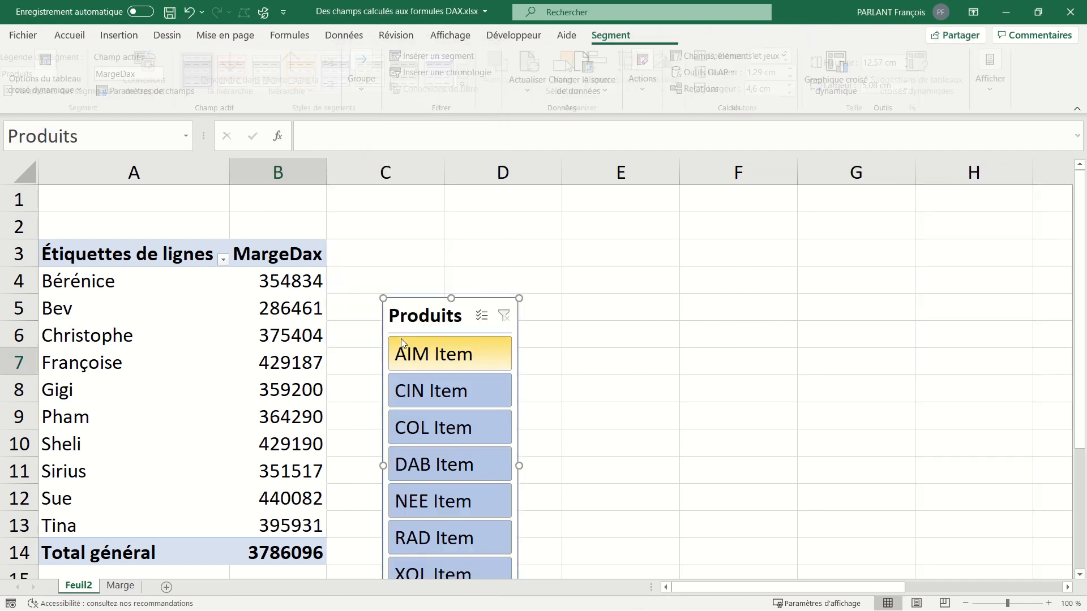
left_click_drag(420, 318, 535, 229)
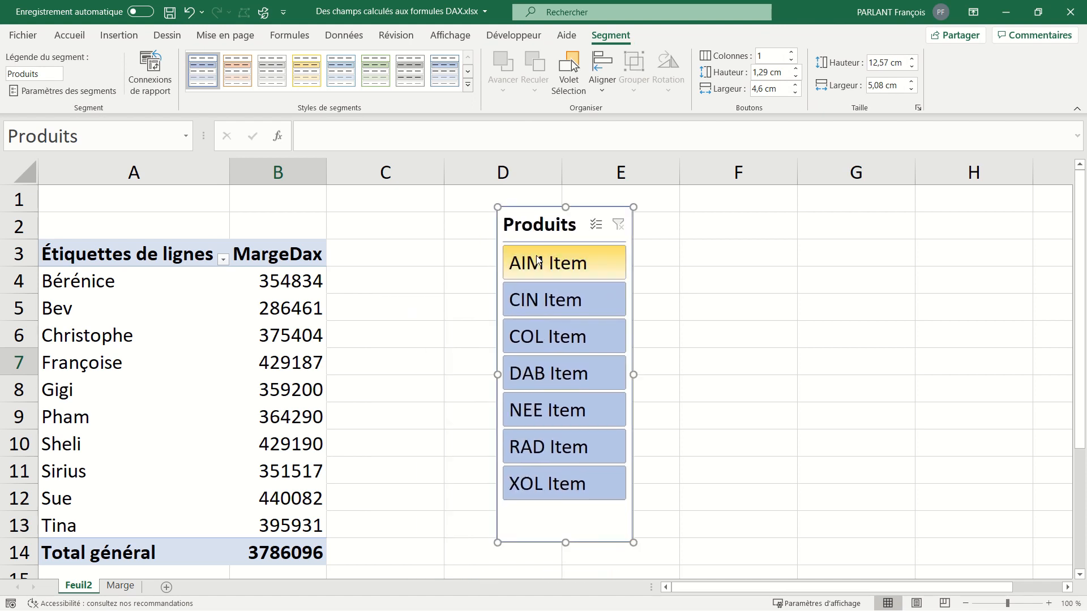
Filter the pivot table with the Produits slicer by AIM Item, CIN Item and finally COL Item
left_click(553, 268)
left_click(556, 306)
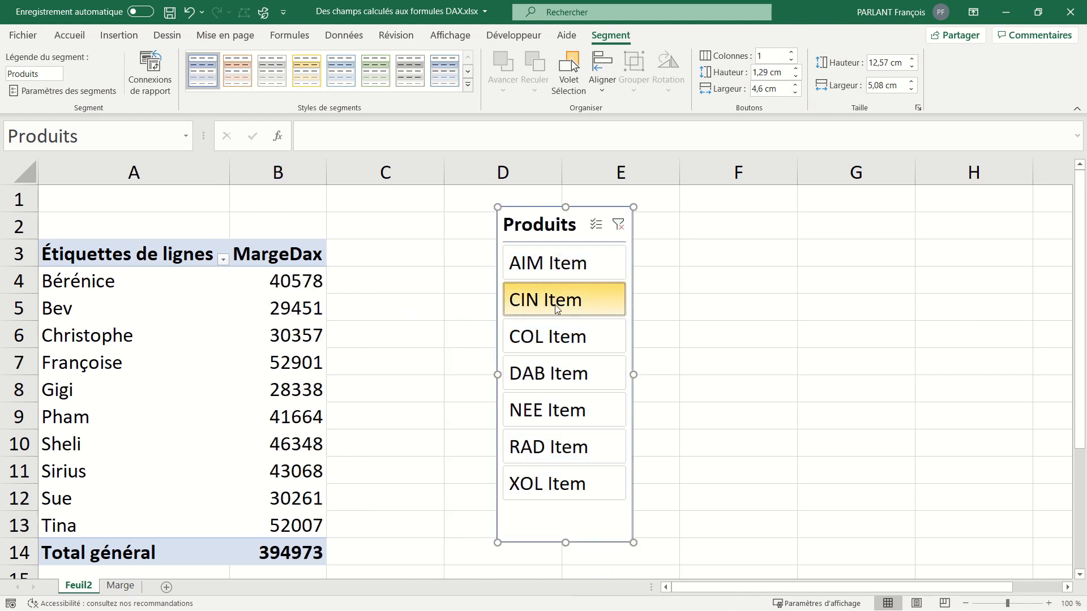
left_click(557, 335)
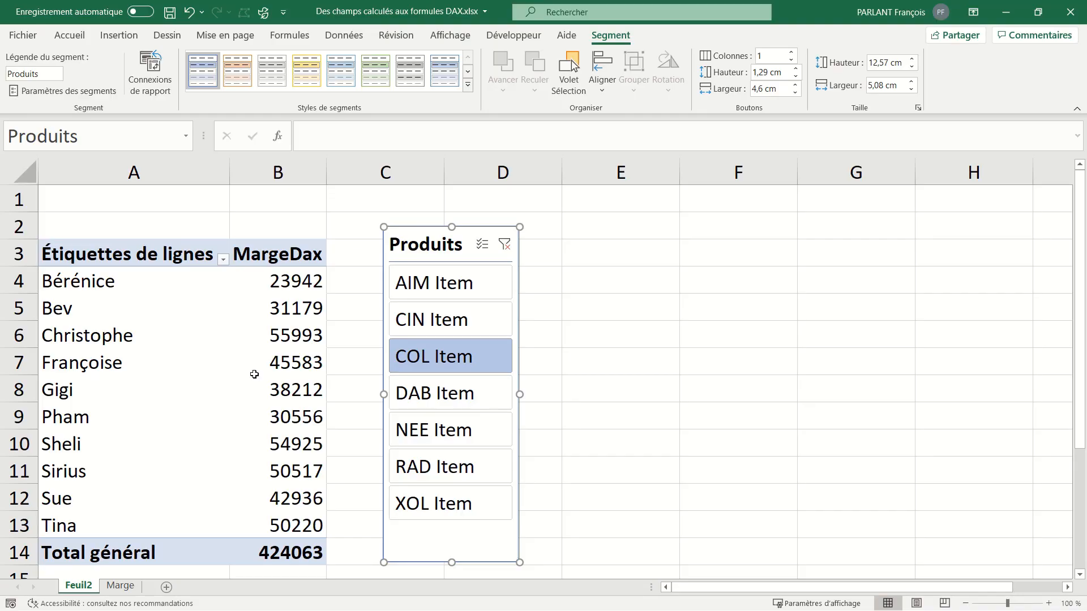
Edit the MargeDax measure and set its format category to VRAI\FAUX
left_click(256, 375)
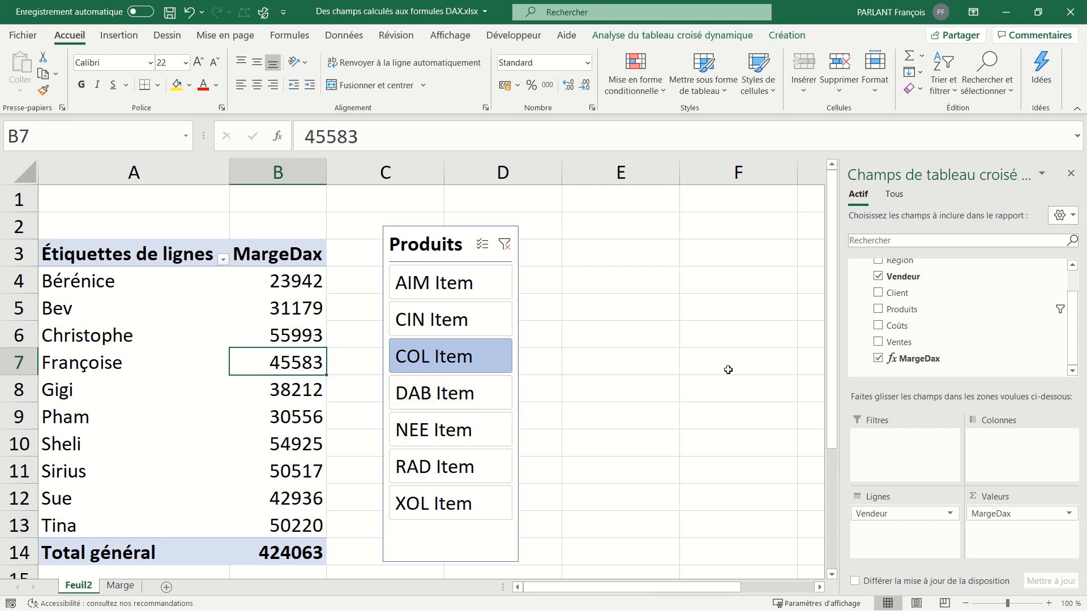
right_click(921, 361)
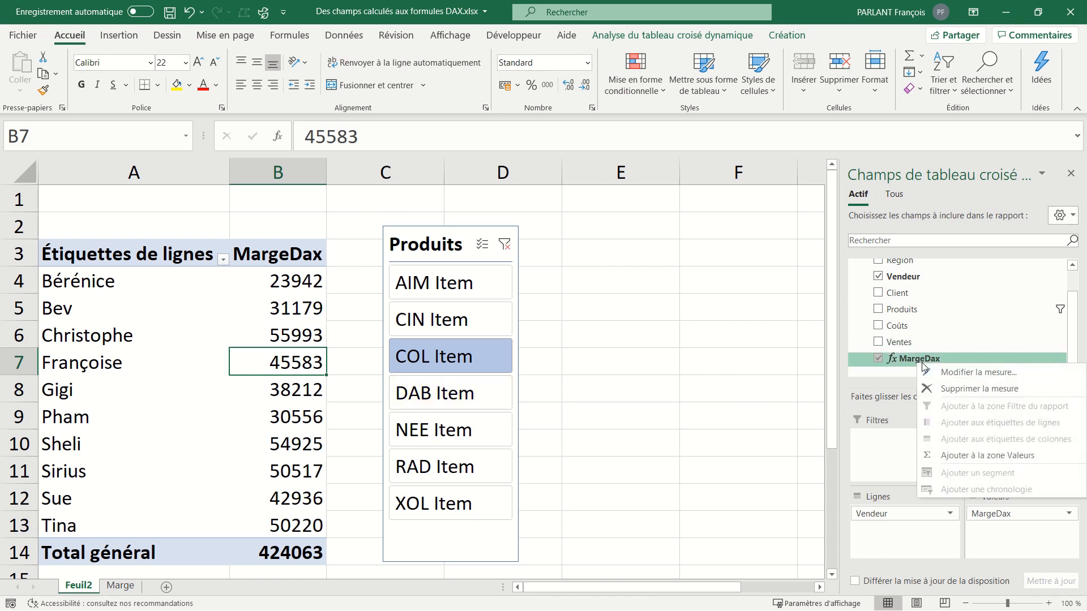
left_click(956, 373)
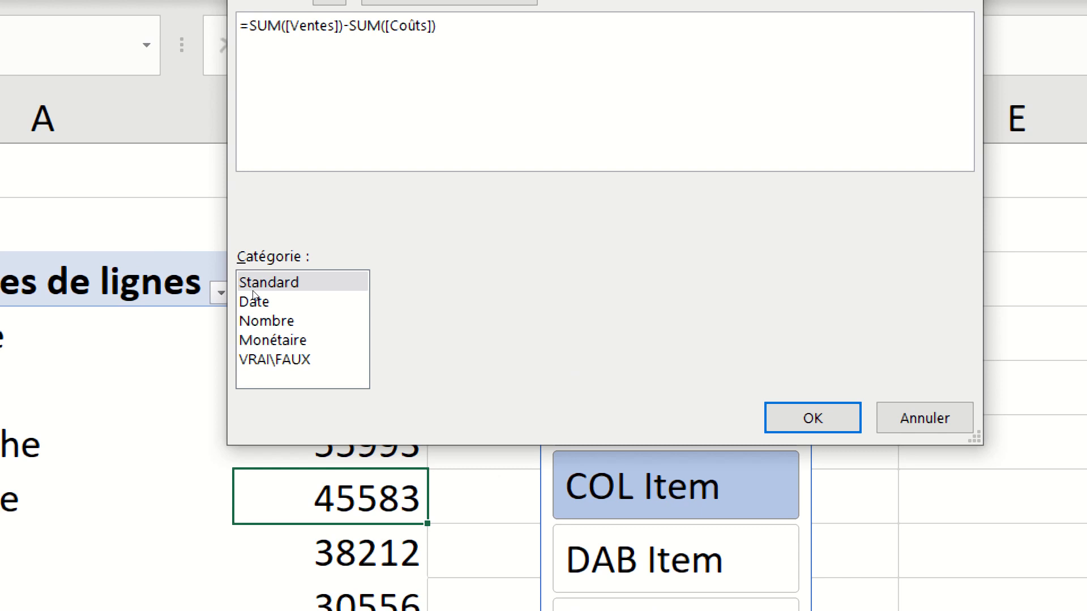
left_click(276, 360)
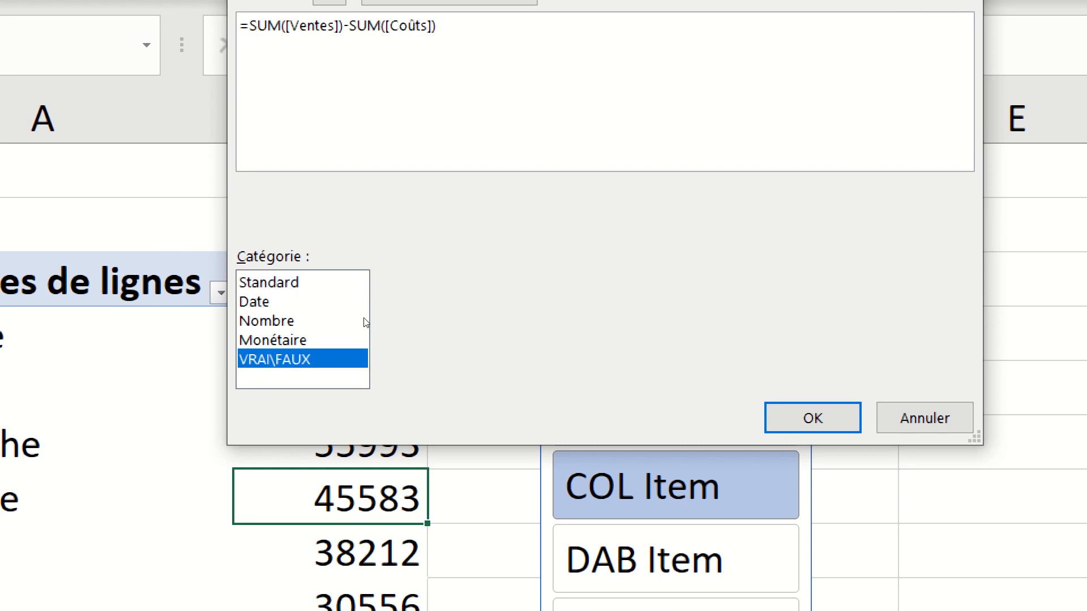
key("Return")
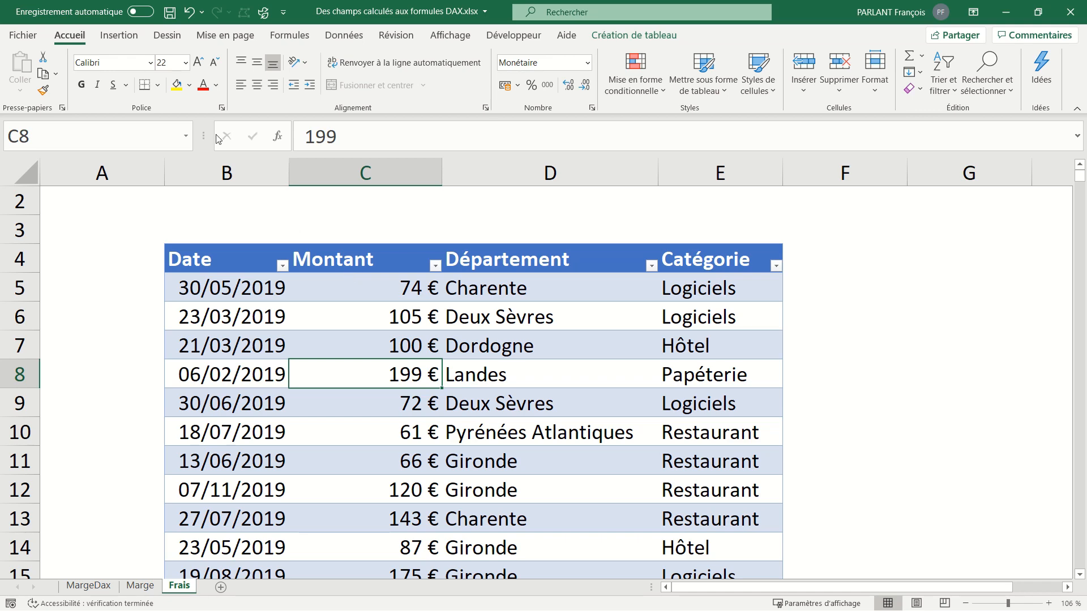
Create a pivot table from Tableau2 on the Frais sheet in a new worksheet, adding the data to the data model
left_click(121, 36)
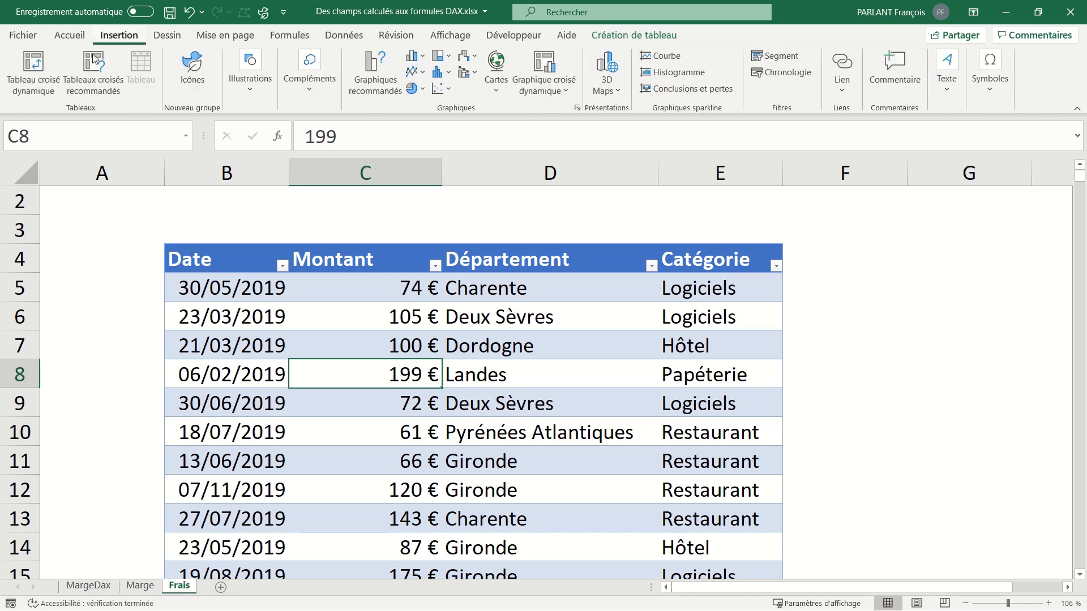
left_click(41, 69)
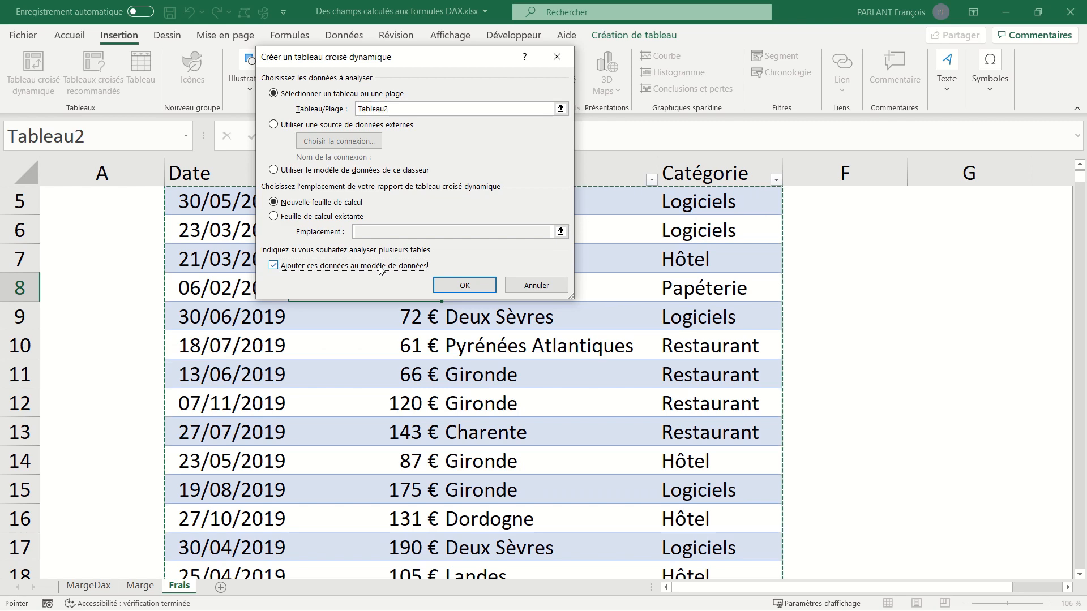
left_click(468, 287)
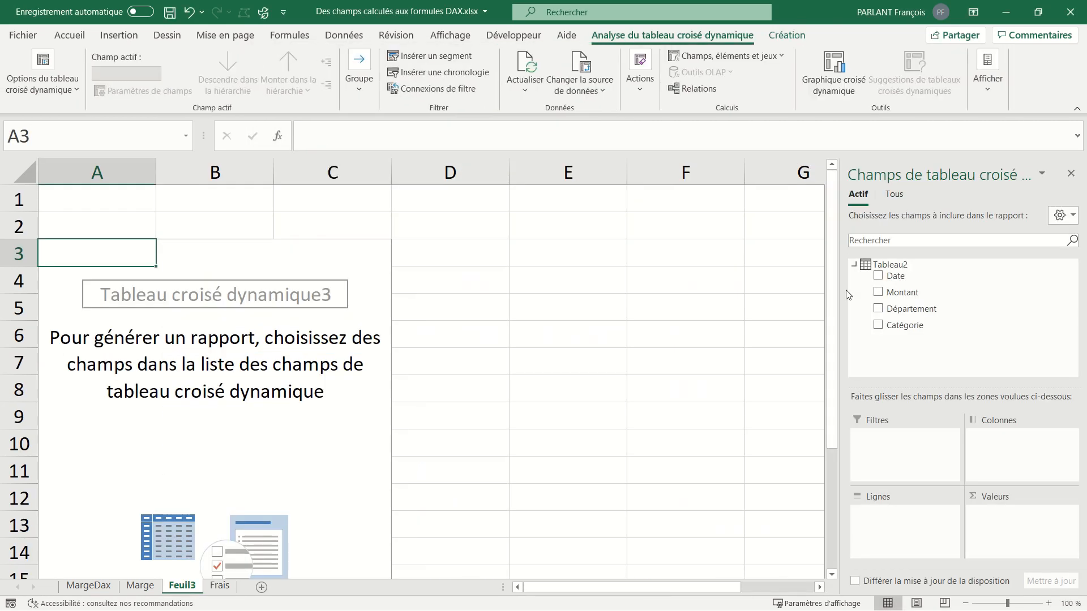
Start a new measure on Tableau2 and name it Frais2020Dax
right_click(897, 271)
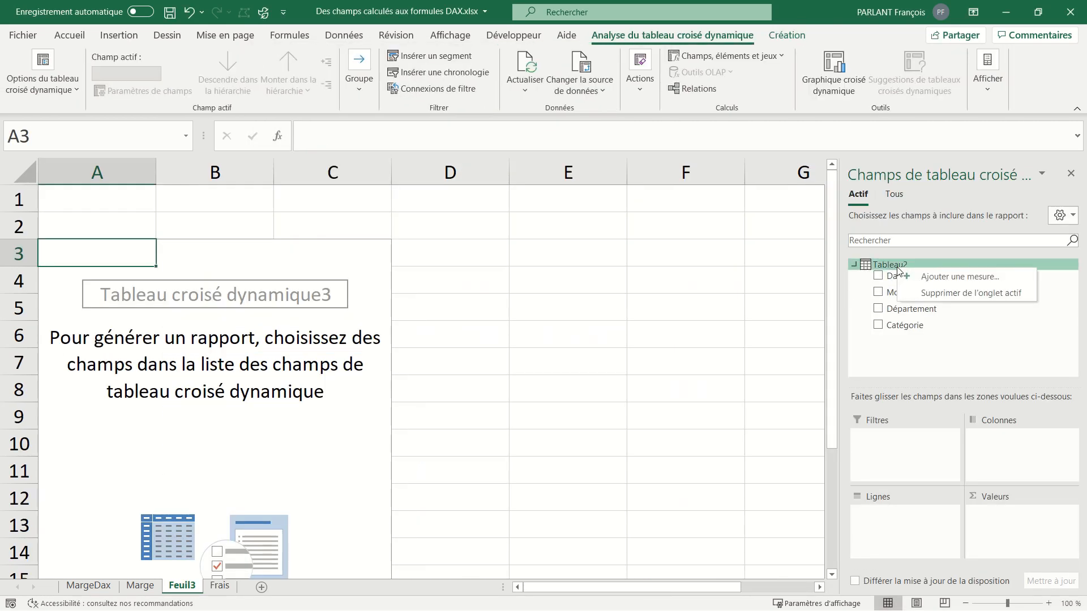
left_click(925, 276)
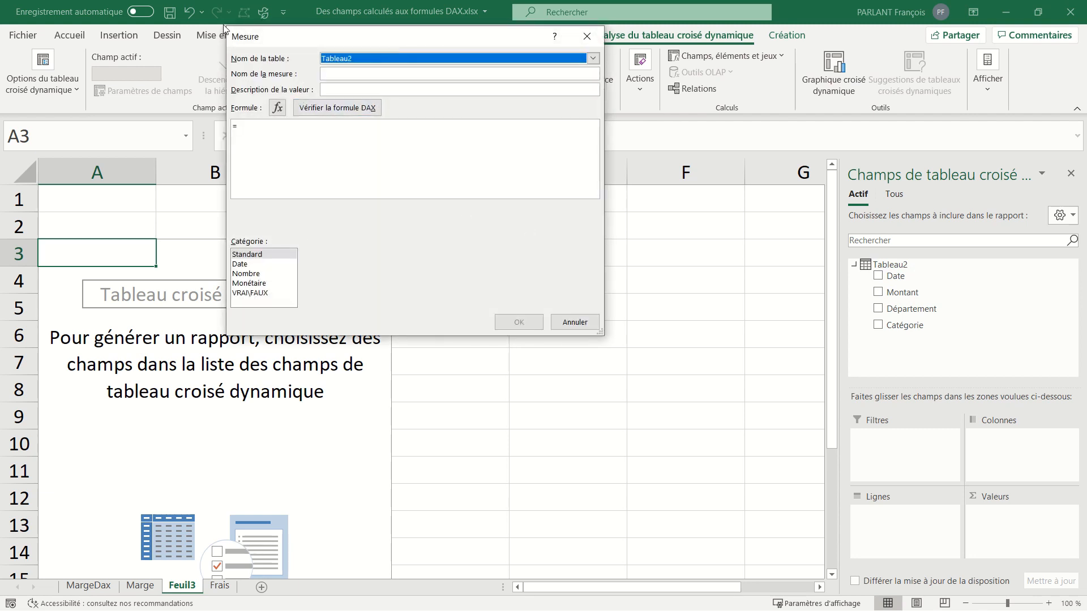
key("Tab")
type("Frais2020Dax")
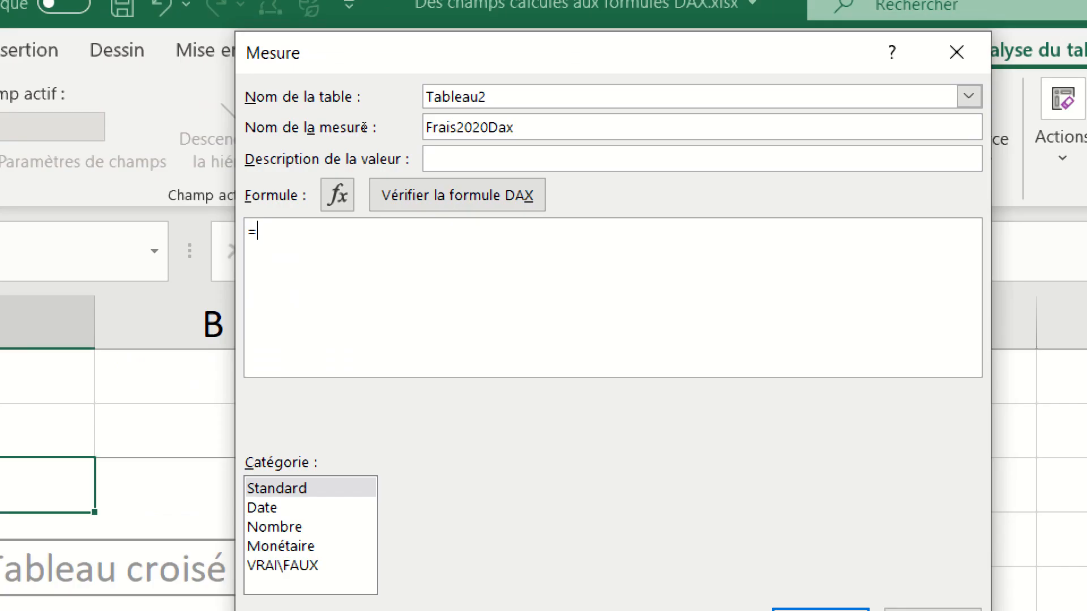
Enter the formula =[Montant]*0.6 for the measure and check its DAX syntax
type("mon")
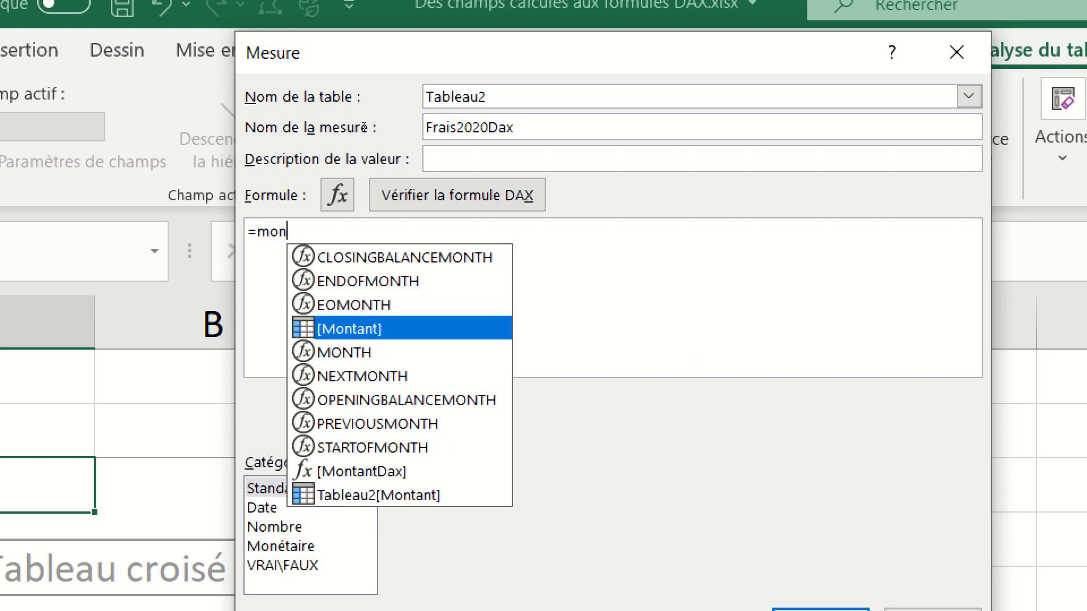
key("Tab")
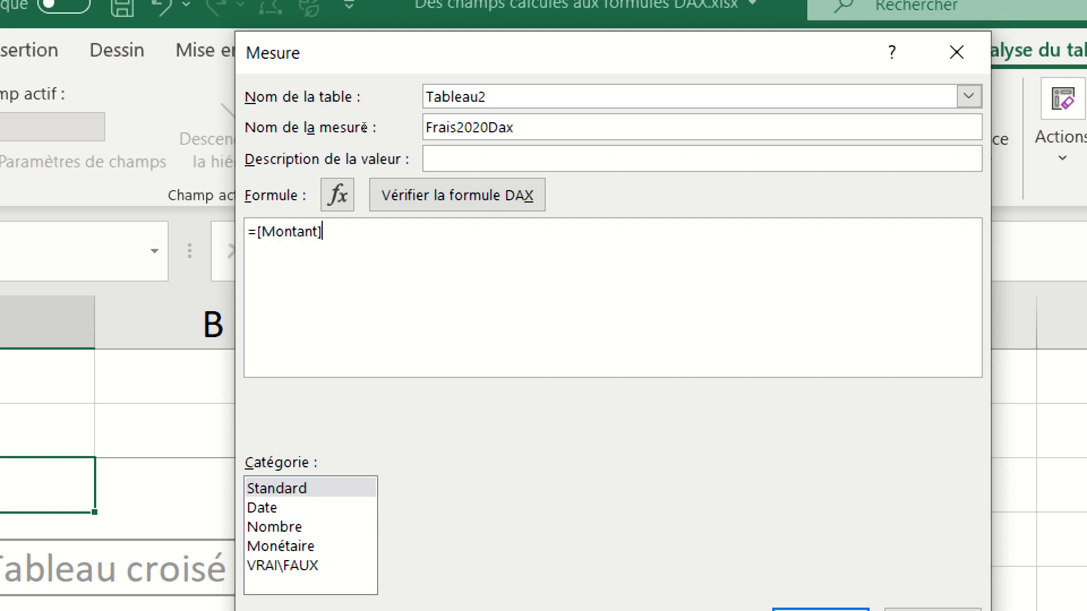
type("*0.6")
key("alt+x")
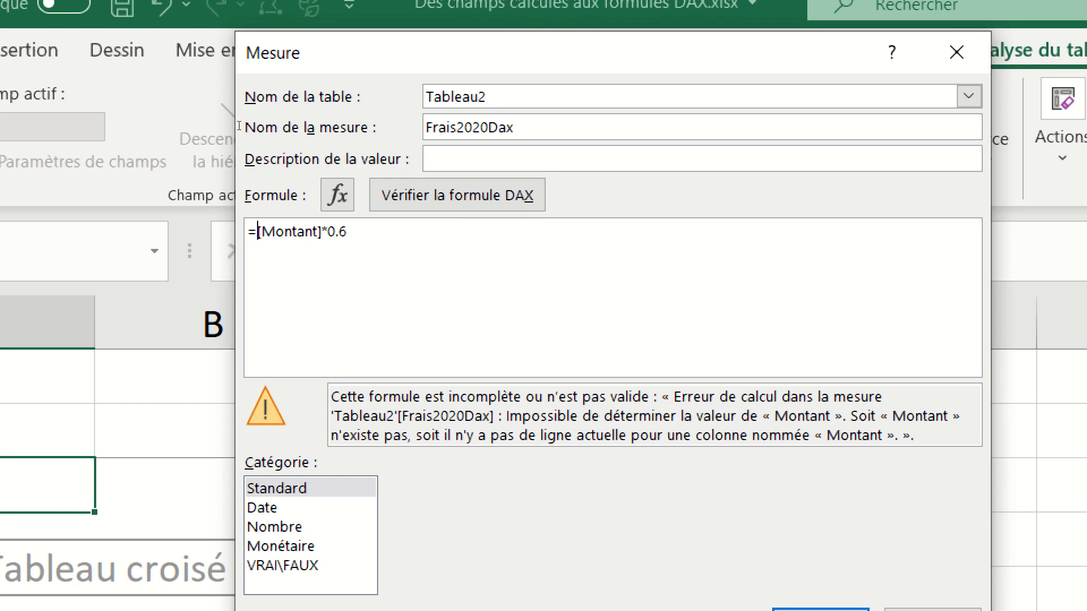
Correct the Frais2020Dax formula to =SUM([Montant])*0.6 and confirm the measure
type("sum(")
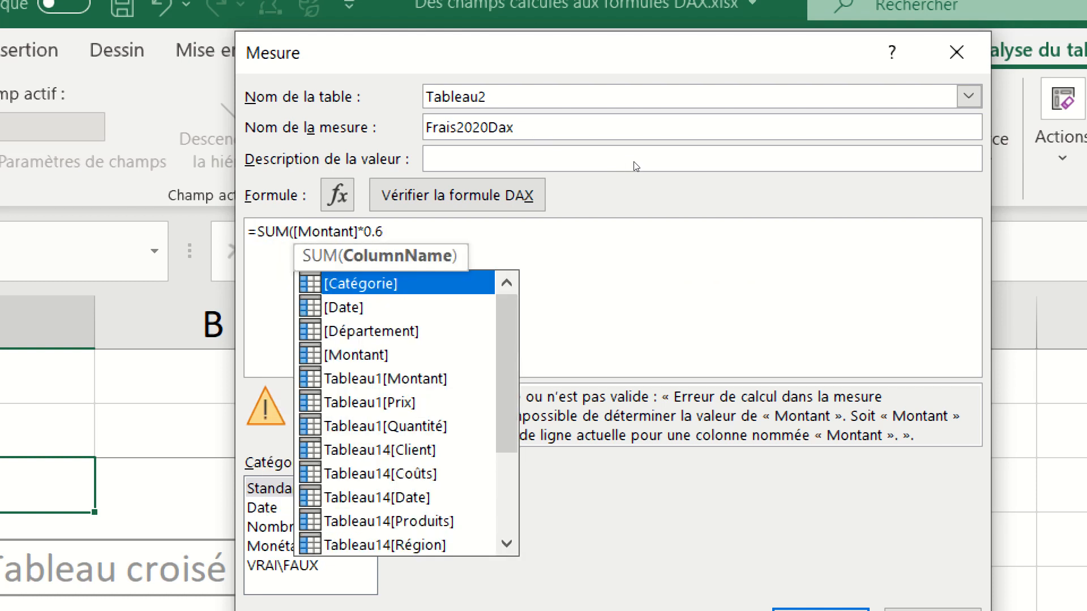
key("Escape")
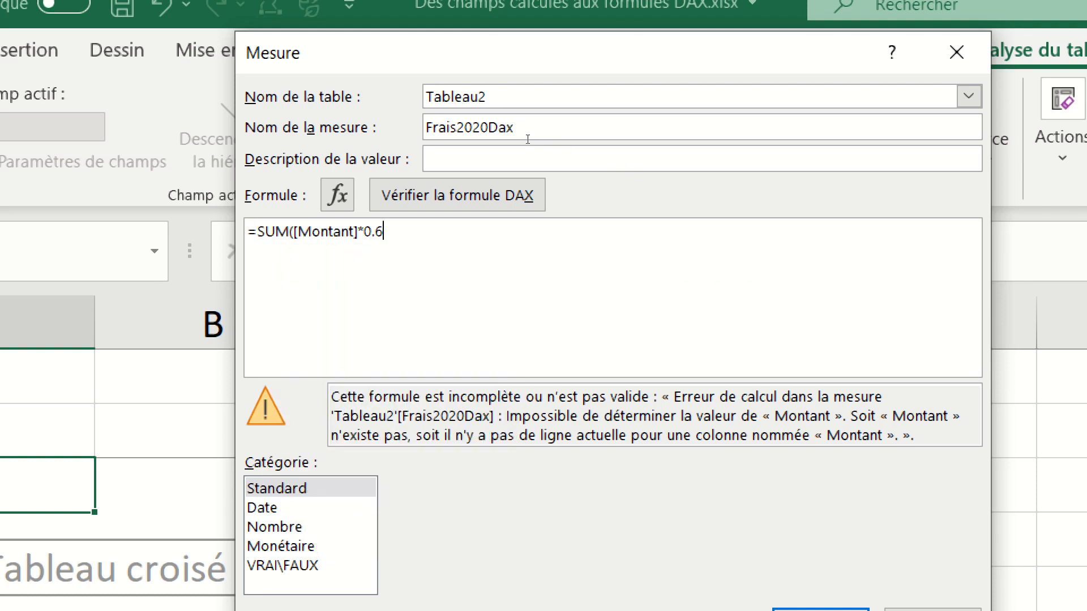
key("Left")
key("Left")
key("Left")
key("Left")
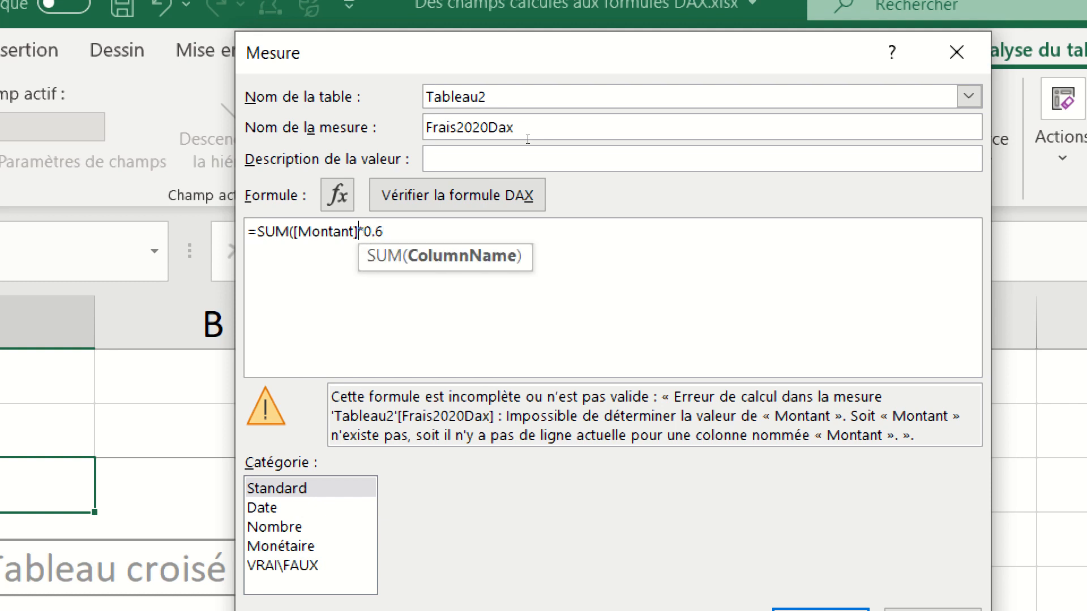
type(")")
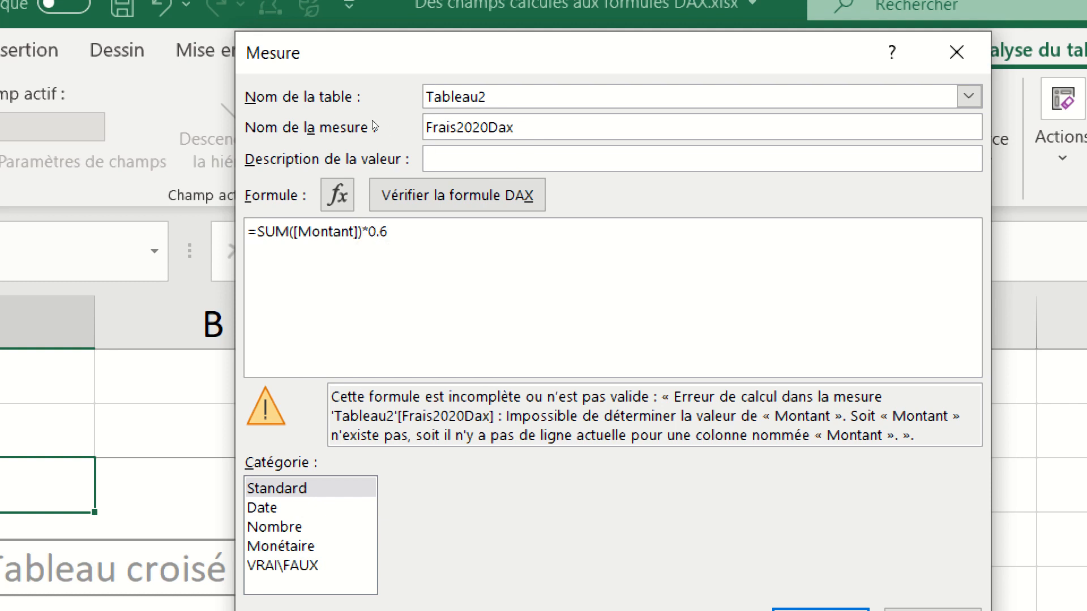
key("alt+x")
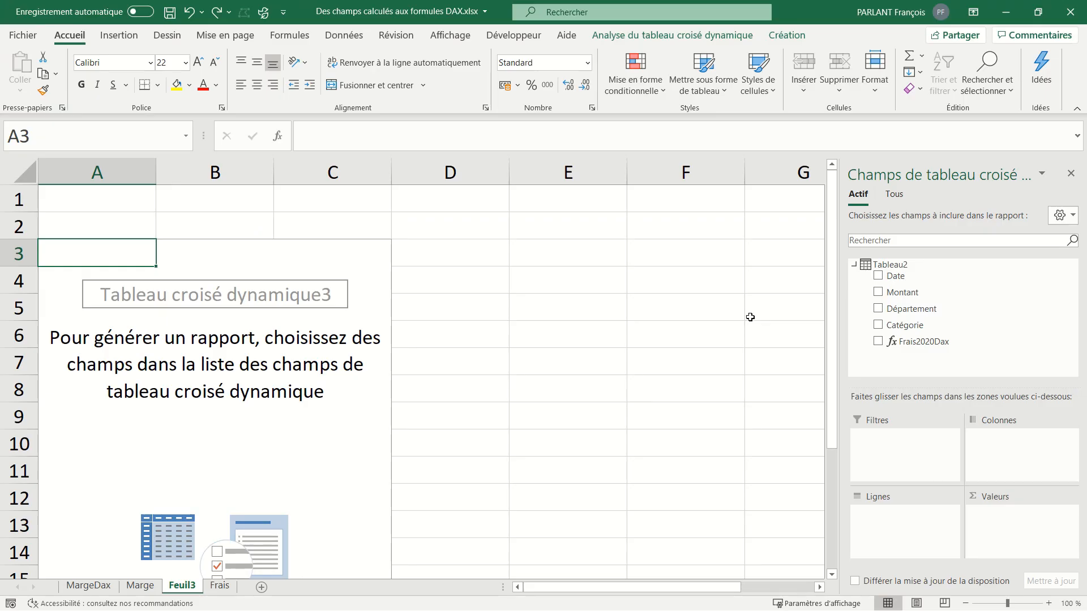
Add Montant and Frais2020Dax to the pivot table values and format both results with a thousands separator
left_click_drag(893, 293, 1019, 539)
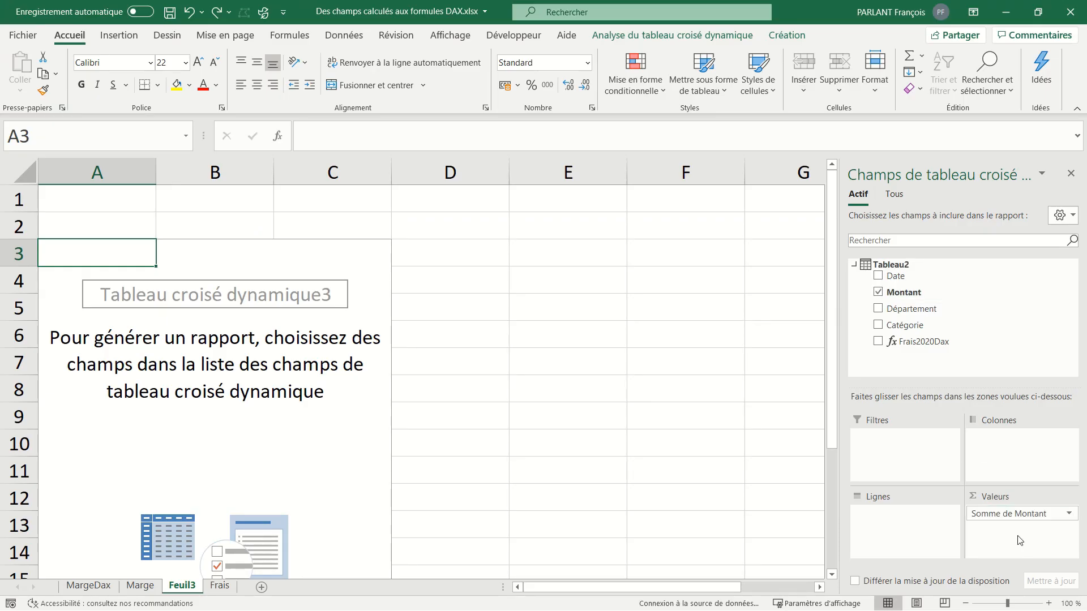
left_click_drag(923, 342, 1013, 530)
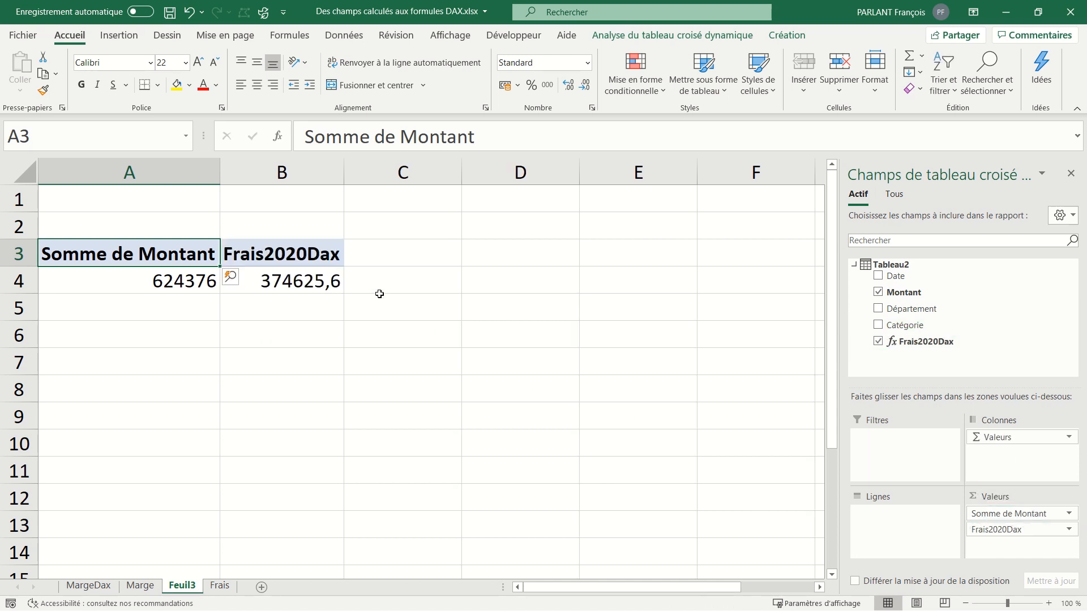
left_click_drag(190, 287, 270, 288)
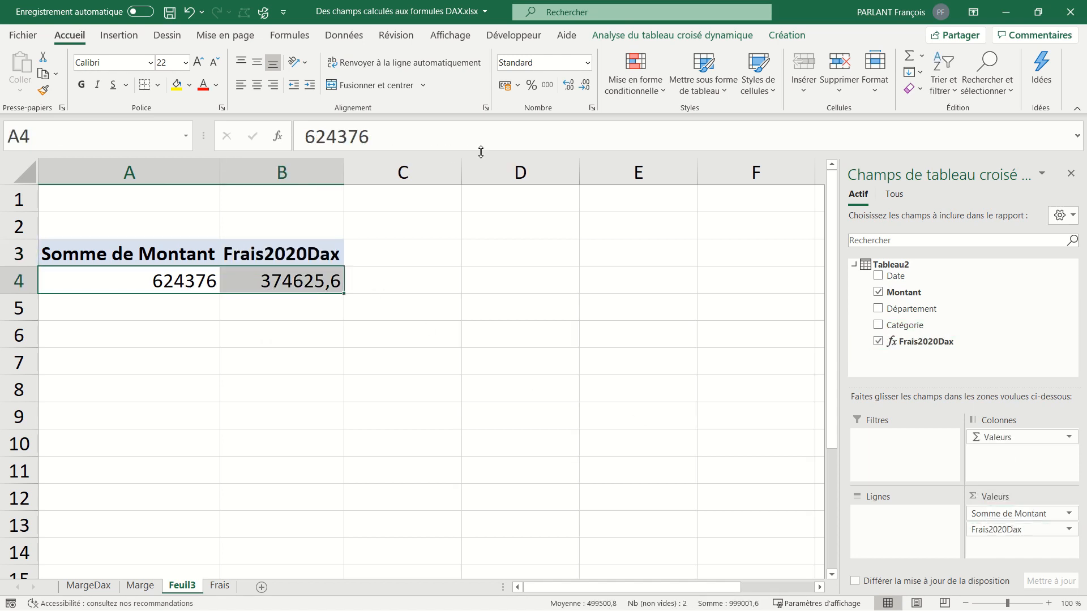
left_click(547, 85)
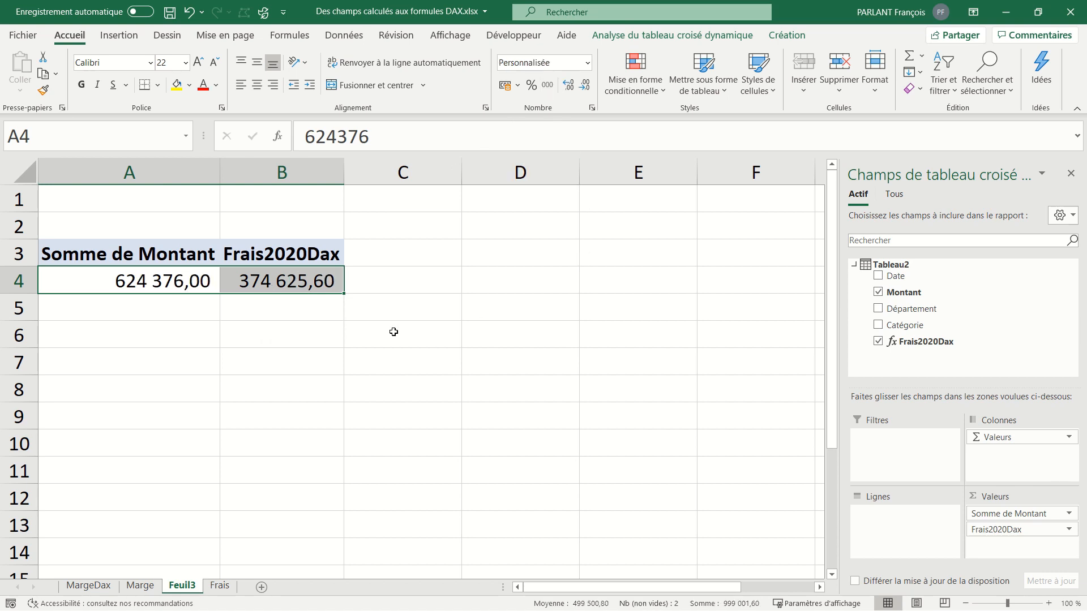
mouse_move(262, 283)
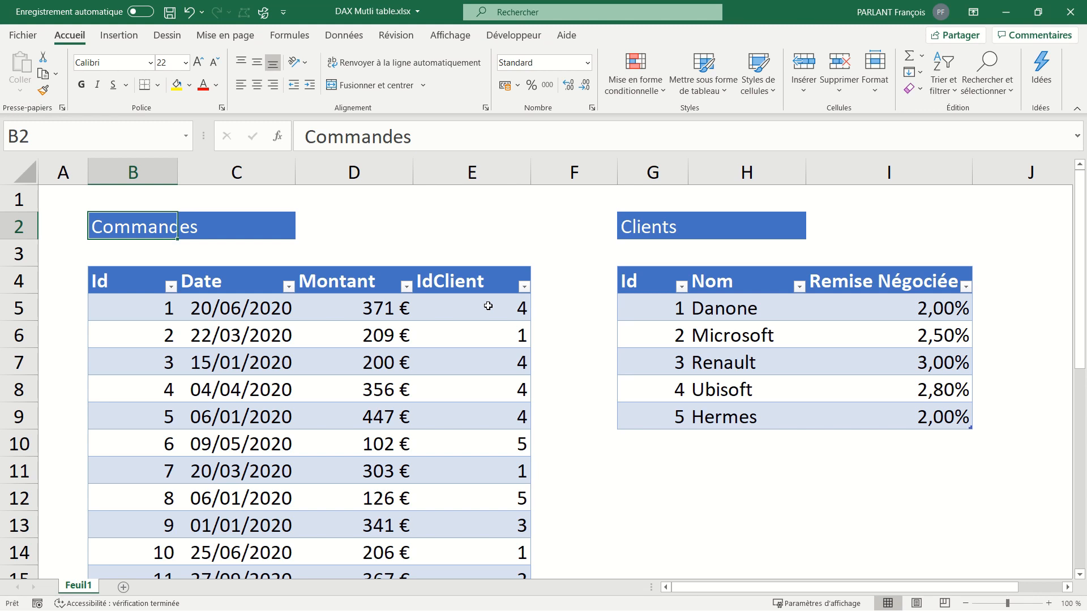
In the DAX Mutli table.xlsx workbook, create a pivot table from Commandes in a new worksheet, adding the data to the data model
left_click(256, 314)
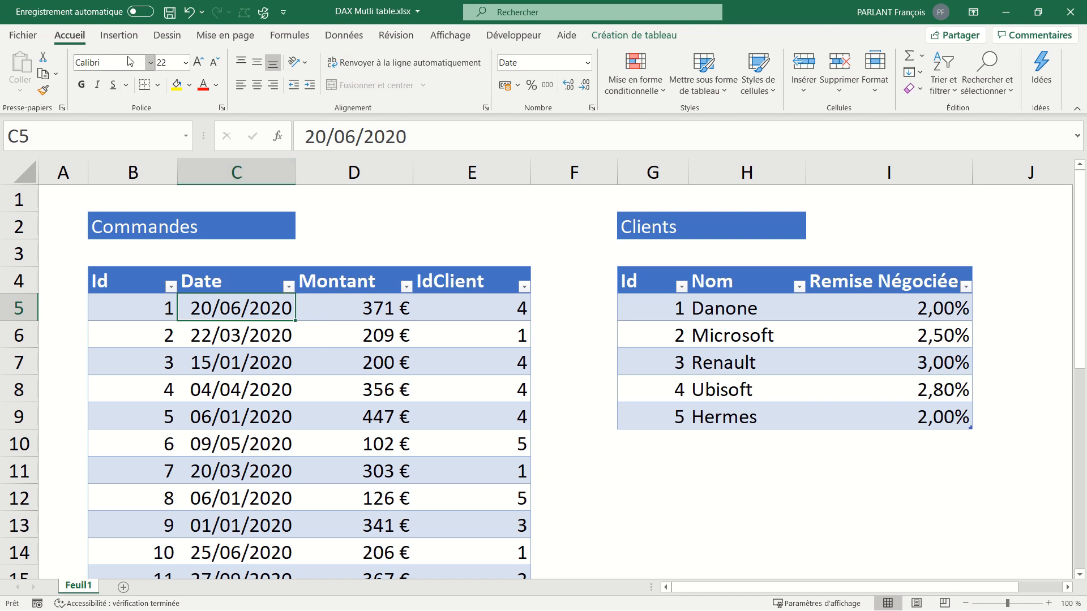
left_click(119, 35)
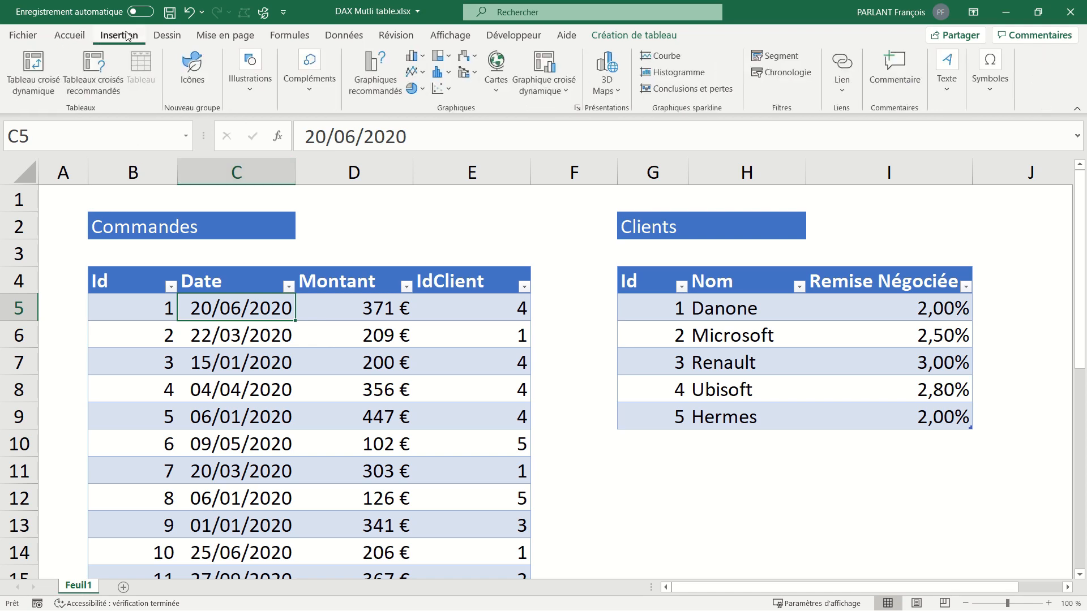
left_click(34, 71)
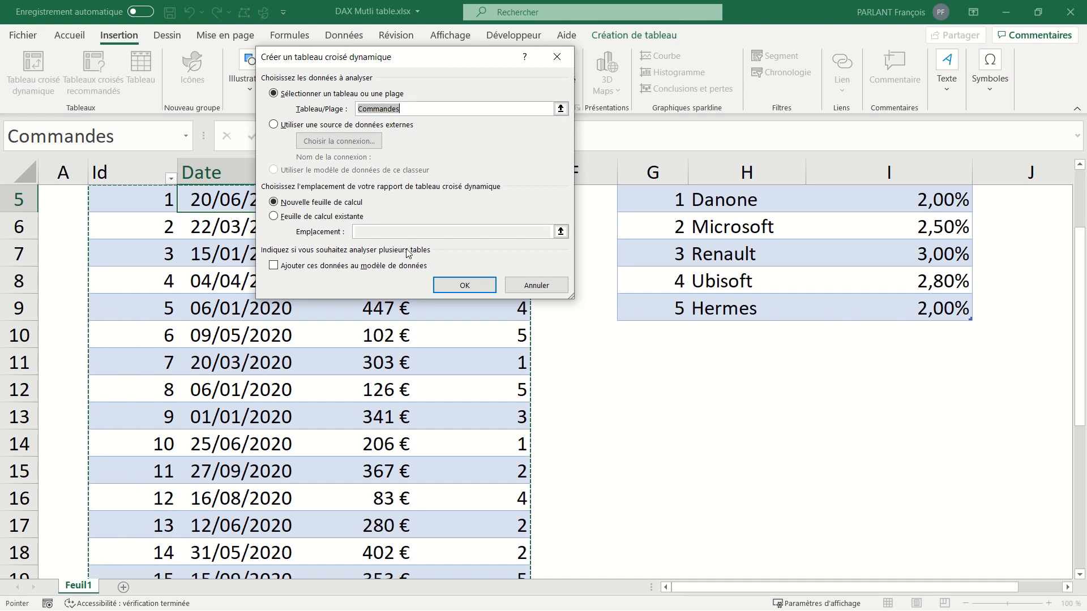
left_click(275, 265)
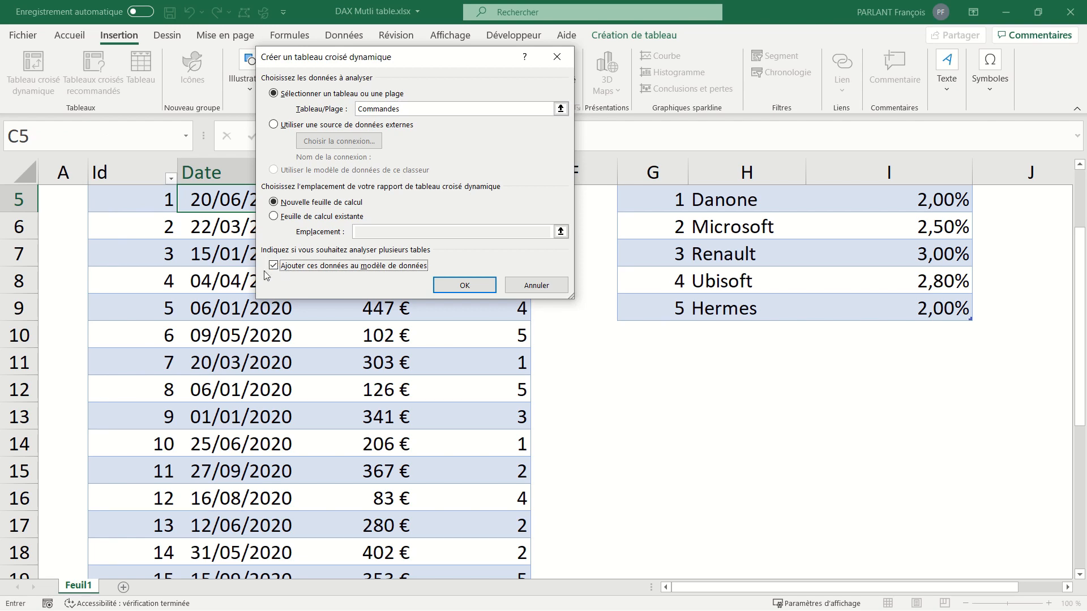
left_click(460, 287)
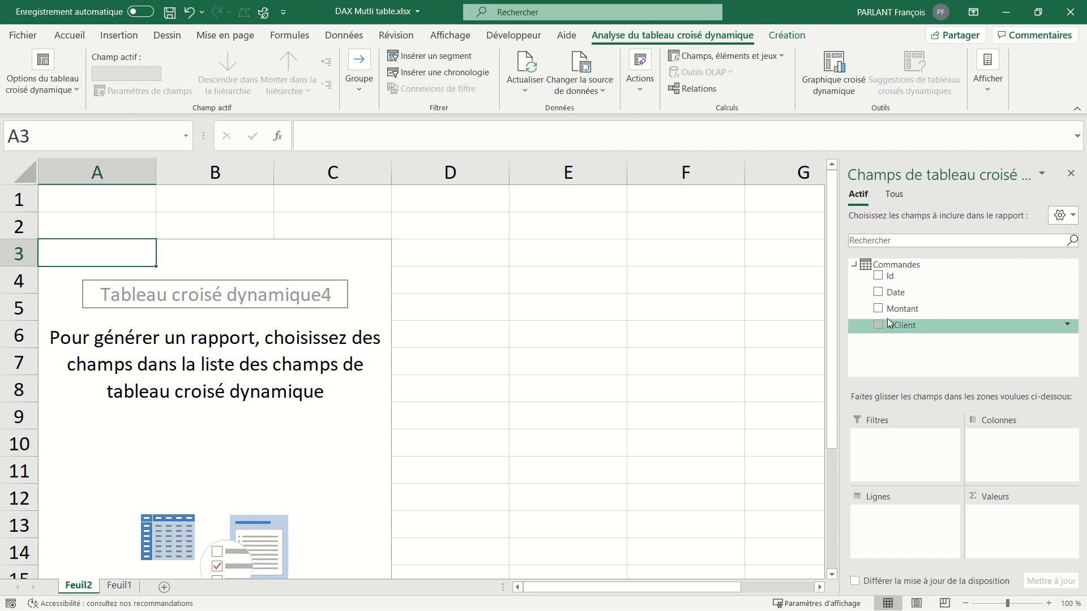
List the fields of all tables and build the pivot table with Nom from Clients as rows and Montant from Commandes as values
left_click(897, 196)
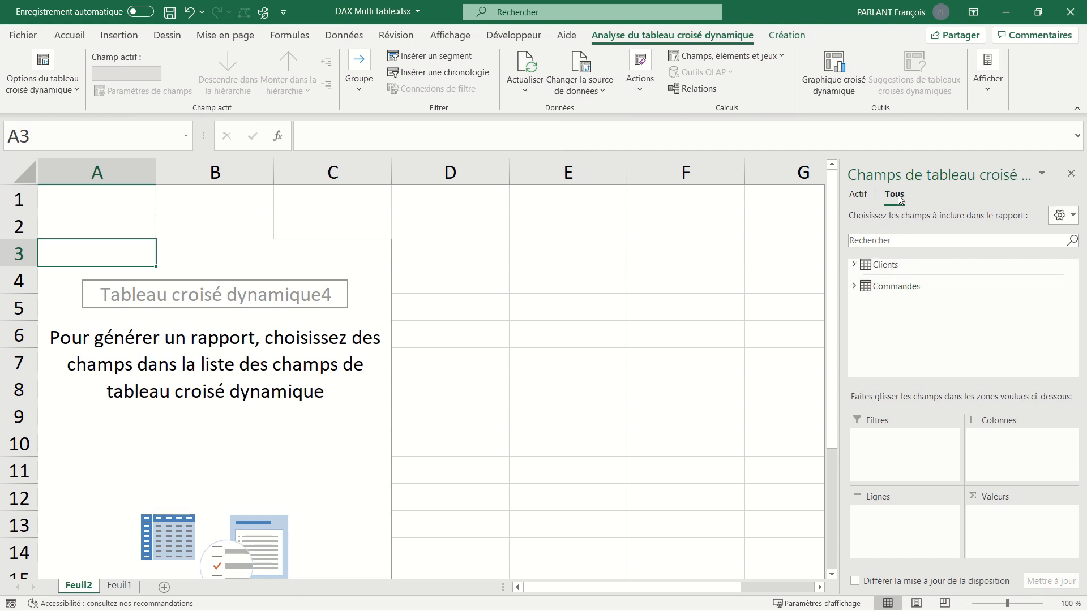
left_click(854, 265)
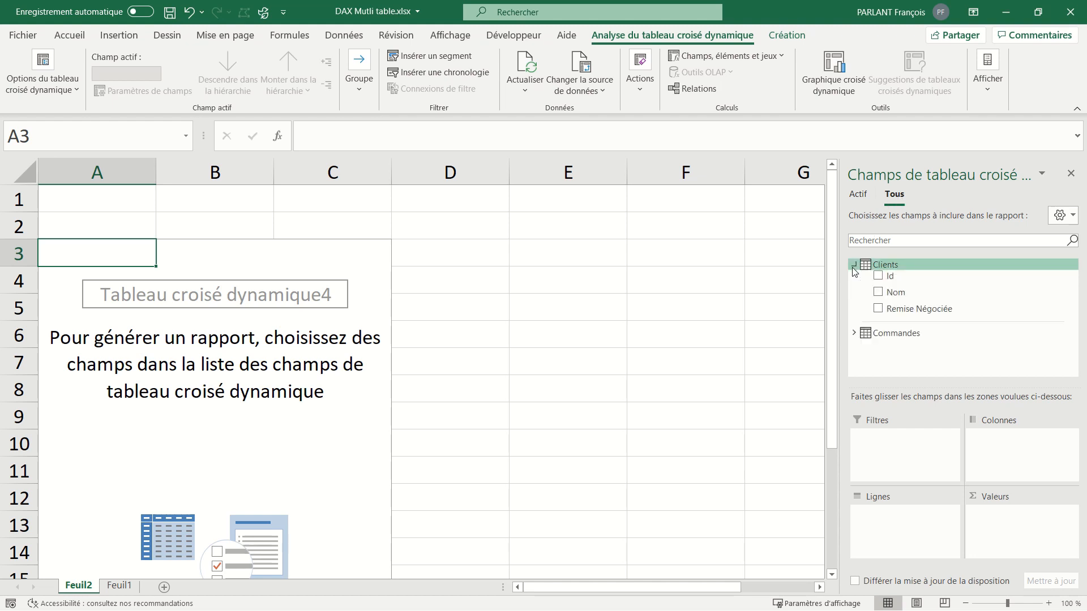
left_click(854, 333)
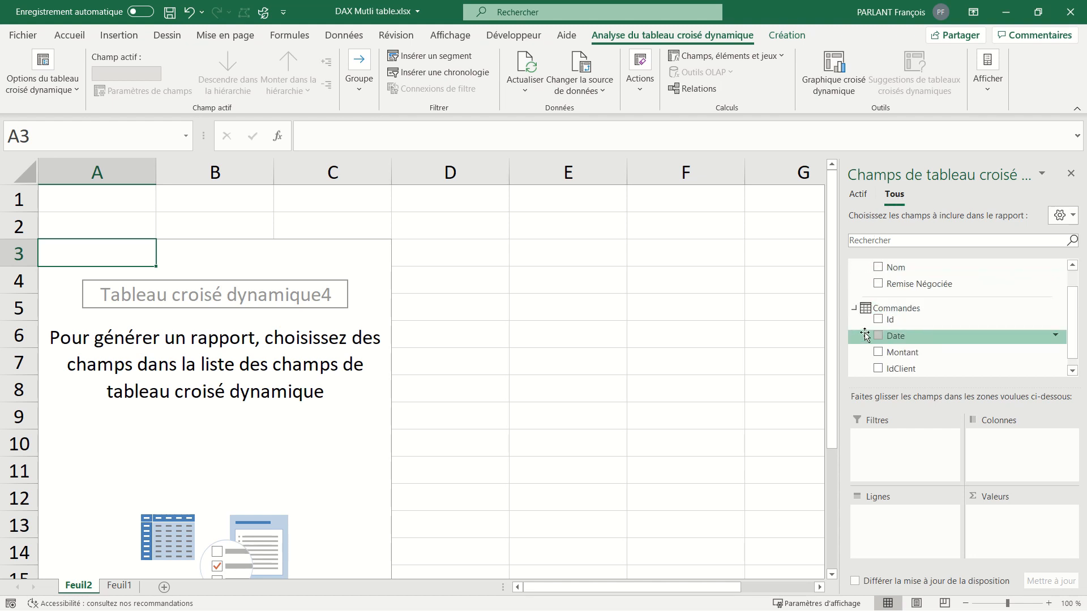
scroll(933, 318, "up", 1)
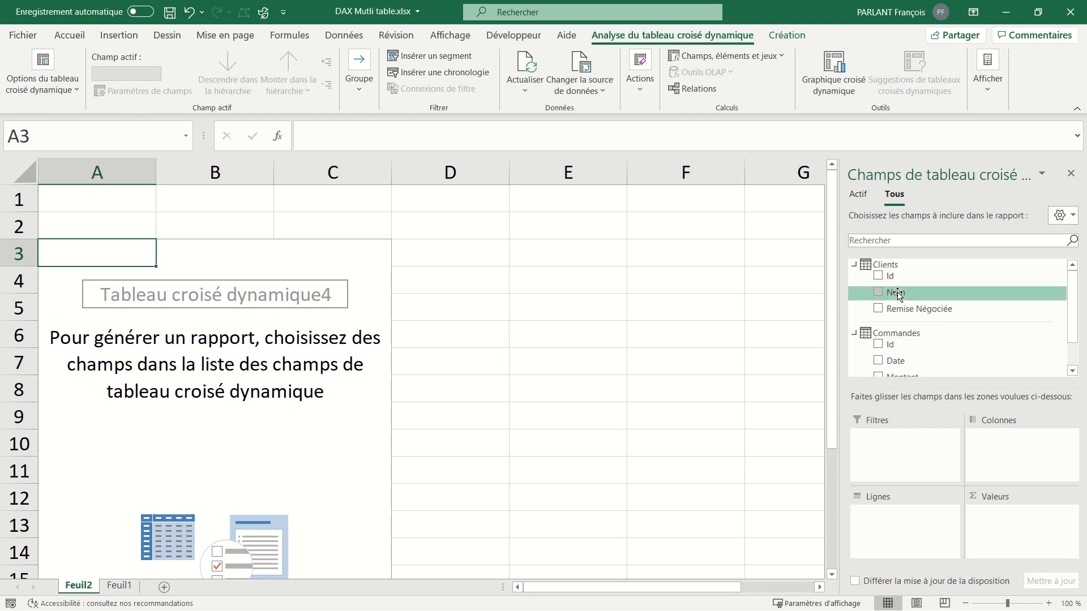
left_click_drag(898, 294, 904, 536)
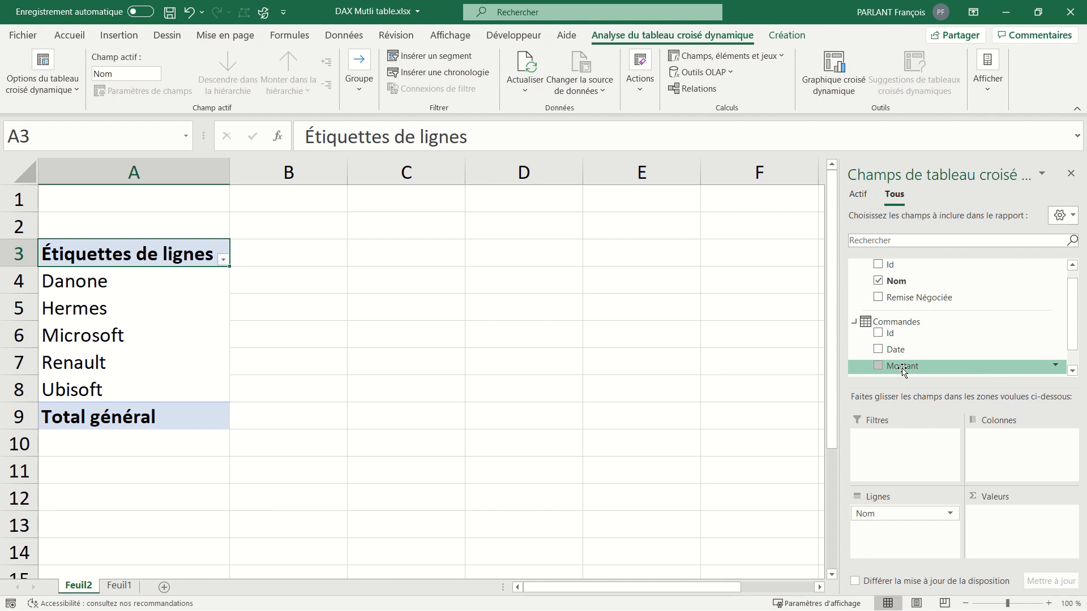
left_click_drag(903, 370, 1010, 515)
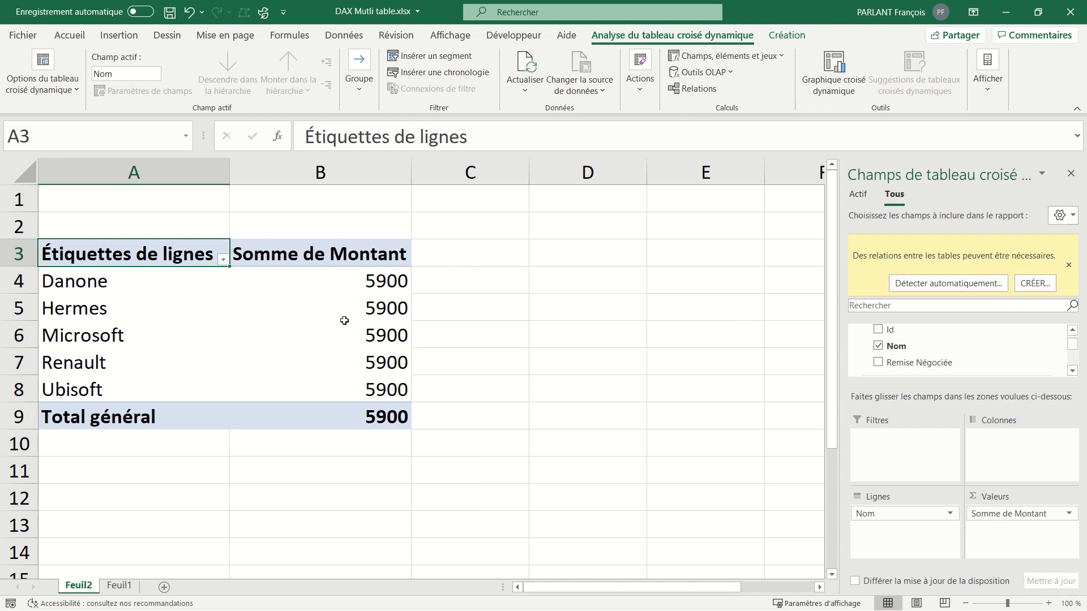
Summarize Montant by count (NB) and have the relationship between the tables detected automatically
right_click(318, 258)
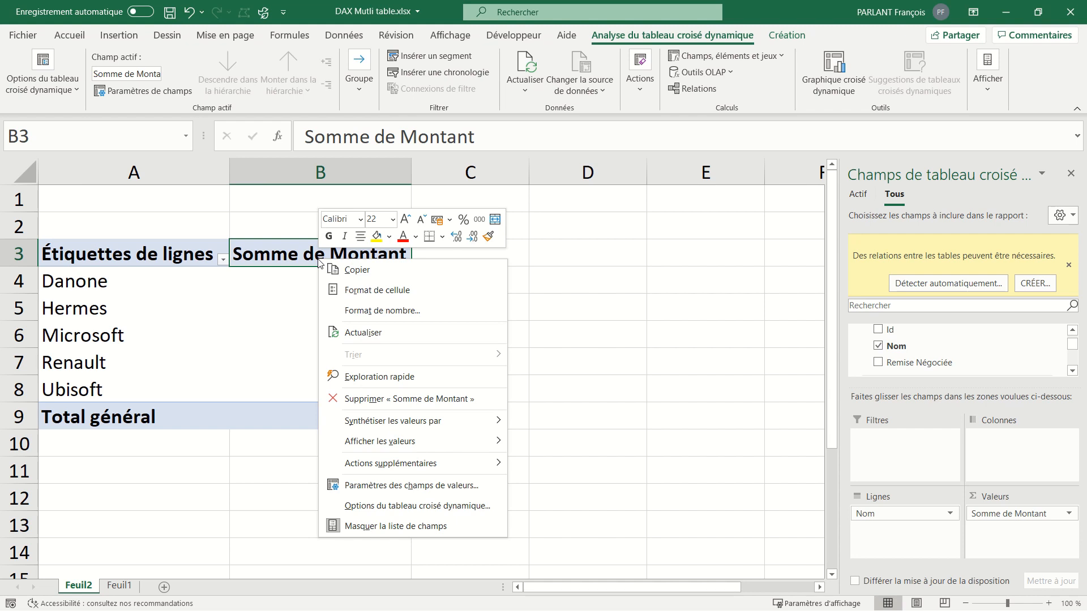
mouse_move(397, 421)
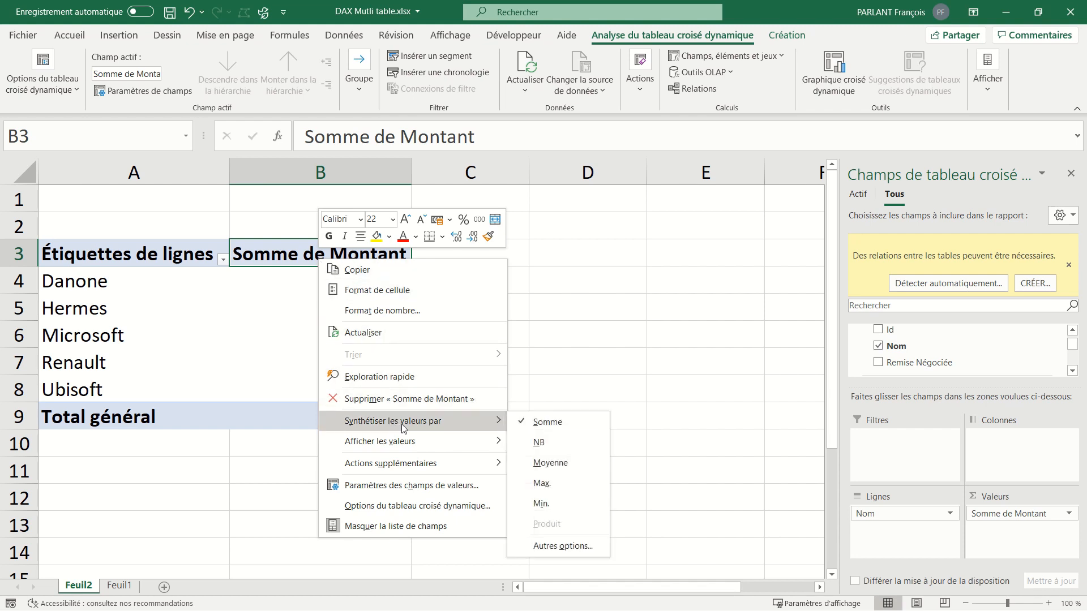
left_click(535, 442)
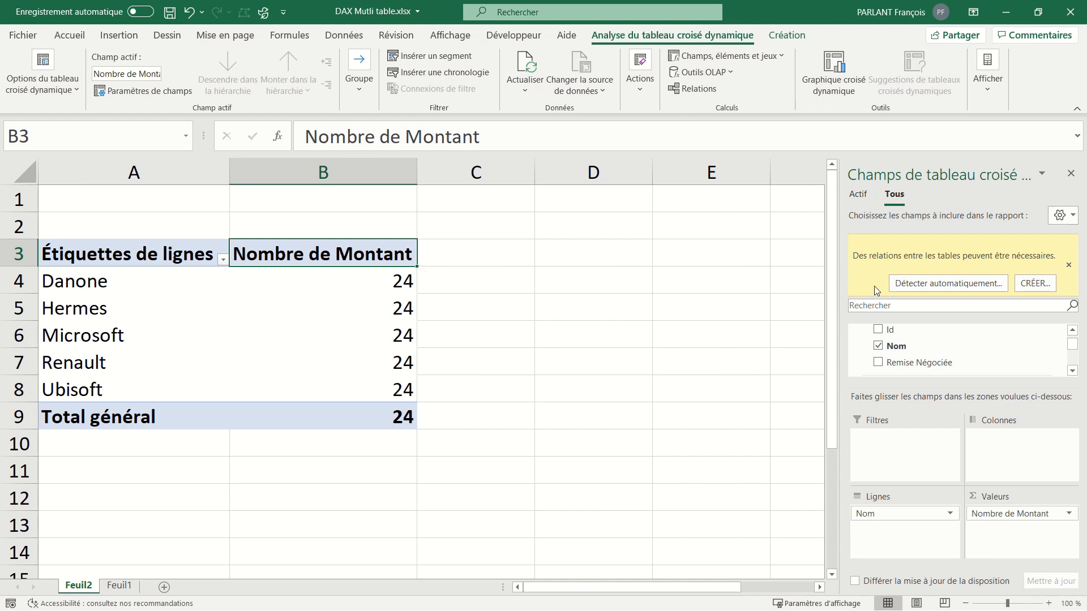
left_click(980, 284)
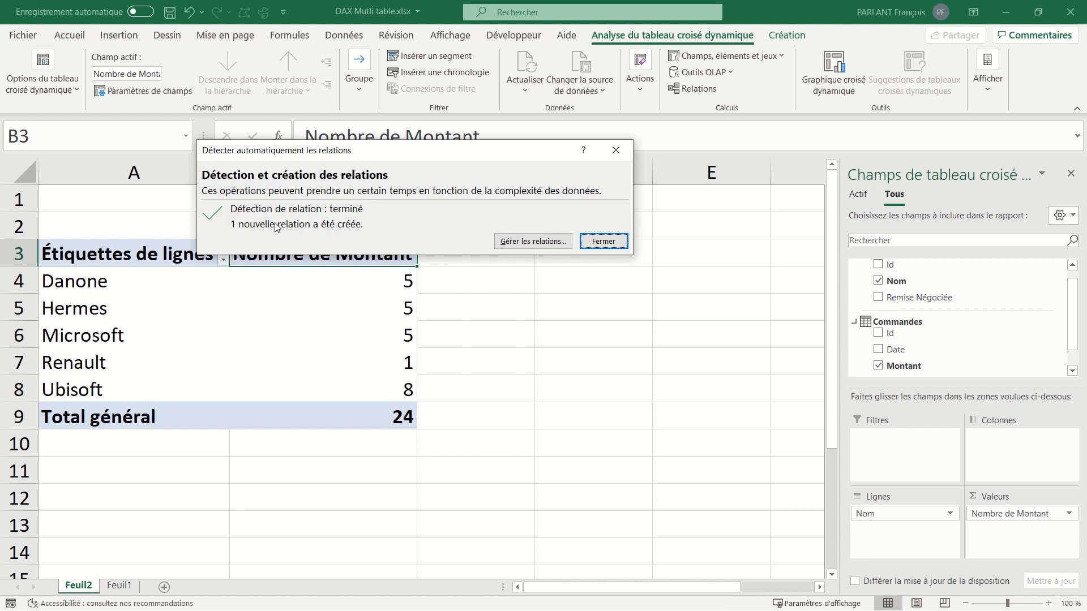
left_click(621, 243)
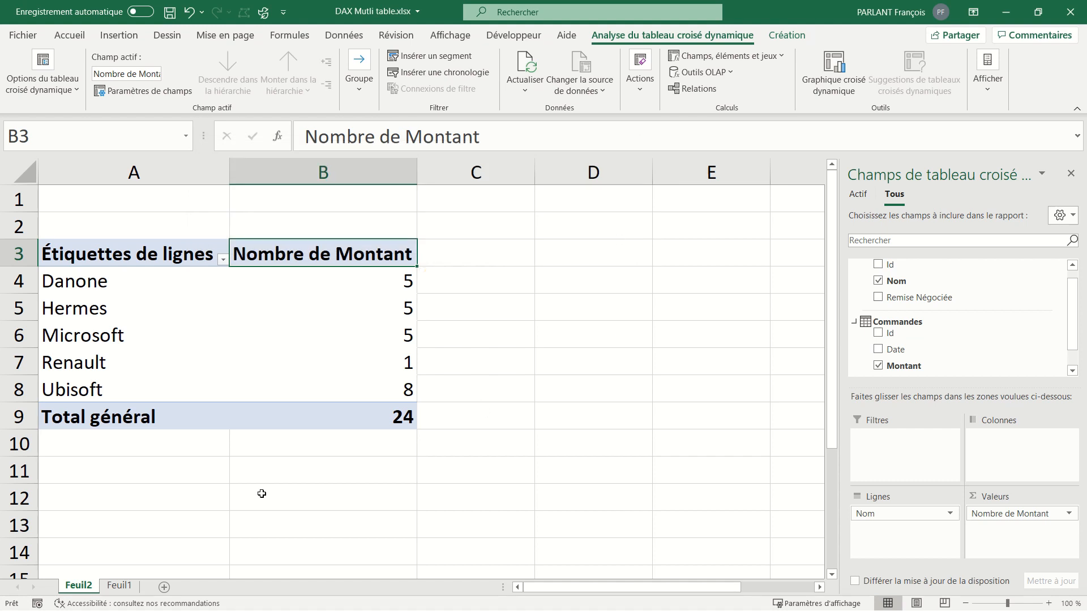
On Feuil1, select the IdClient data of Commandes together with the Id data of Clients to compare the linked columns
left_click(119, 586)
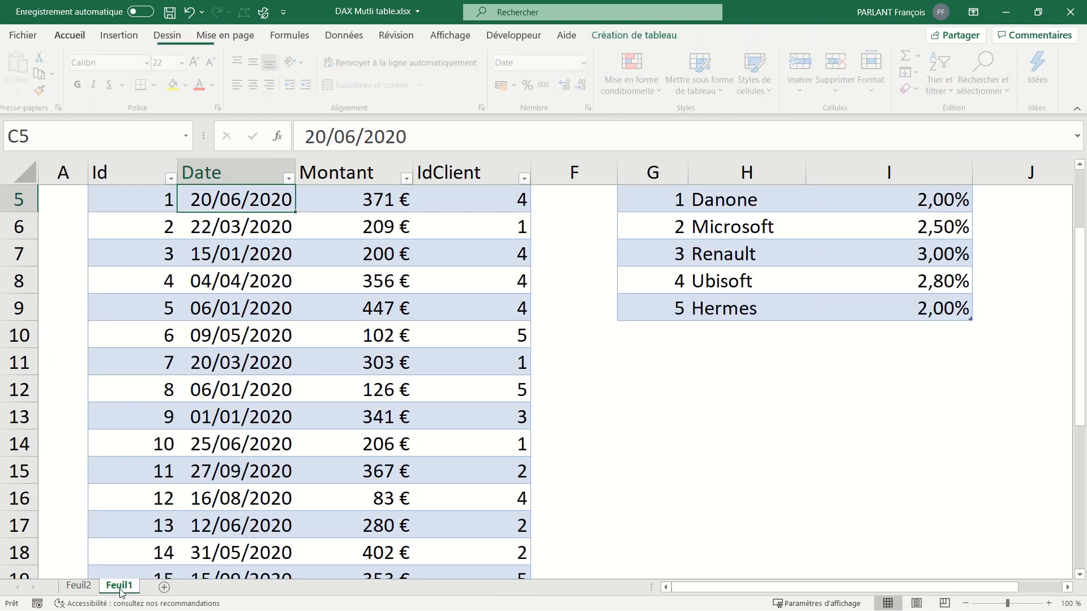
scroll(422, 455, "up", 2)
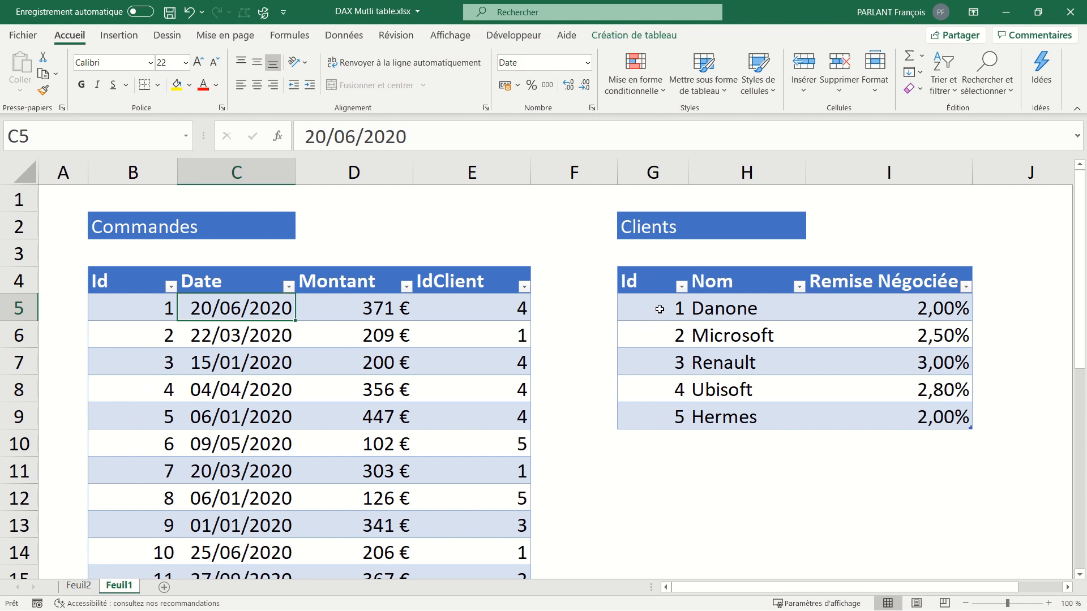
left_click(498, 269)
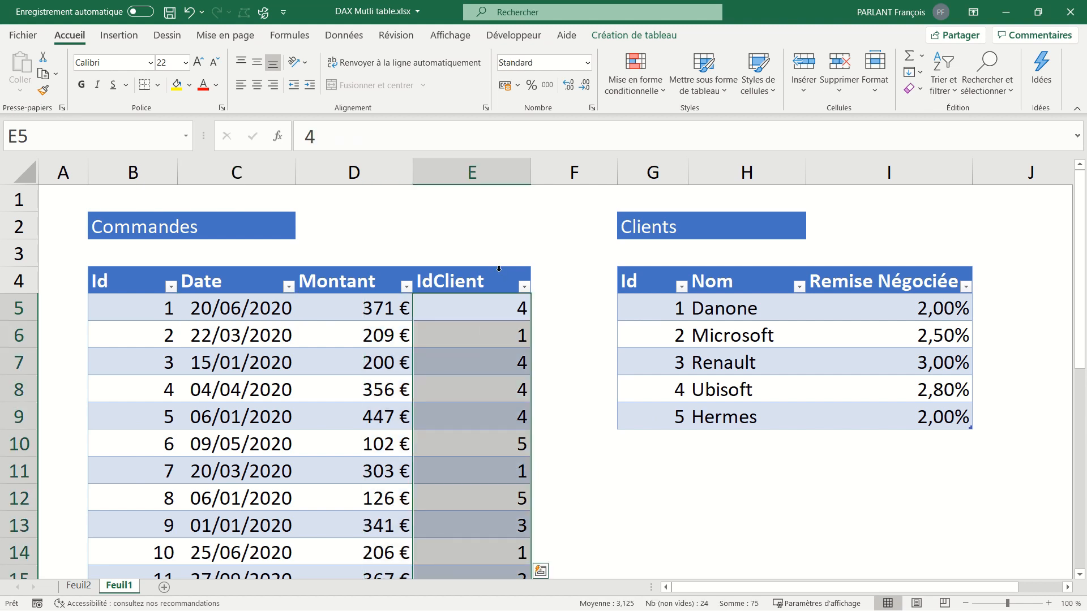
left_click(652, 268, "ctrl")
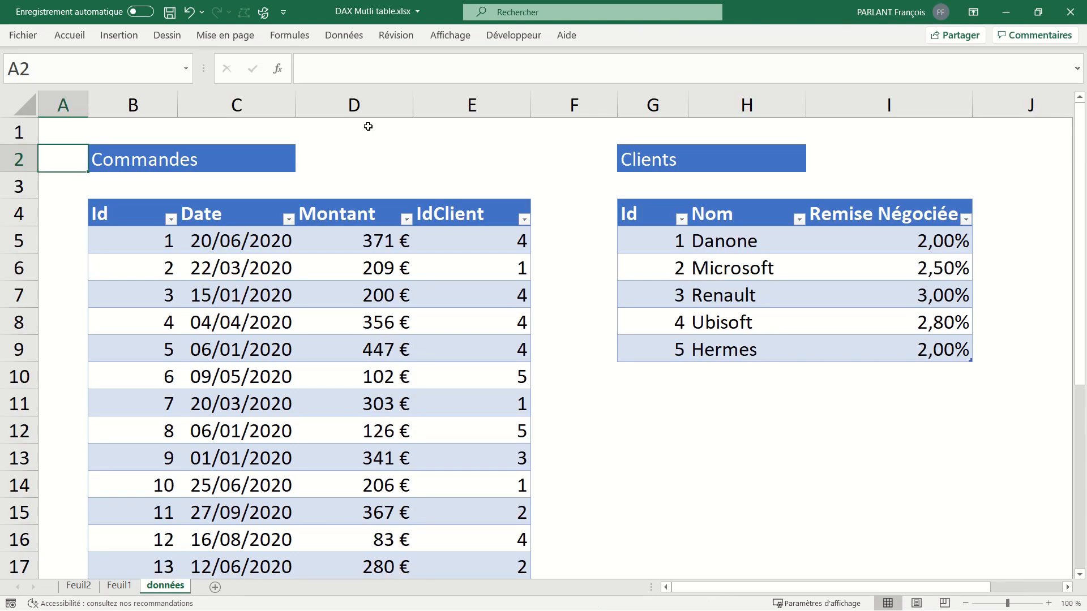
Examine the data model relationship between Commandes (IdClient) and Clients (Id) in the relationship manager
left_click(349, 42)
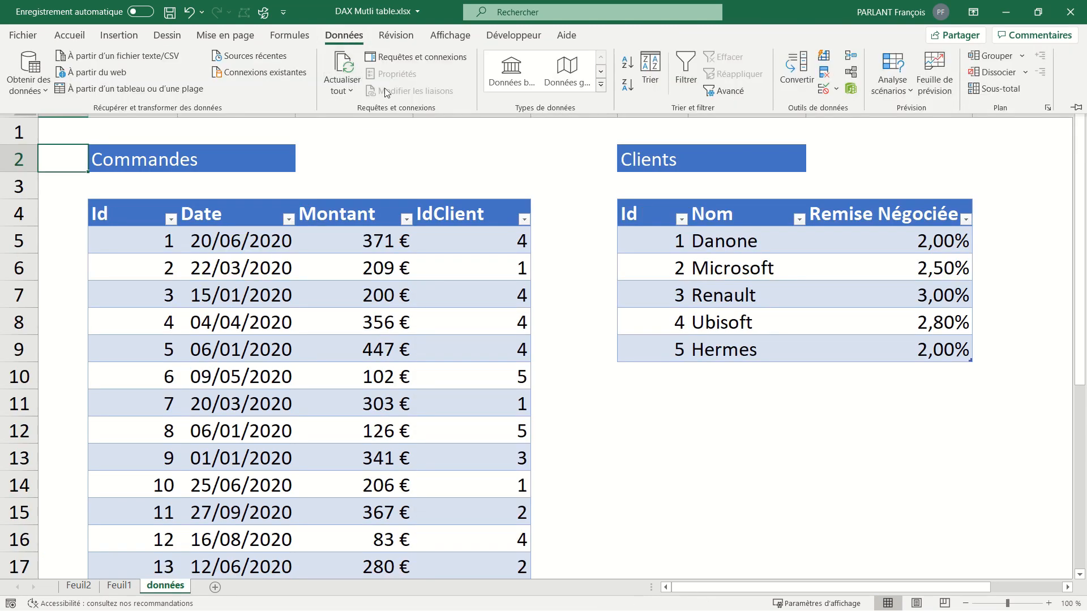
left_click(852, 73)
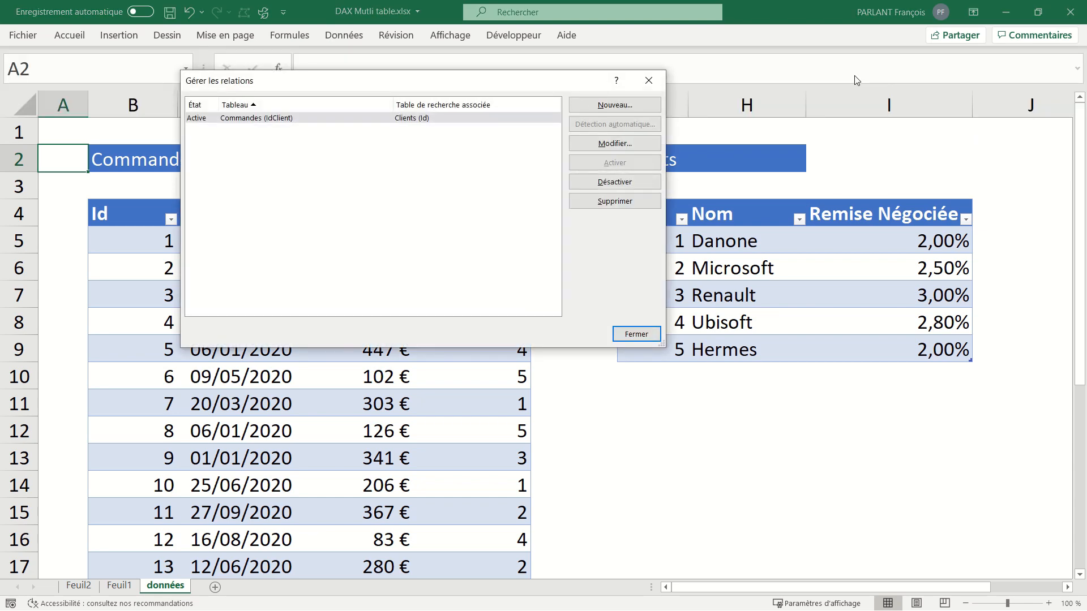
left_click(281, 119)
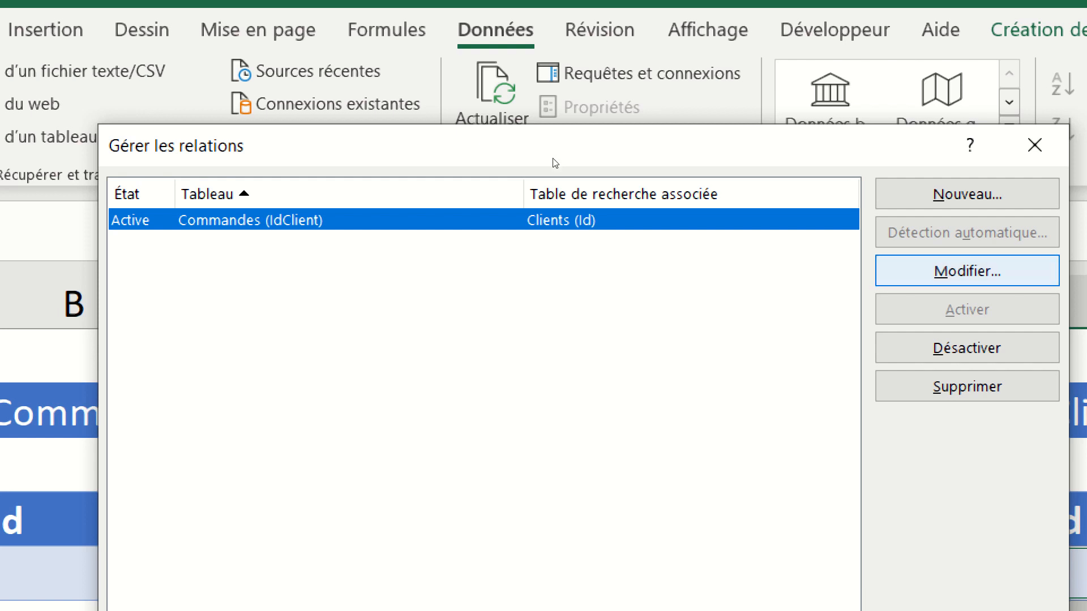
key("Return")
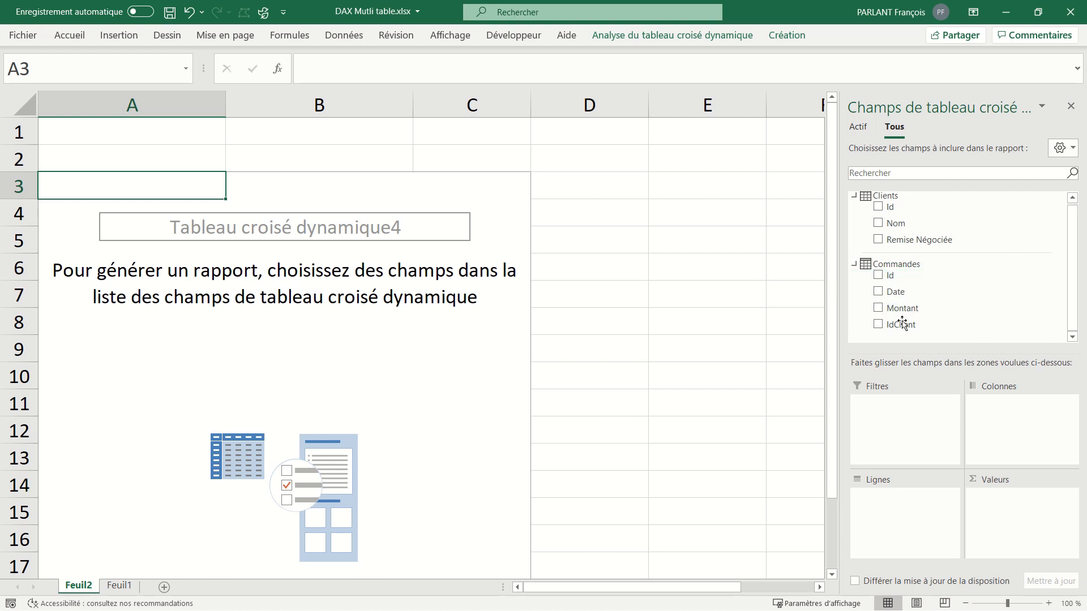
Add a new measure named Remise to the Commandes table
right_click(906, 265)
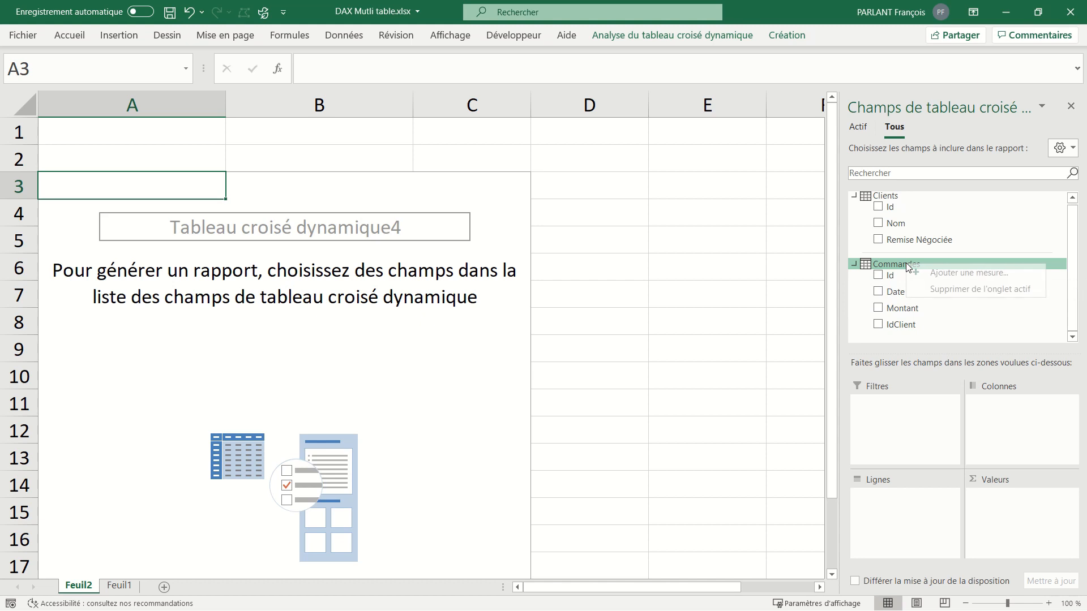
left_click(943, 274)
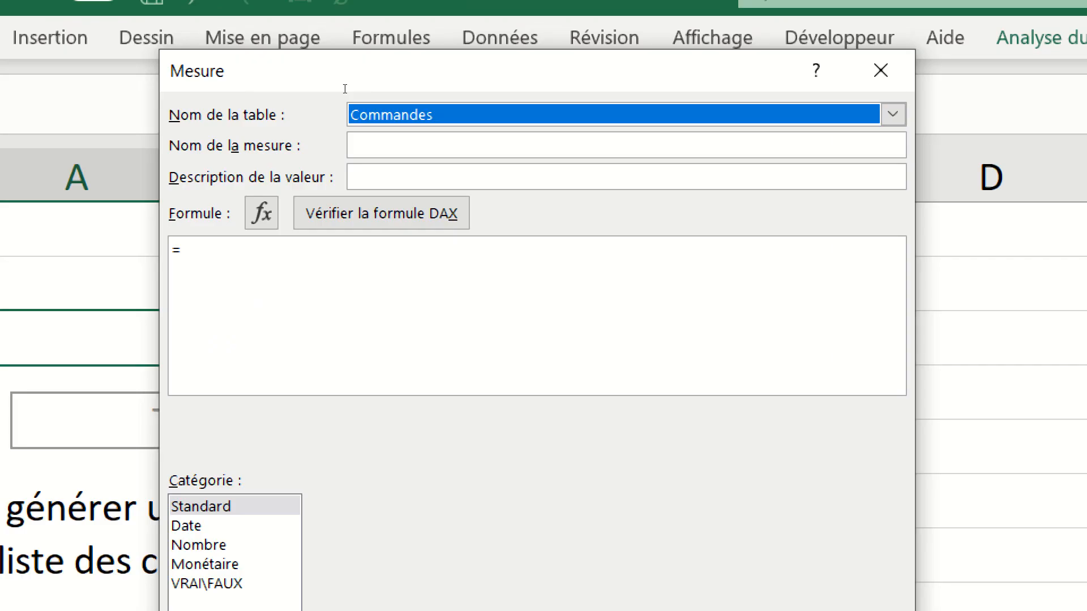
key("Tab")
type("Remise")
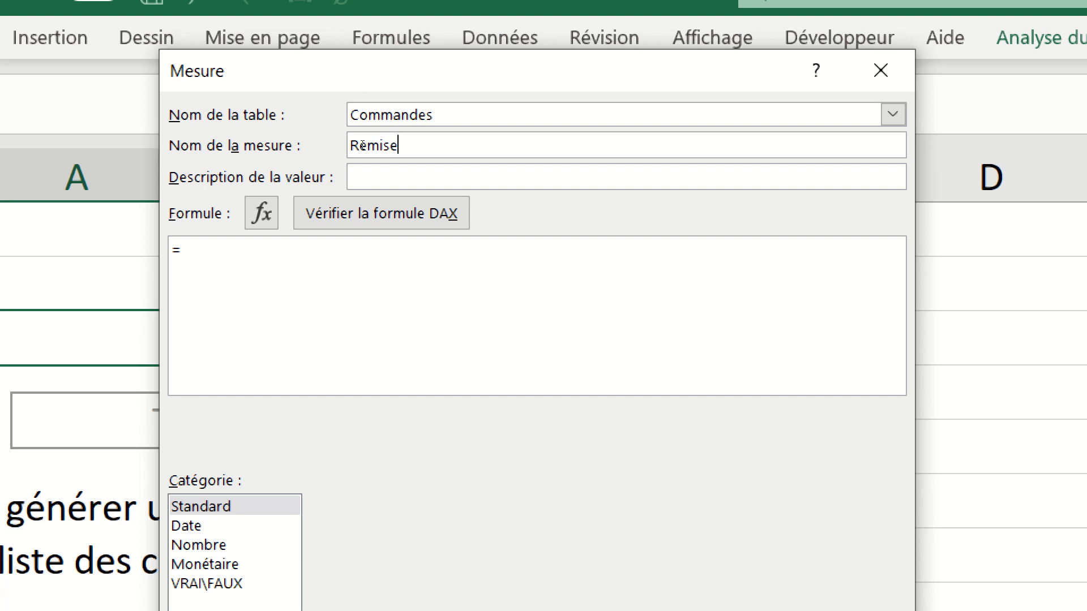
Begin the Remise measure's formula with =SUMX(Commandes;Commandes[Montant], iterating over the Commandes table
key("Tab")
type("sum")
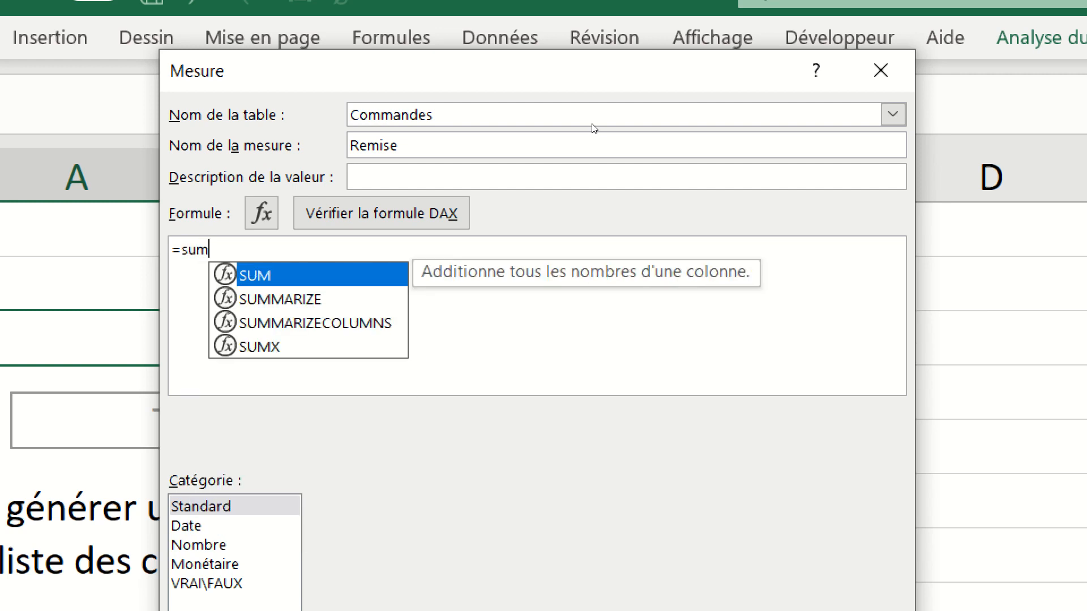
key("Down")
key("Down")
key("Down")
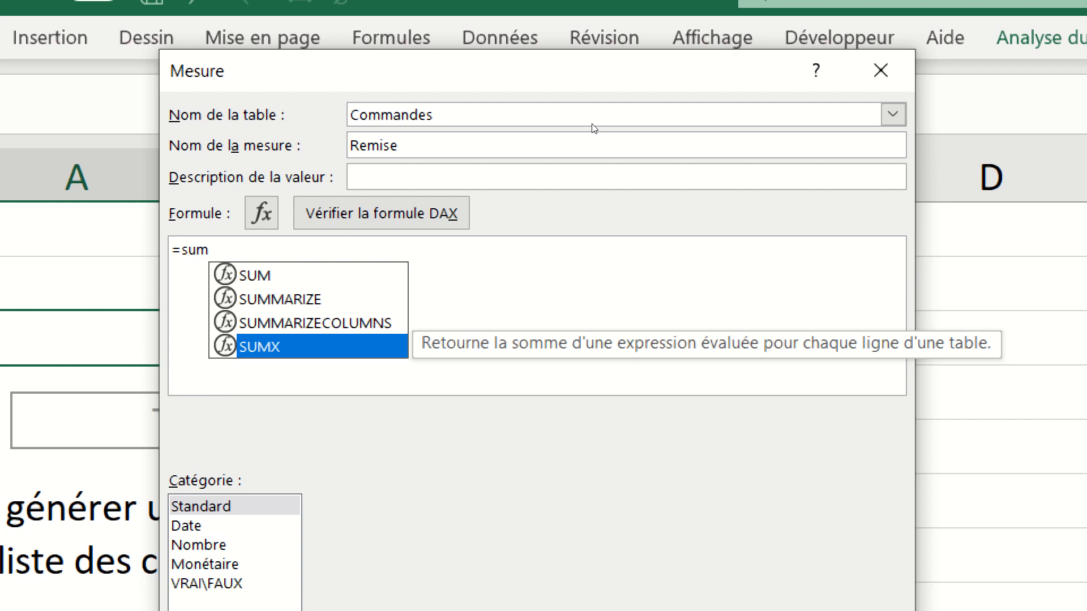
key("Tab")
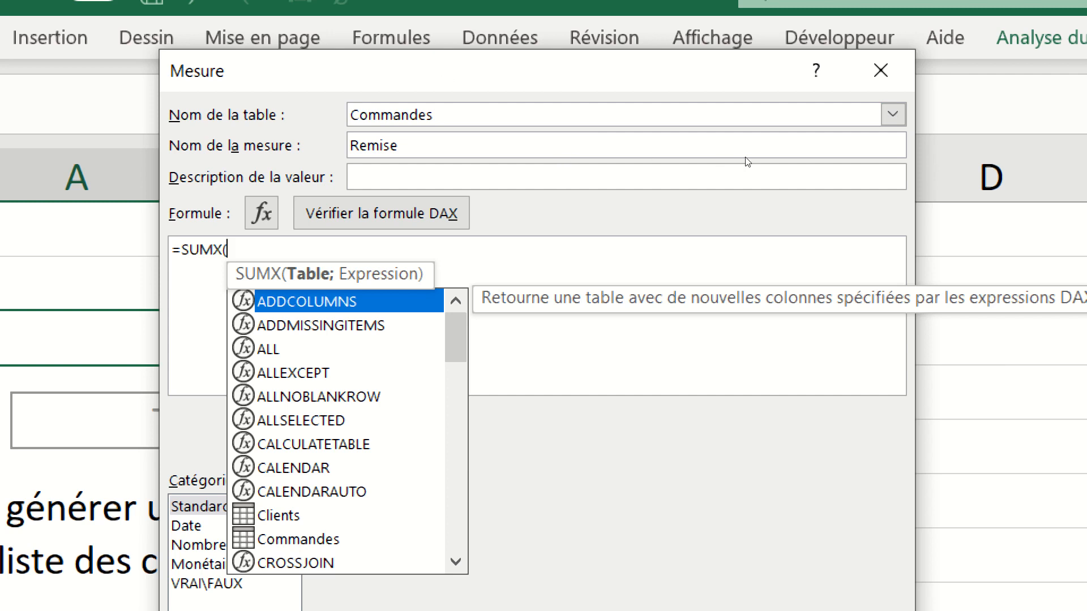
type("com")
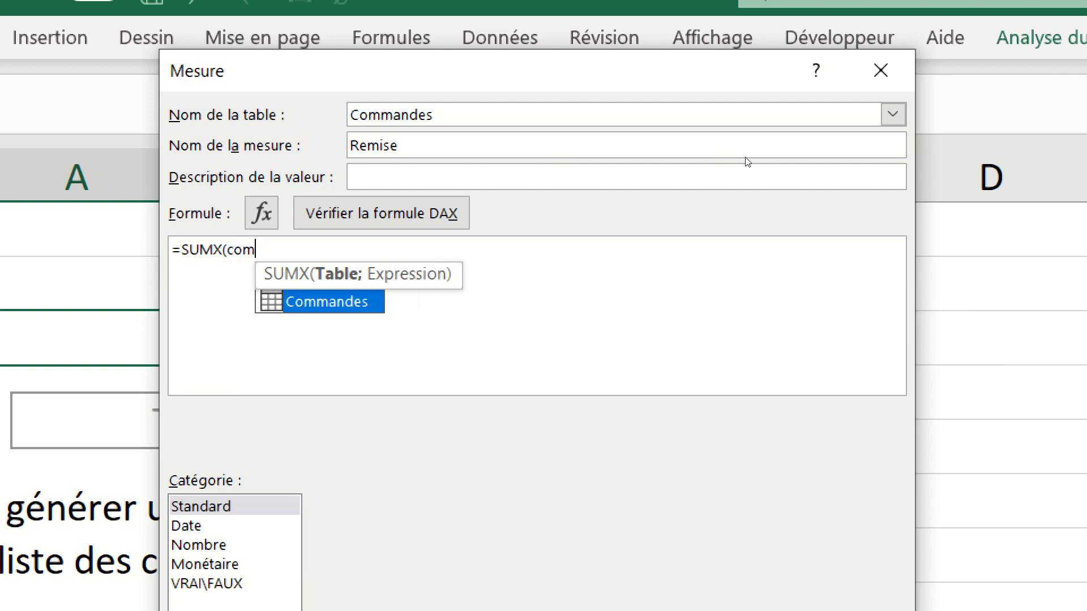
key("Tab")
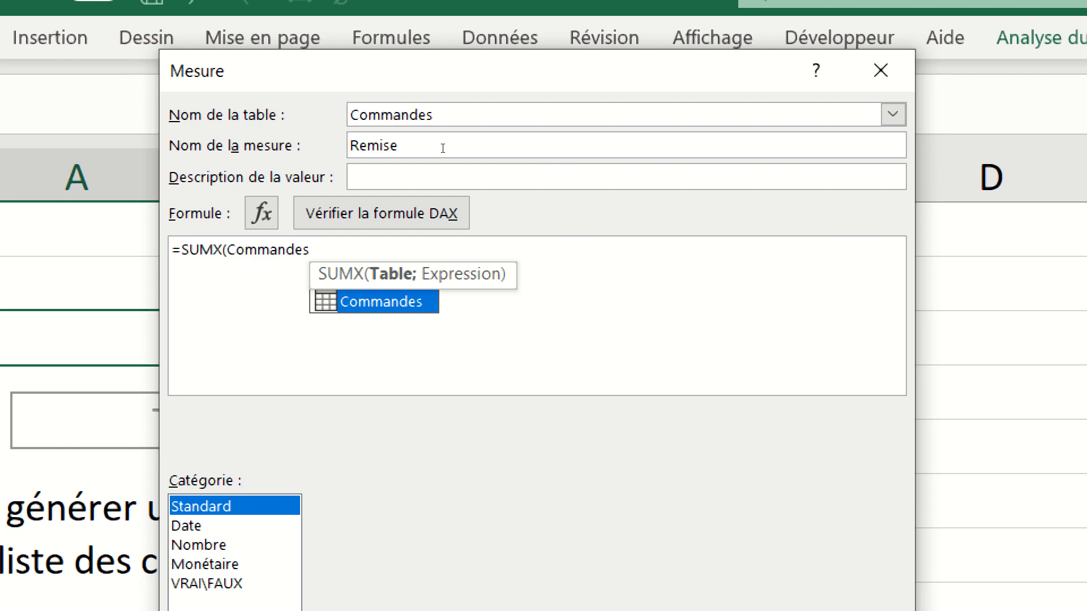
type(";")
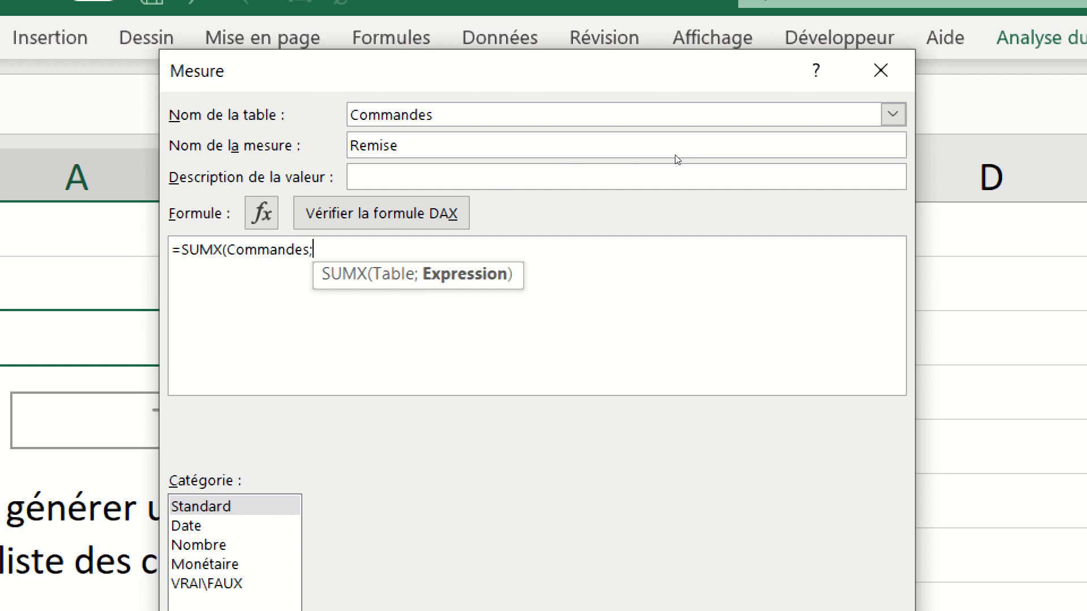
type("mon")
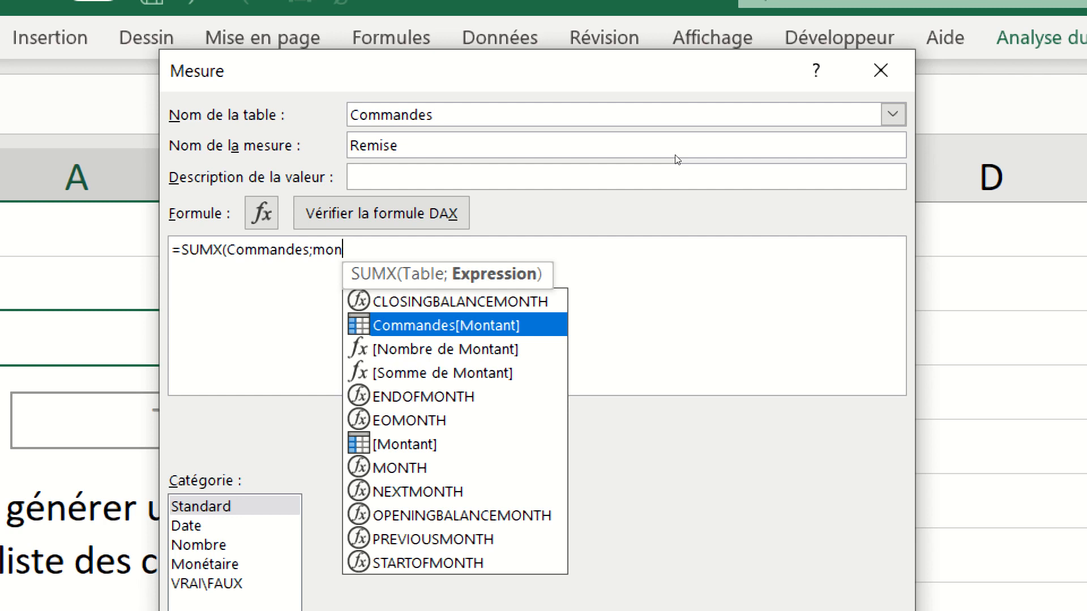
key("Tab")
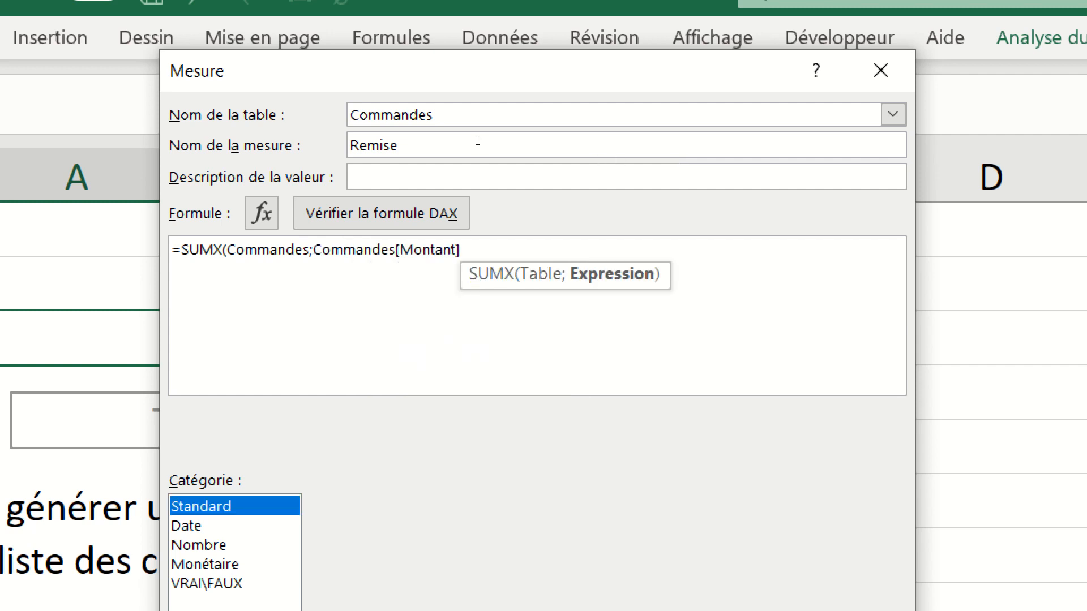
Complete the formula by multiplying with *RELATED(Clients[Remise Négociée])), check its DAX syntax and save the measure
type("*")
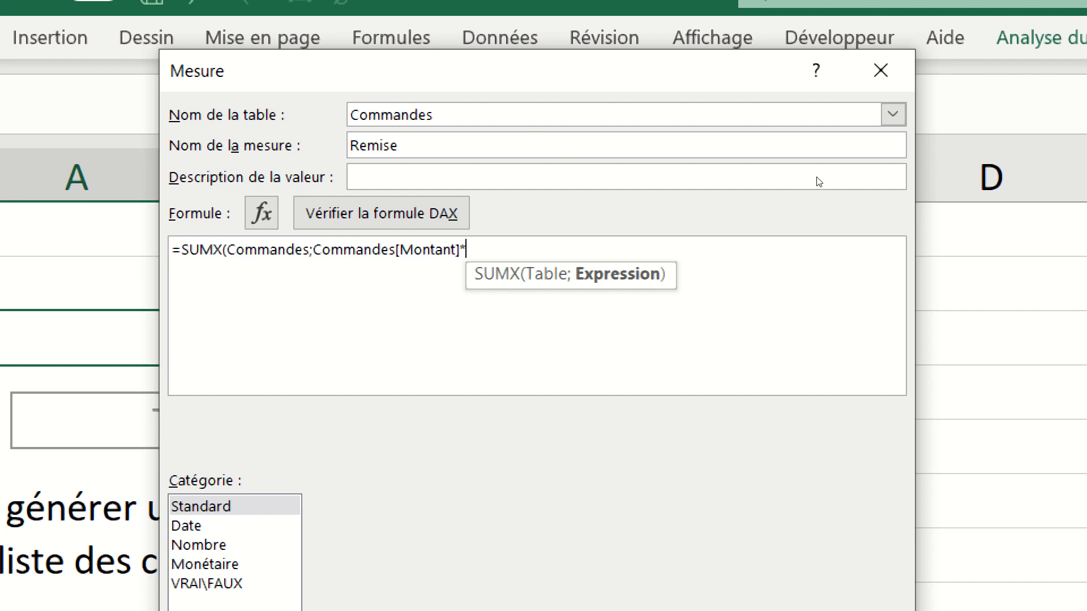
type("rel")
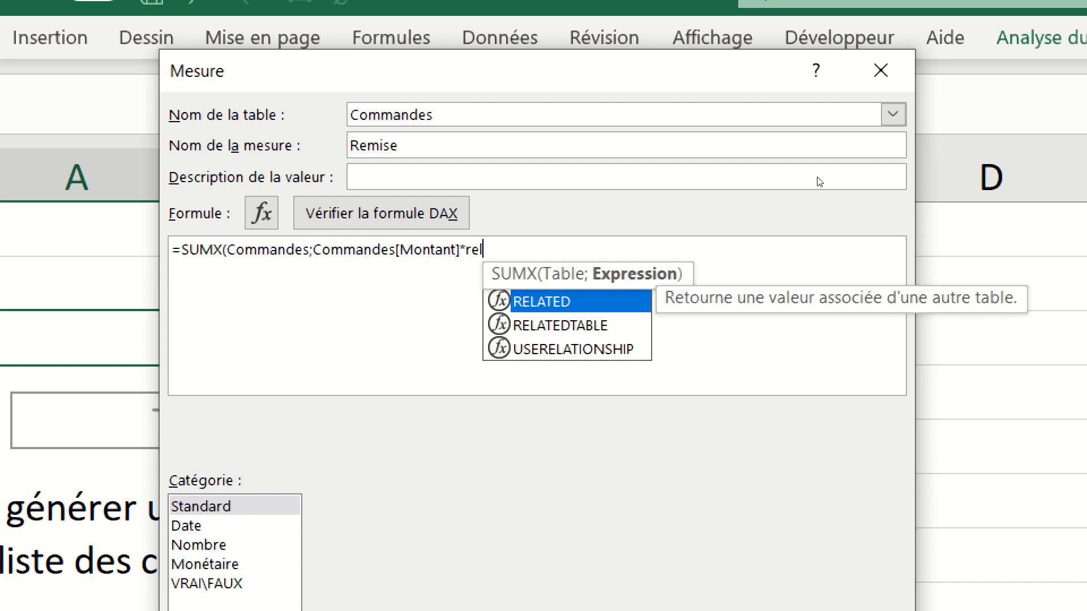
key("Tab")
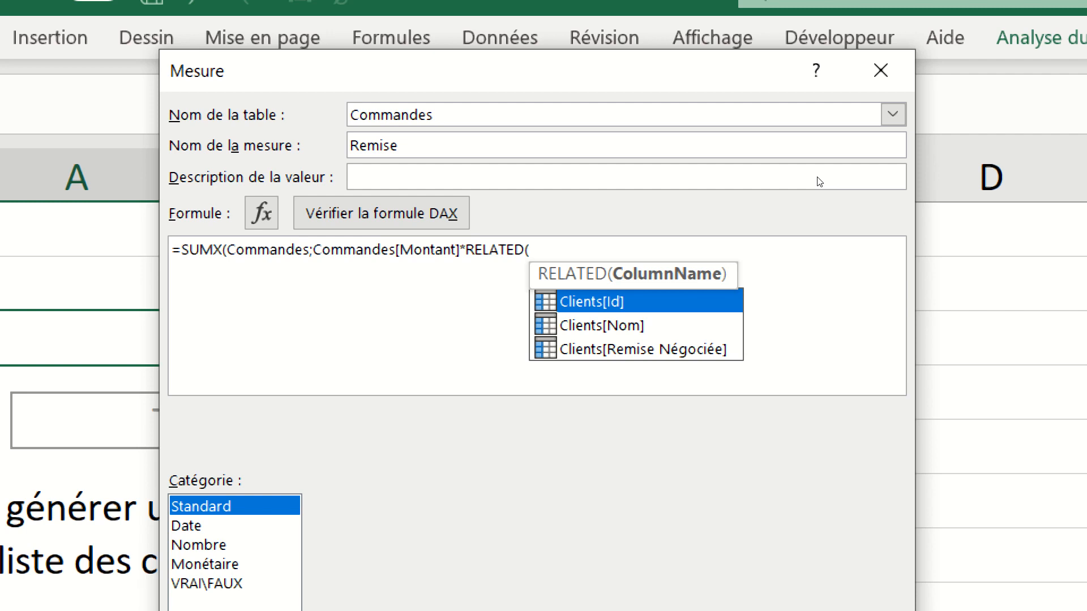
key("Down")
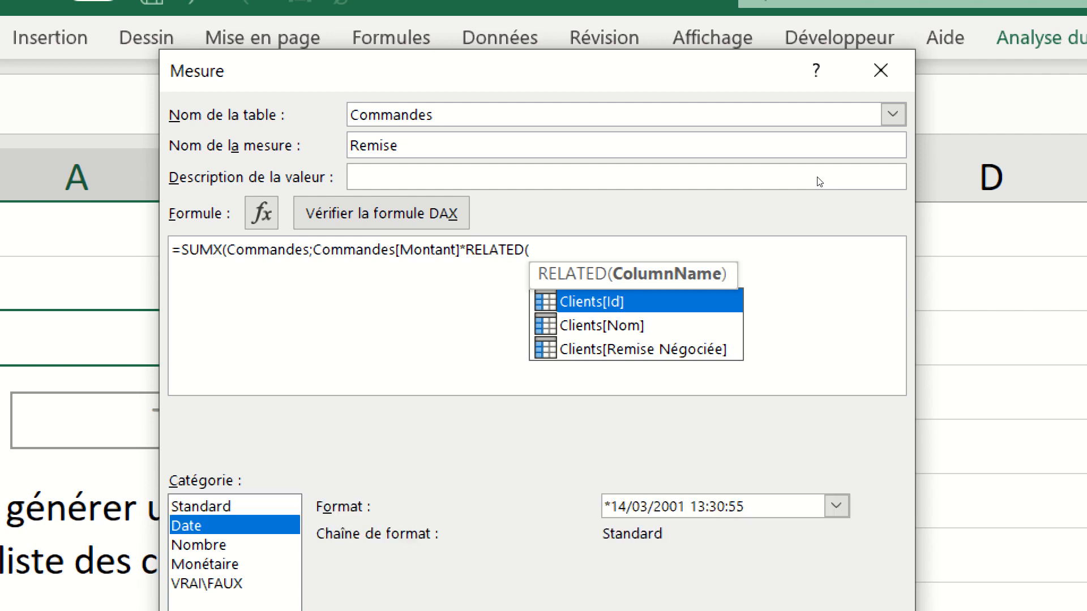
key("Up")
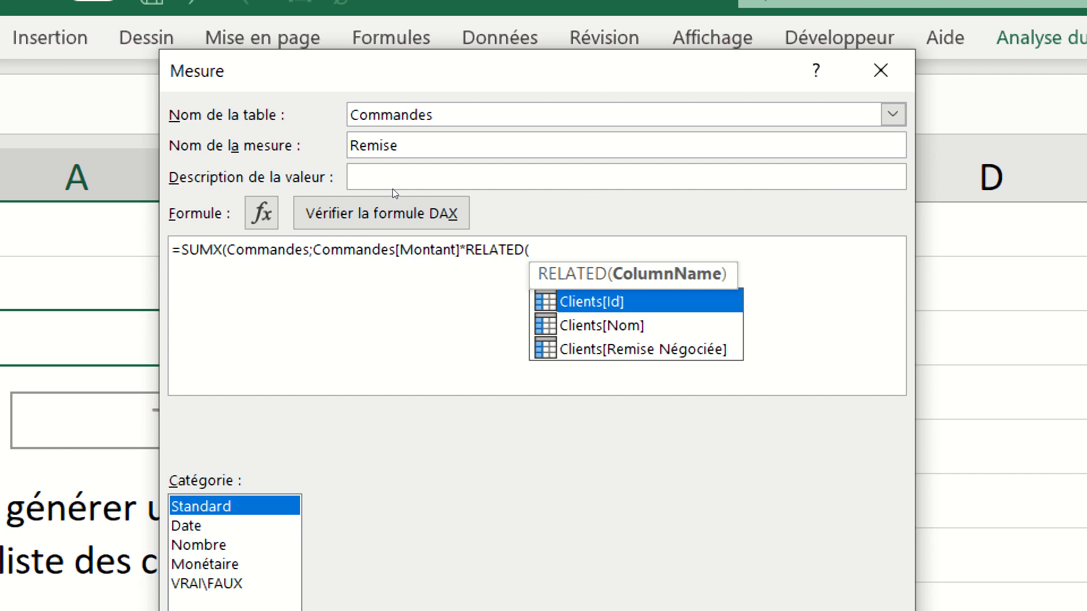
double_click(643, 350)
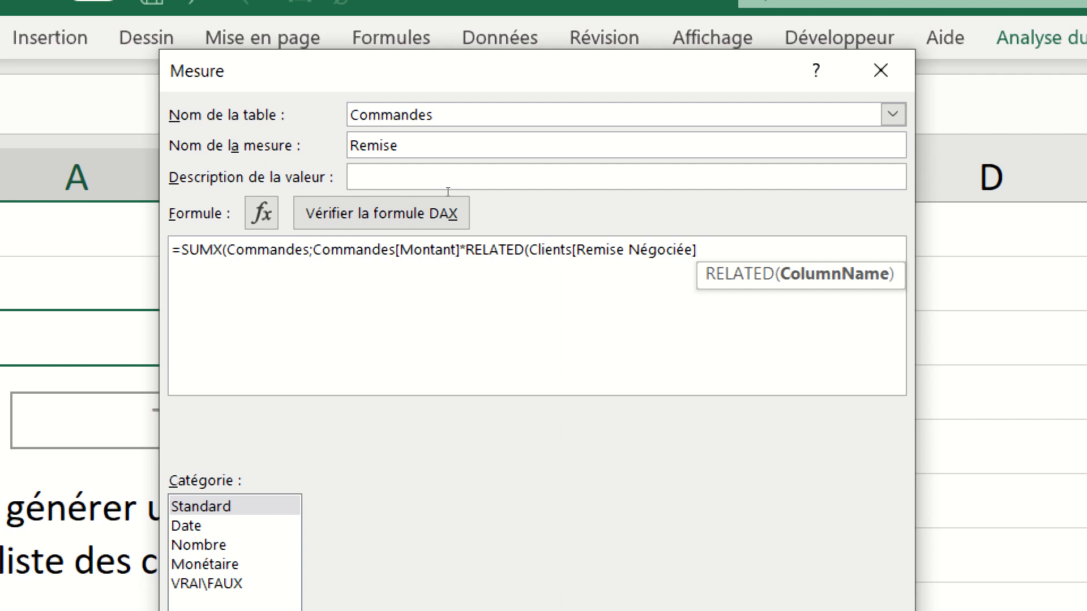
type(")")
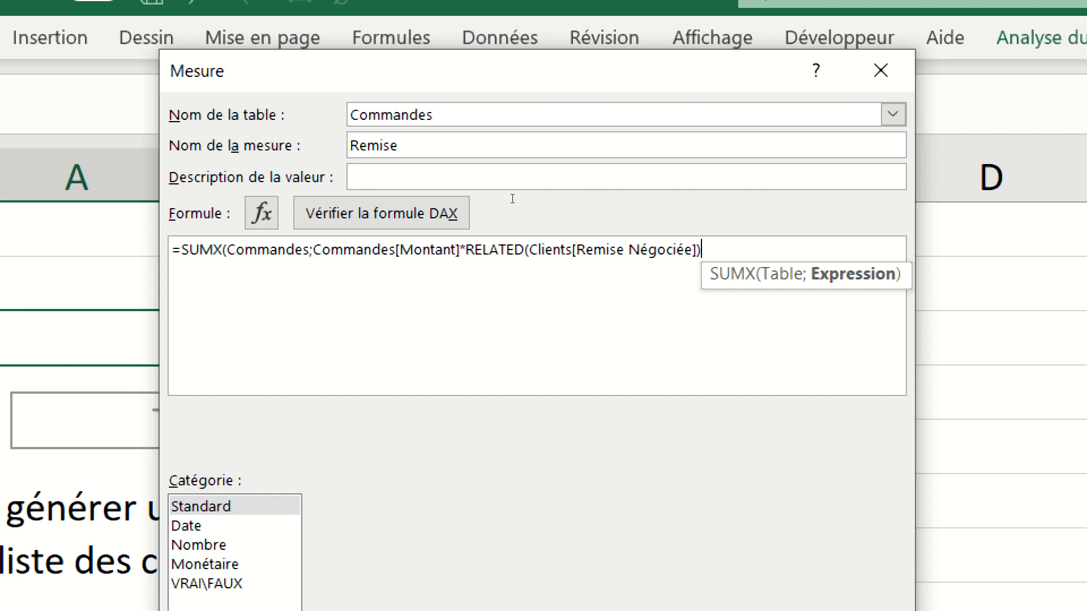
type(")")
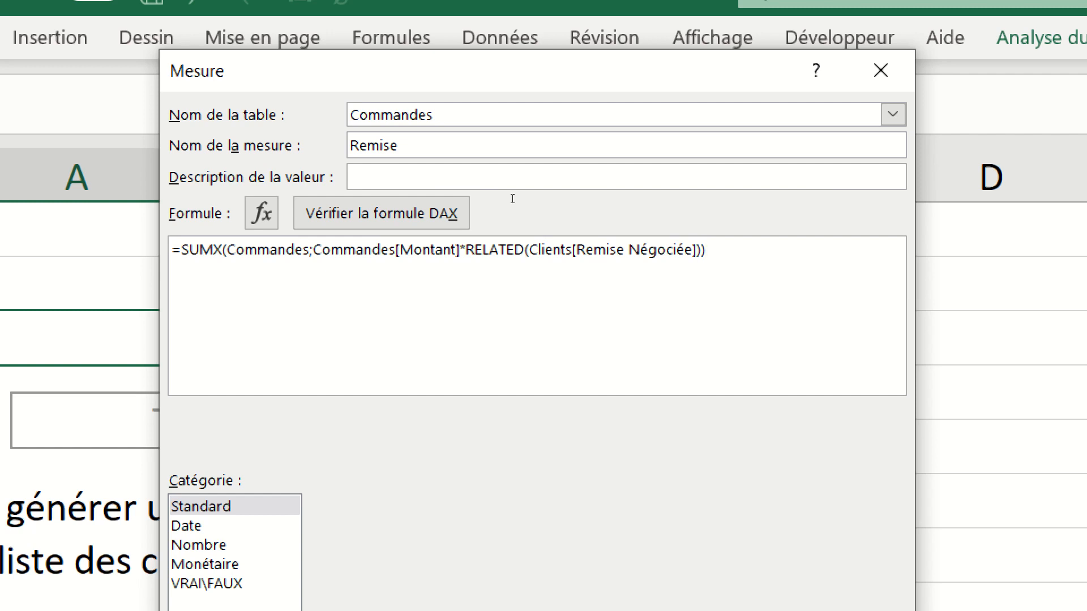
key("alt+x")
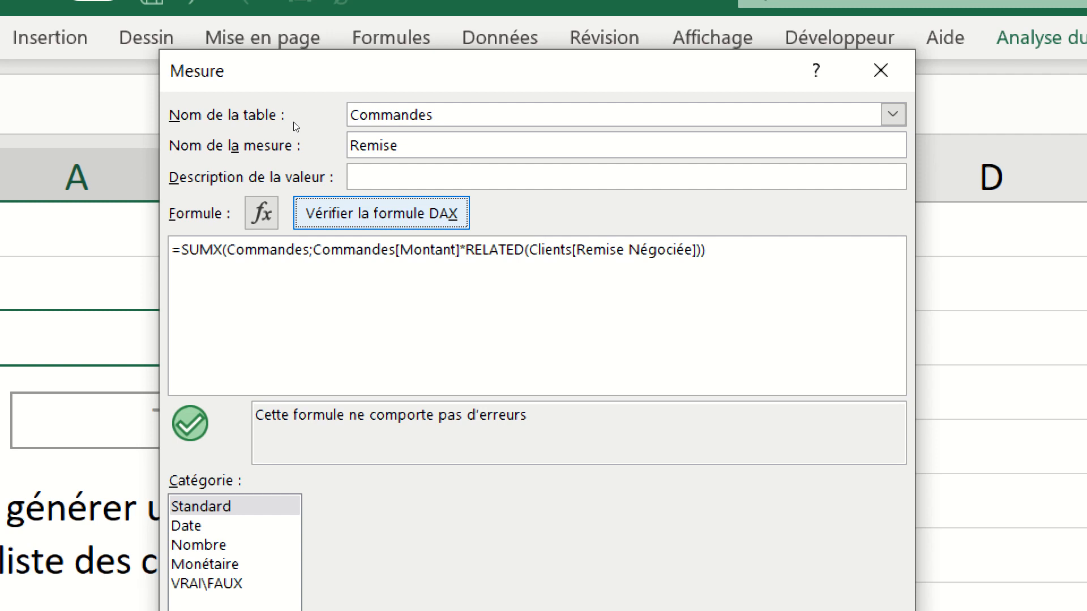
key("Return")
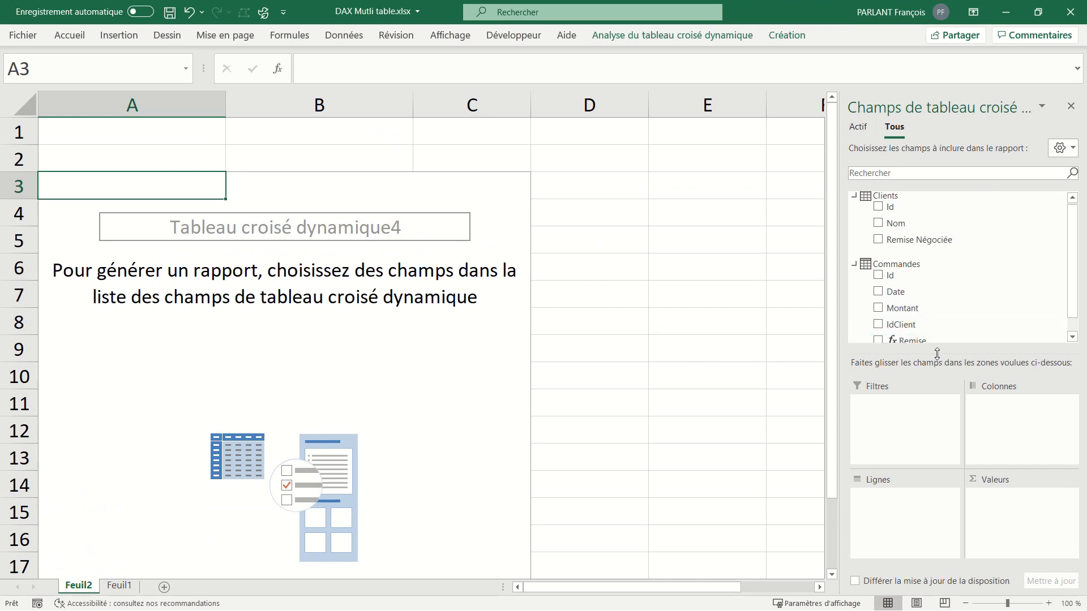
Build the pivot table with the Remise measure as values and Nom from Clients as rows
left_click_drag(937, 353, 938, 378)
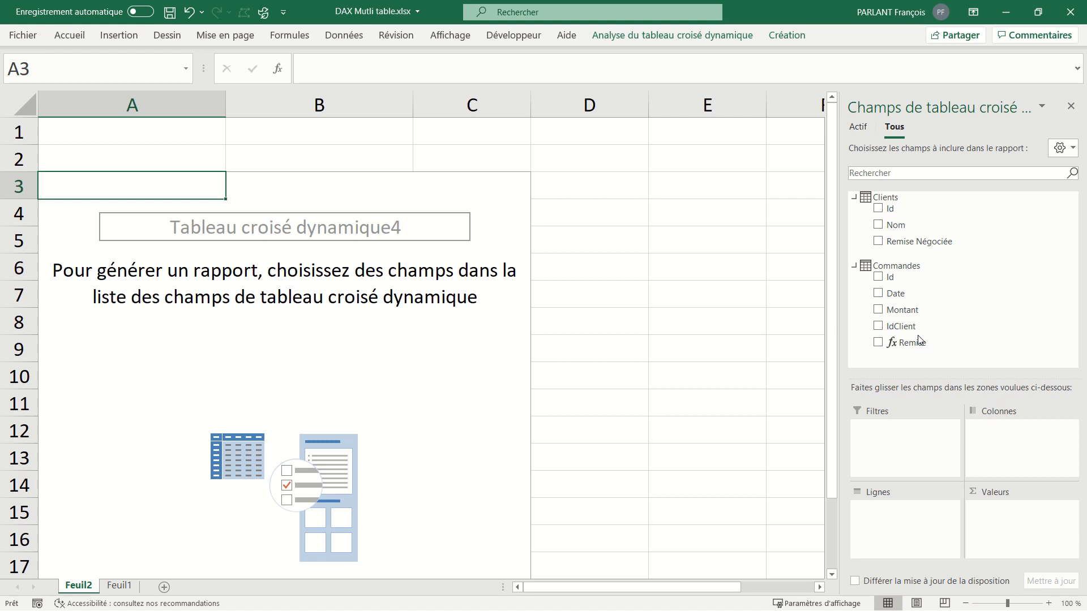
left_click_drag(919, 342, 1017, 523)
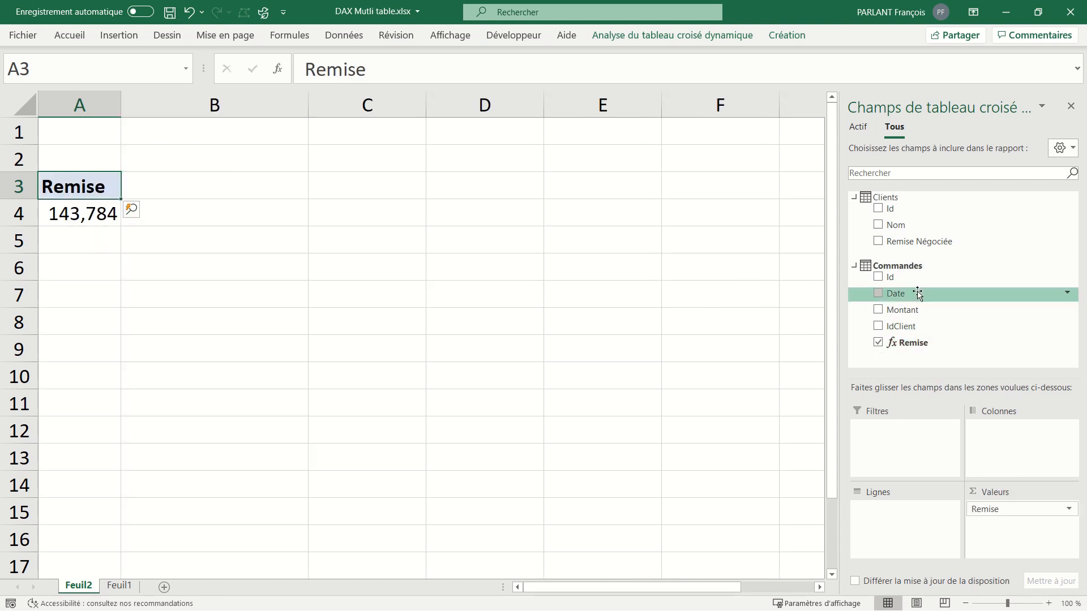
left_click_drag(900, 225, 891, 516)
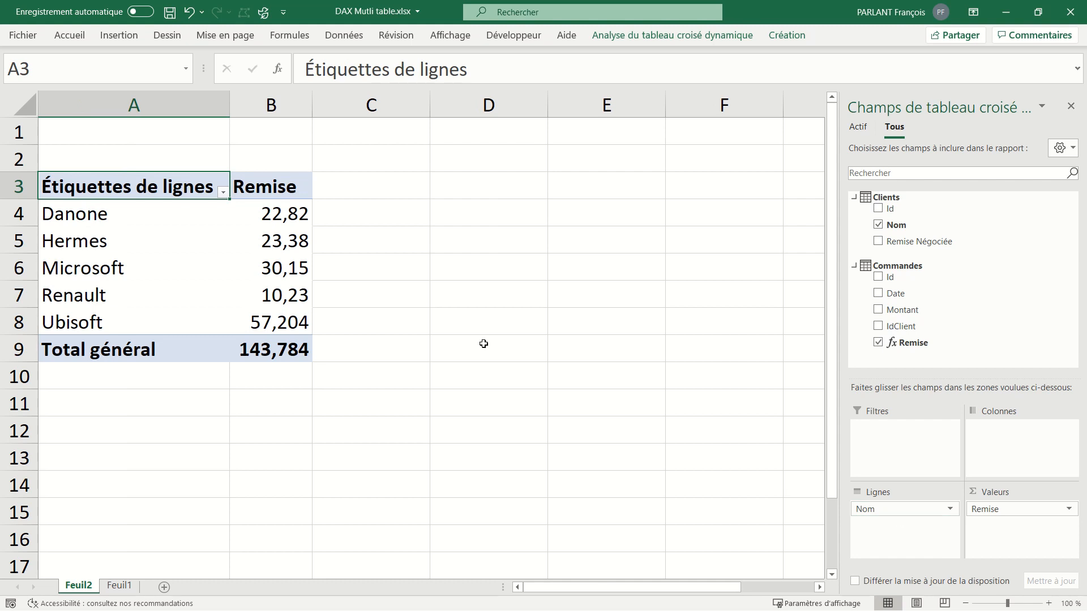
Compare the pivot table's Remise per client with the SOMME.SI results in the remise column of Clients on Feuil1
key("ctrl+Page_Down")
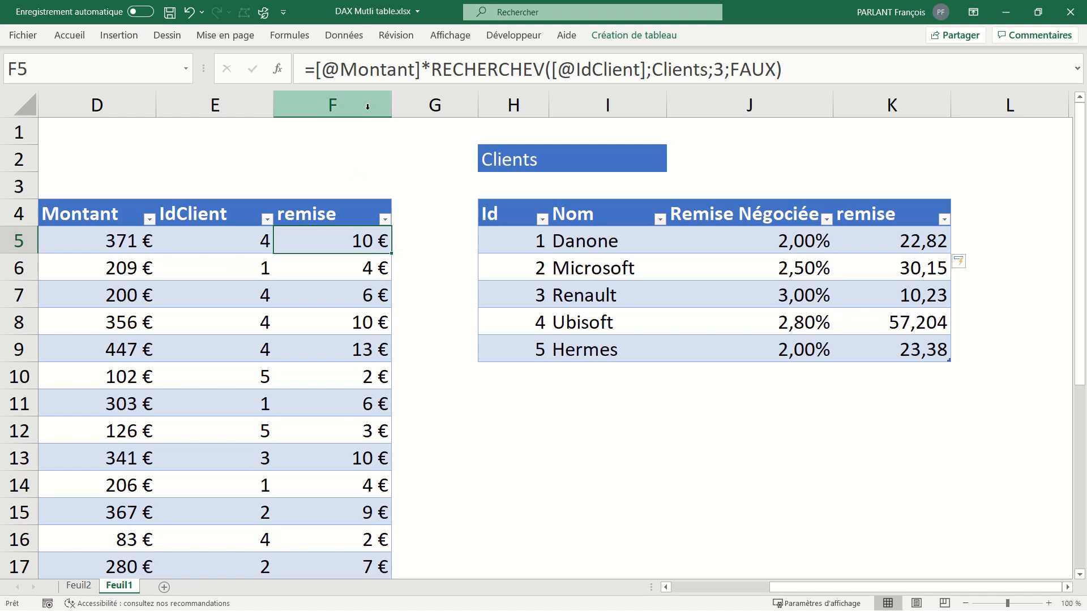
left_click(893, 238)
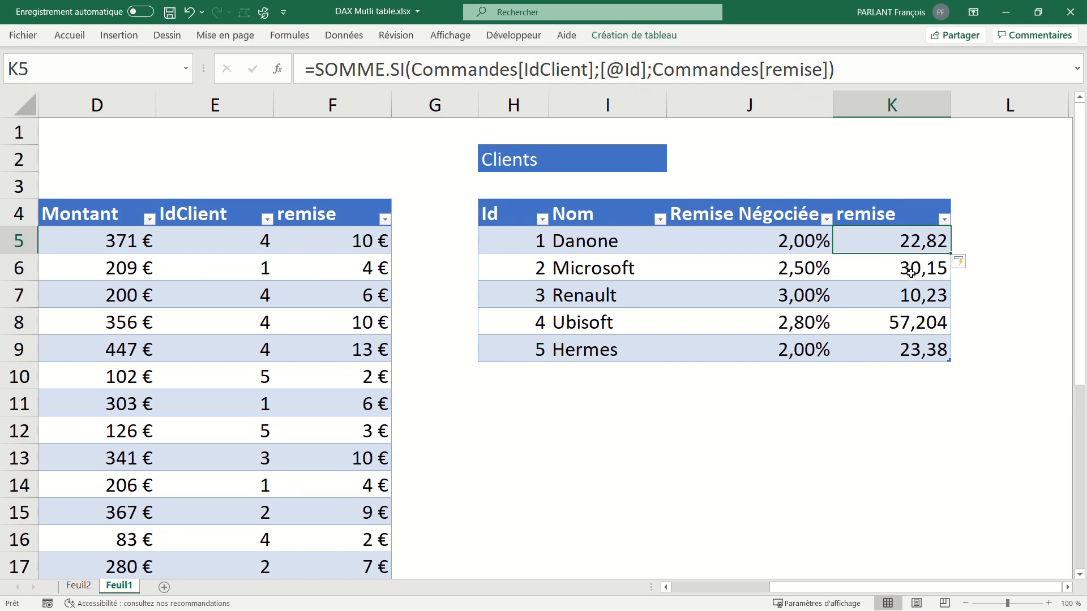
left_click(87, 588)
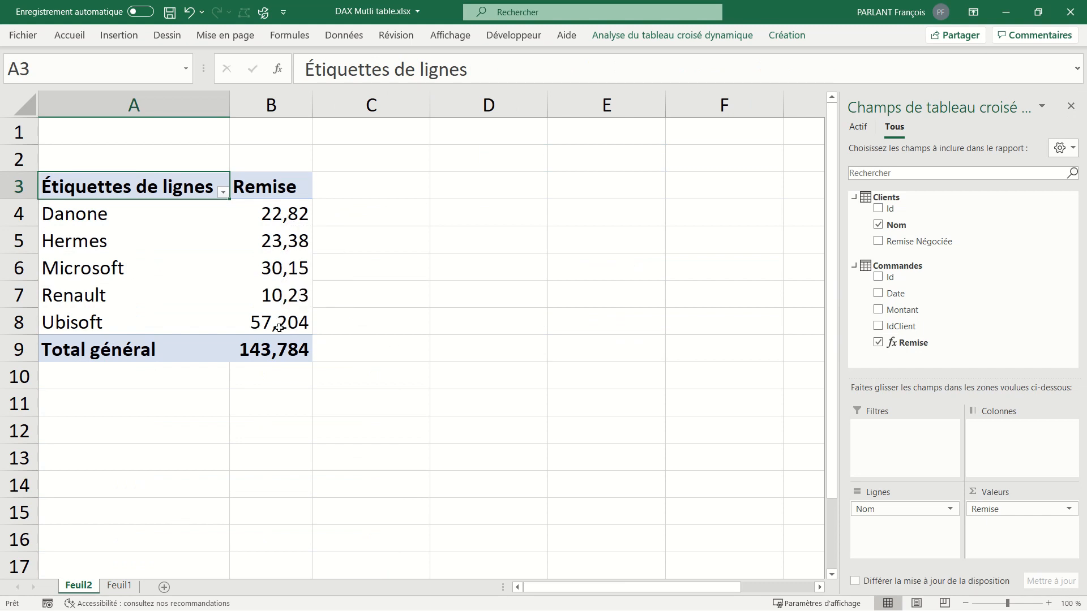
mouse_move(279, 330)
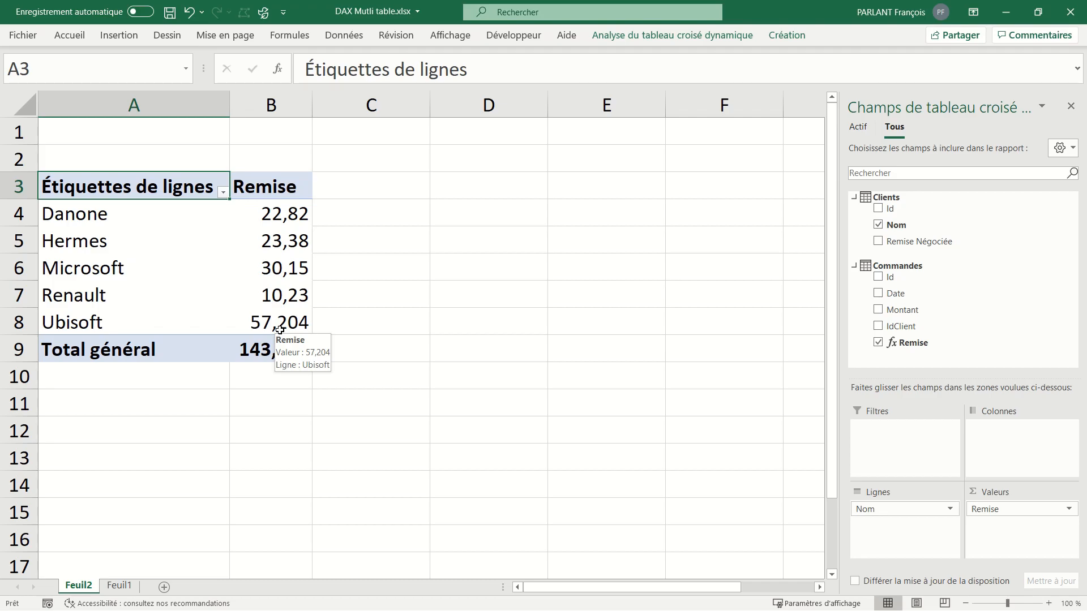